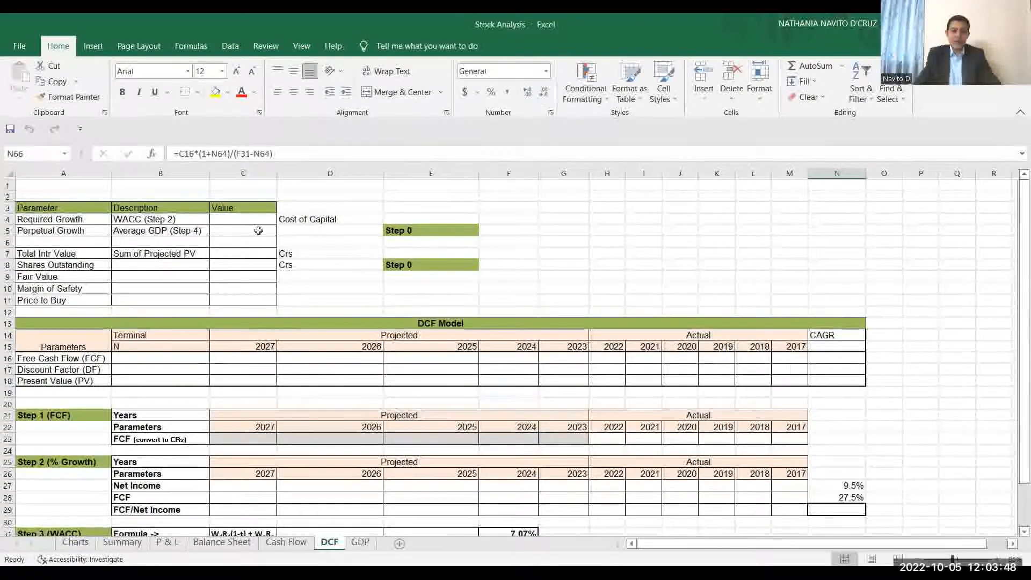
Make the Perpetual Growth and Shares Outstanding parameter and description cells bold on the DCF sheet.
left_click_drag(63, 232, 190, 231)
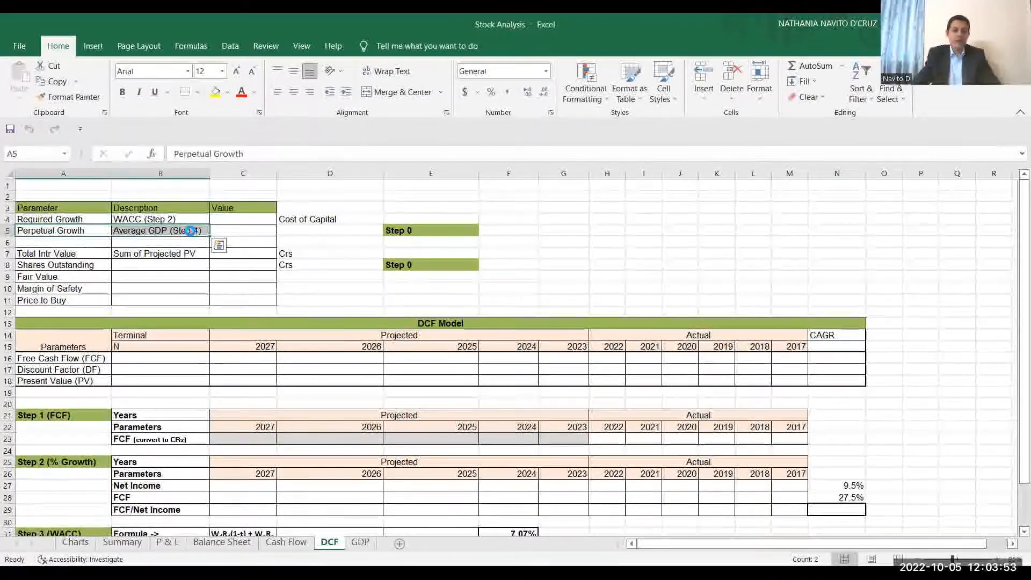
key("ctrl+b")
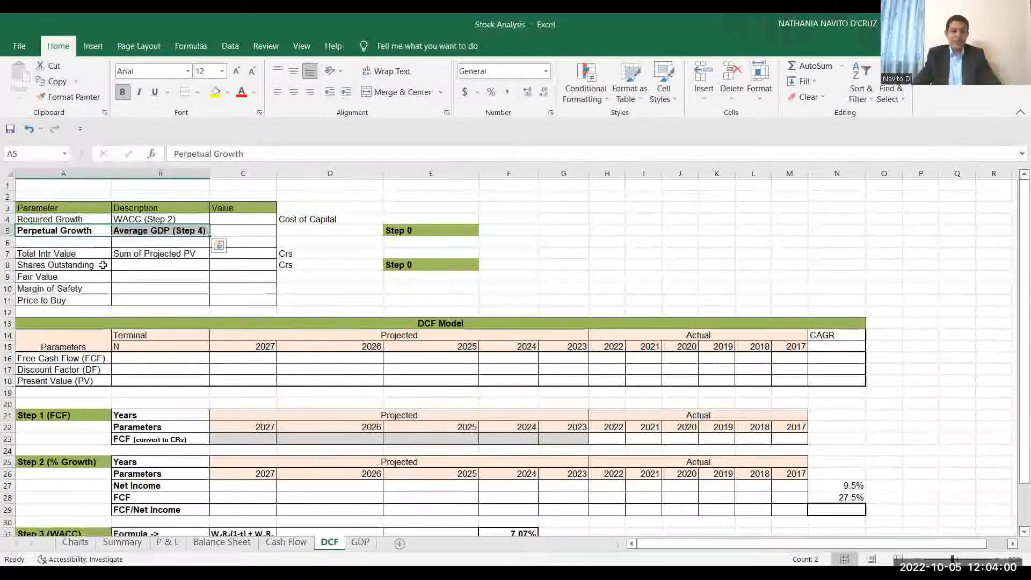
left_click_drag(59, 265, 129, 267)
key("ctrl+b")
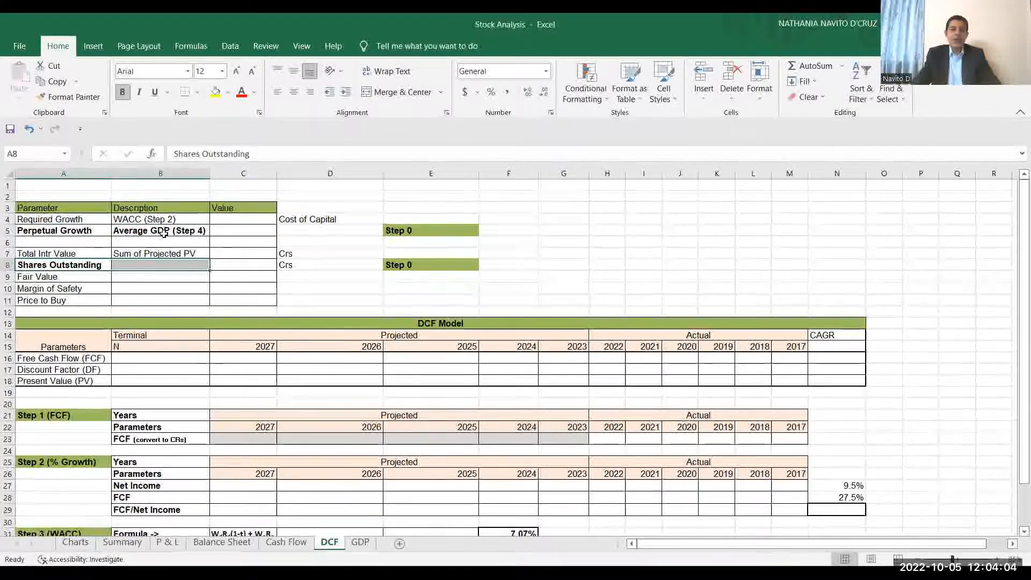
Check the average growth calculation on the GDP sheet and format the Perpetual Growth value on the DCF sheet in bold dark blue.
left_click(227, 229)
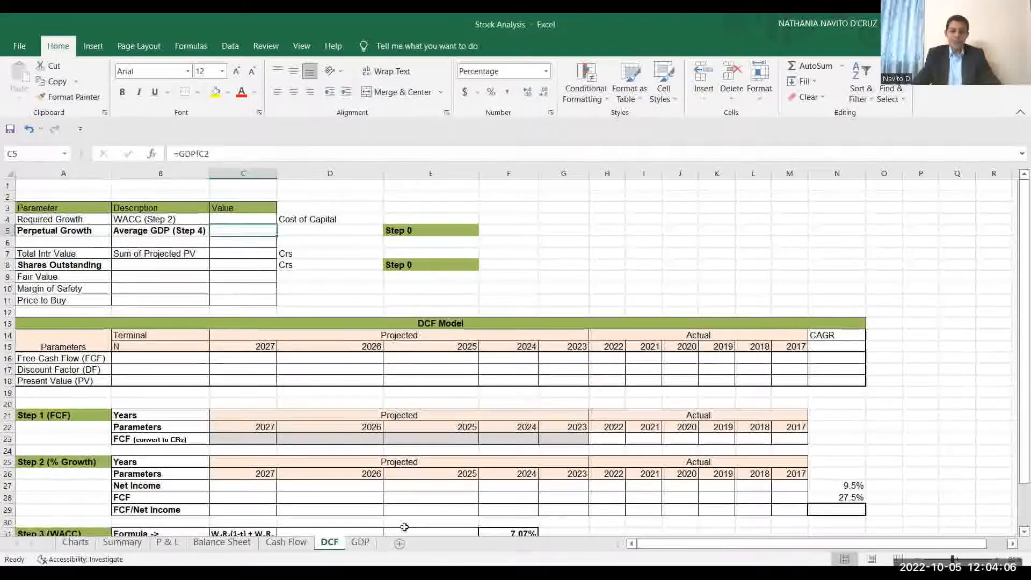
left_click(361, 542)
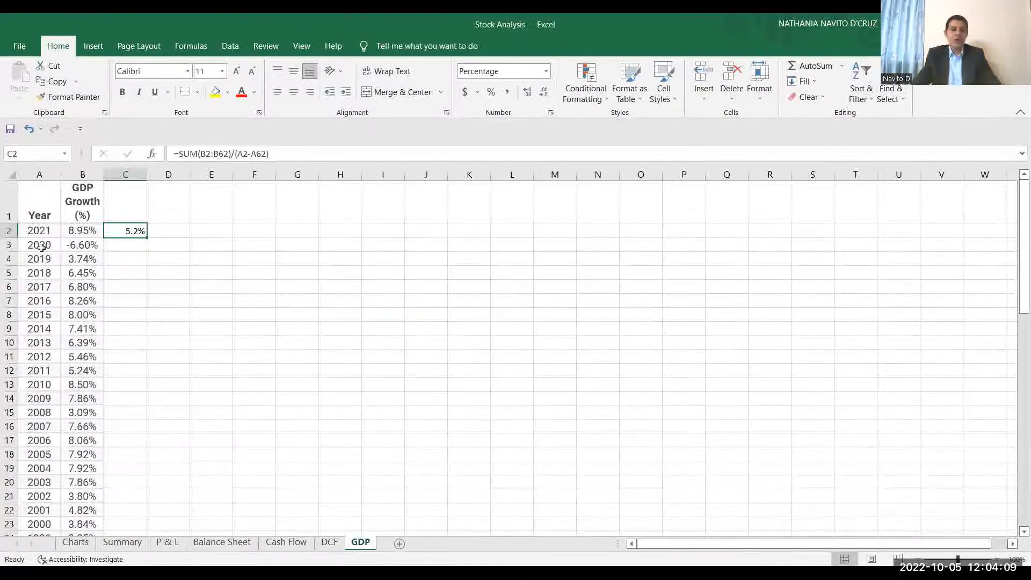
left_click(39, 174)
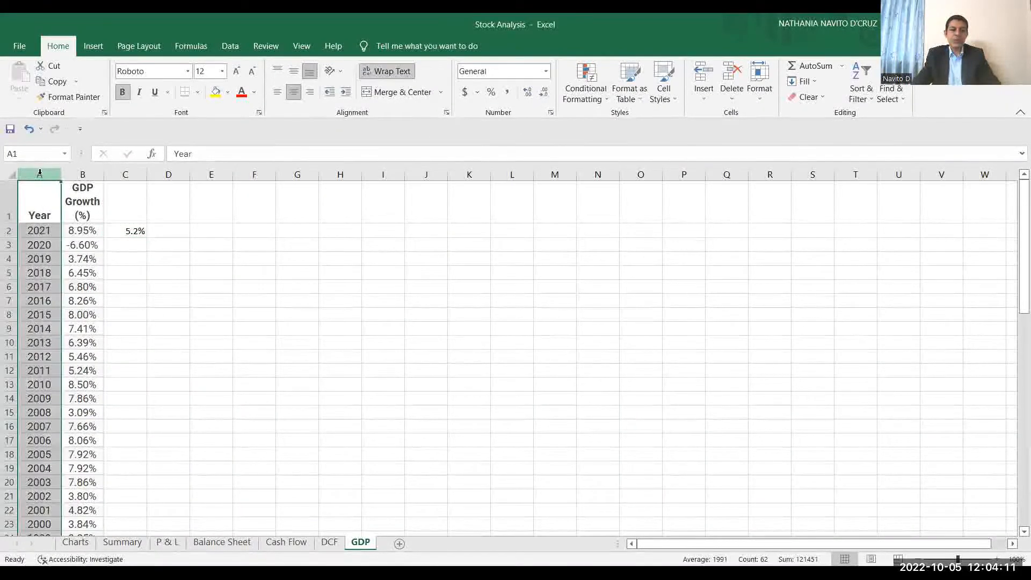
left_click(120, 231)
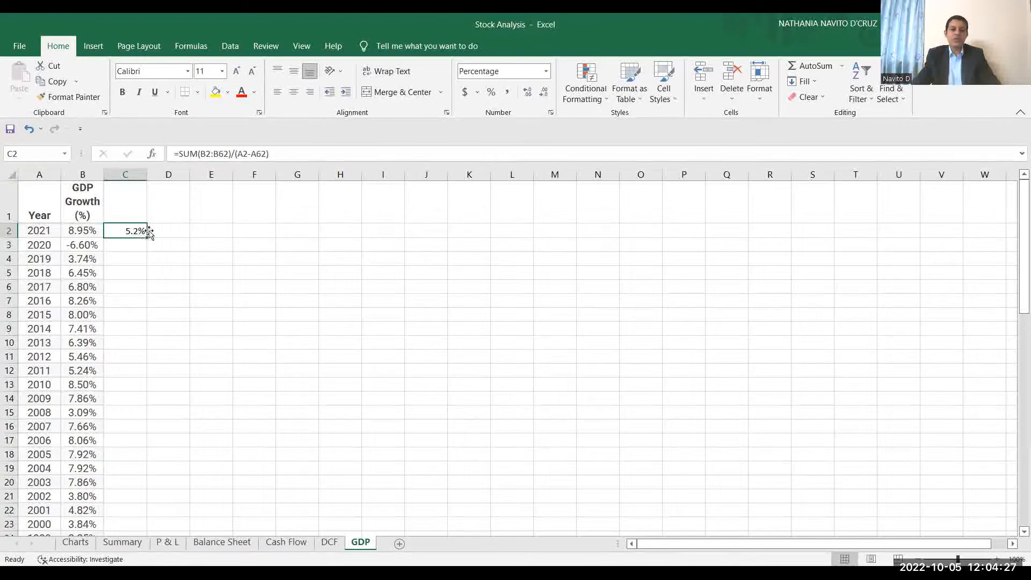
left_click(329, 543)
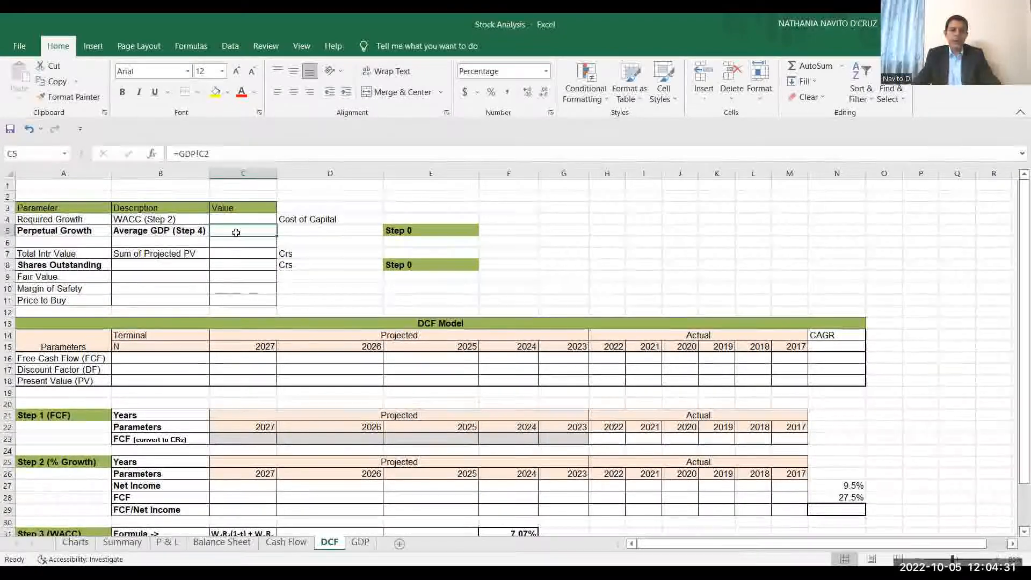
left_click(255, 93)
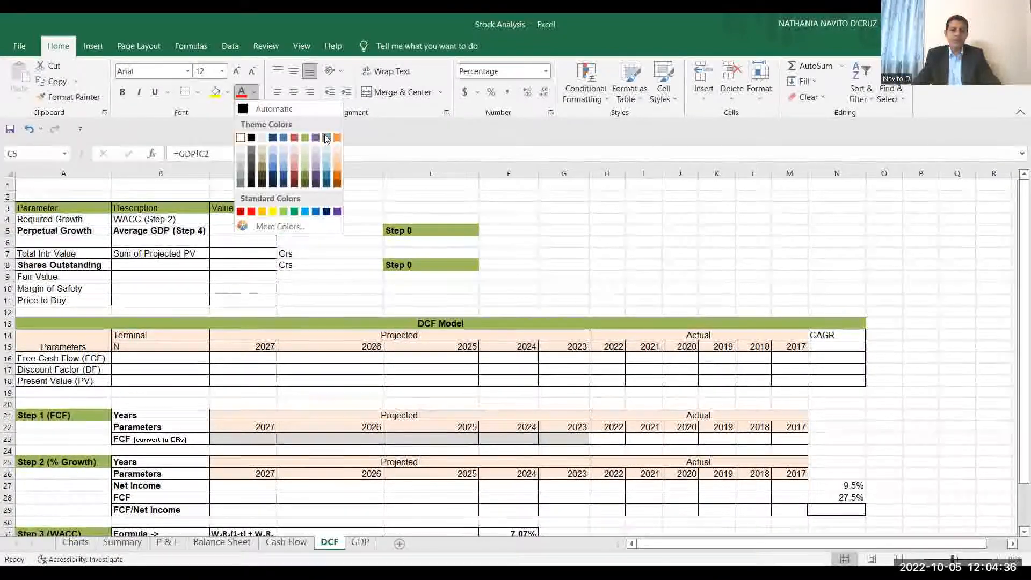
left_click(273, 138)
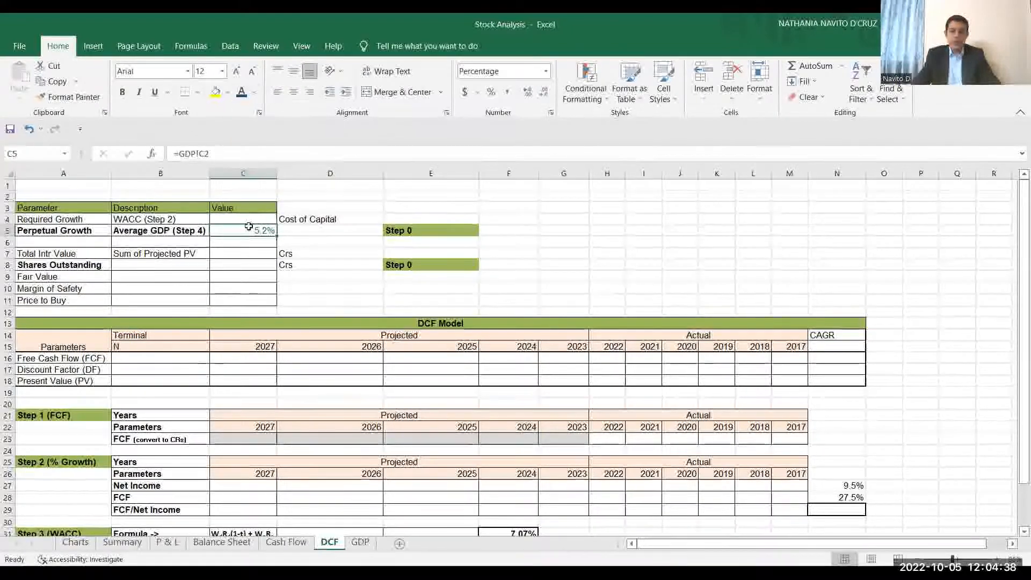
key("ctrl+b")
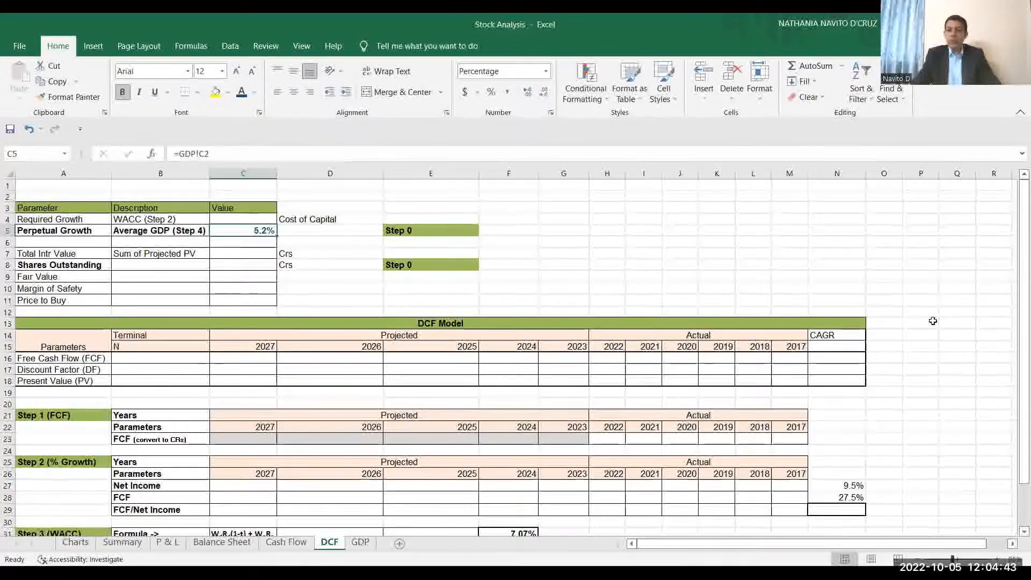
Check the number of shares on the Summary sheet and format the Shares Outstanding value on the DCF sheet in bold dark blue.
left_click(995, 558)
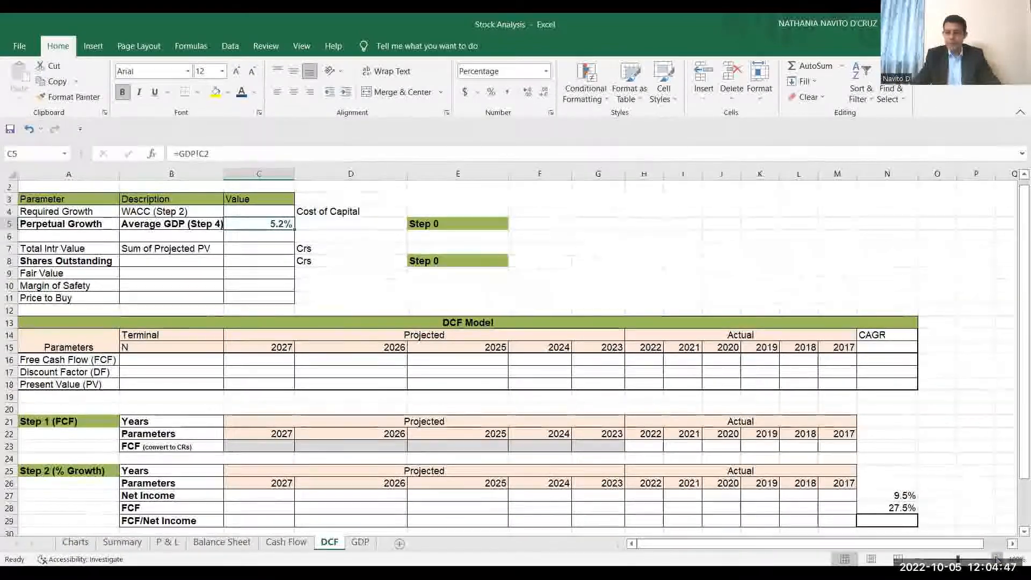
left_click(996, 559)
left_click(996, 558)
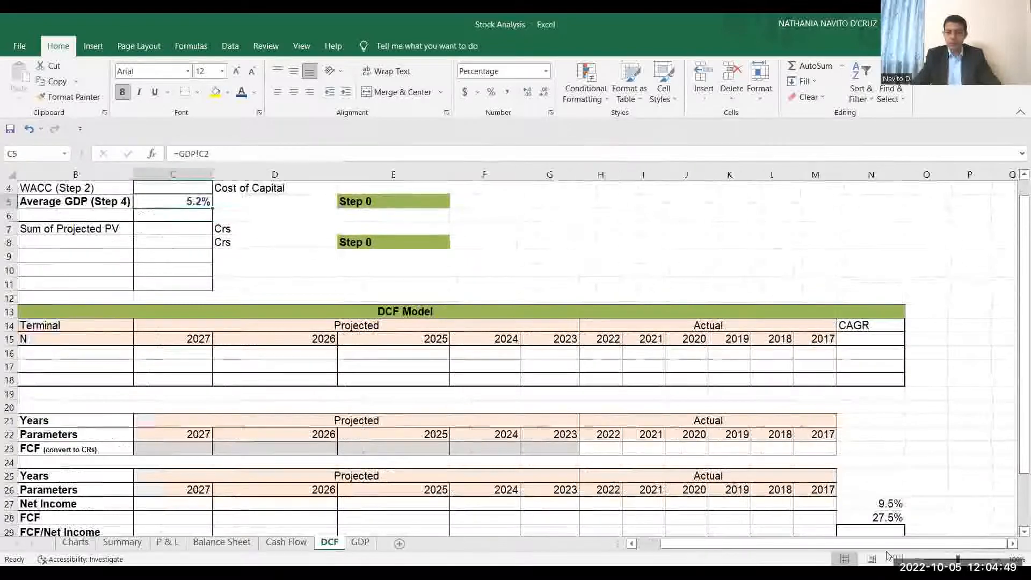
left_click(646, 544)
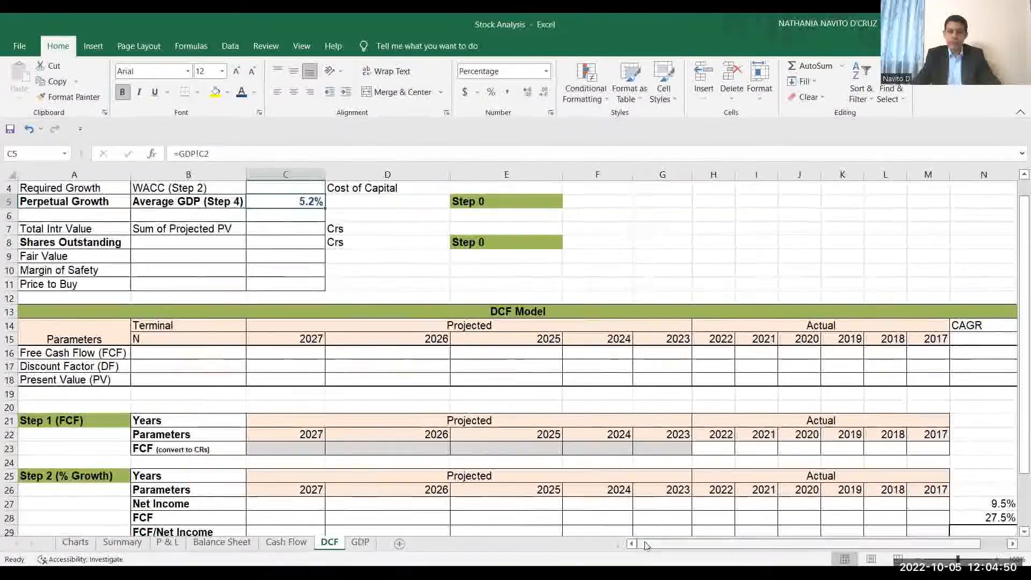
left_click(1023, 175)
left_click(1023, 175)
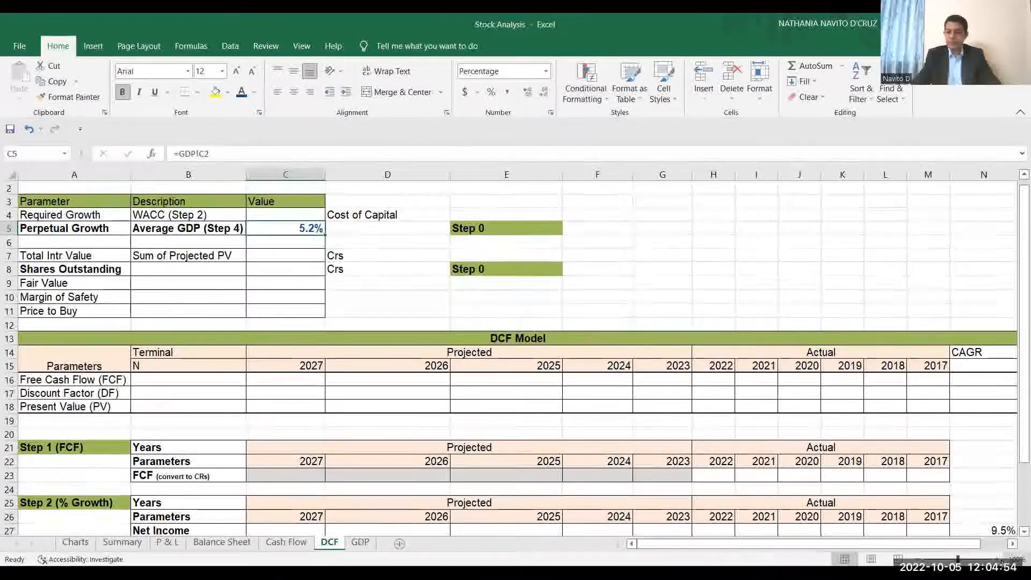
left_click(998, 560)
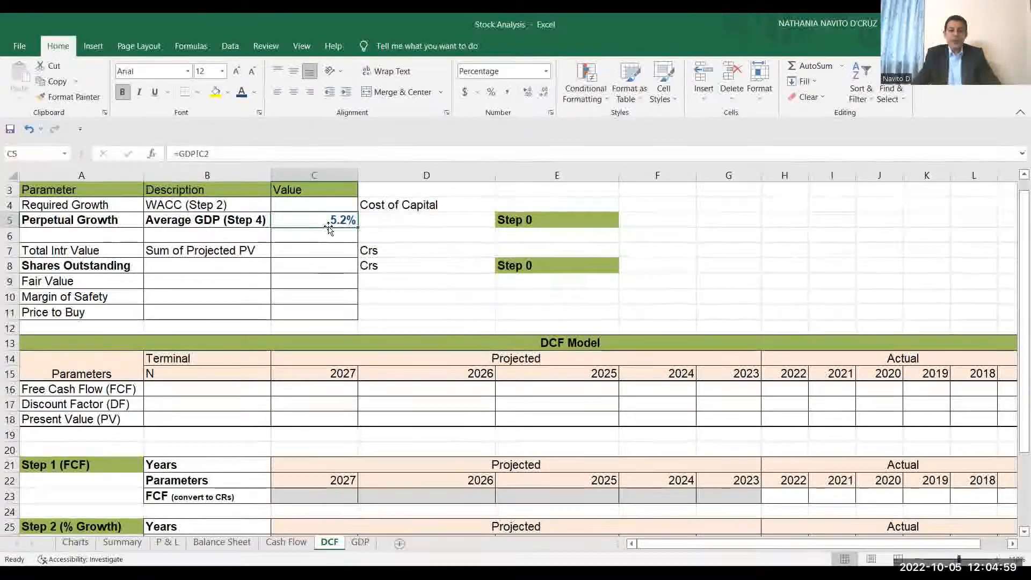
left_click(310, 268)
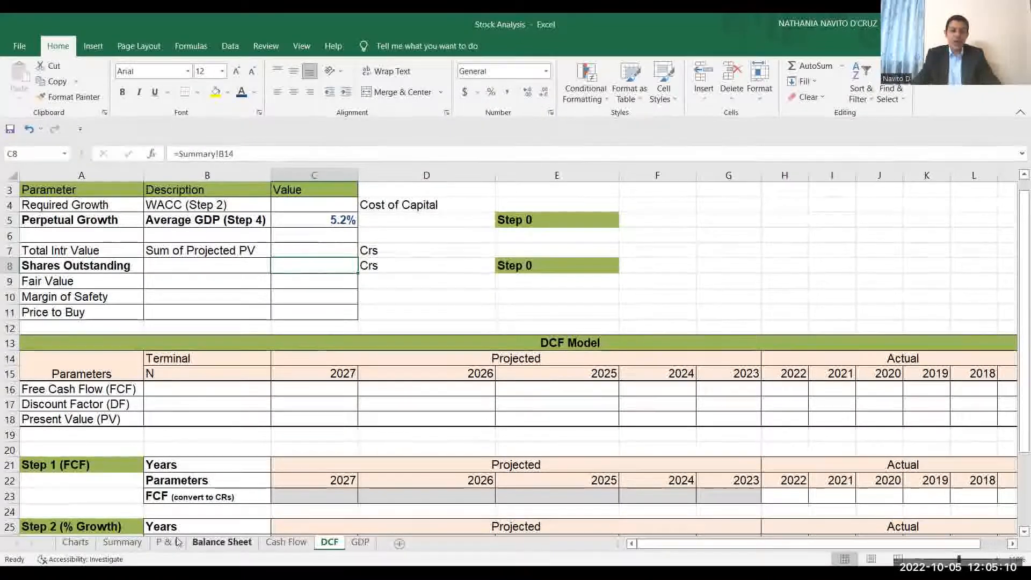
left_click(123, 543)
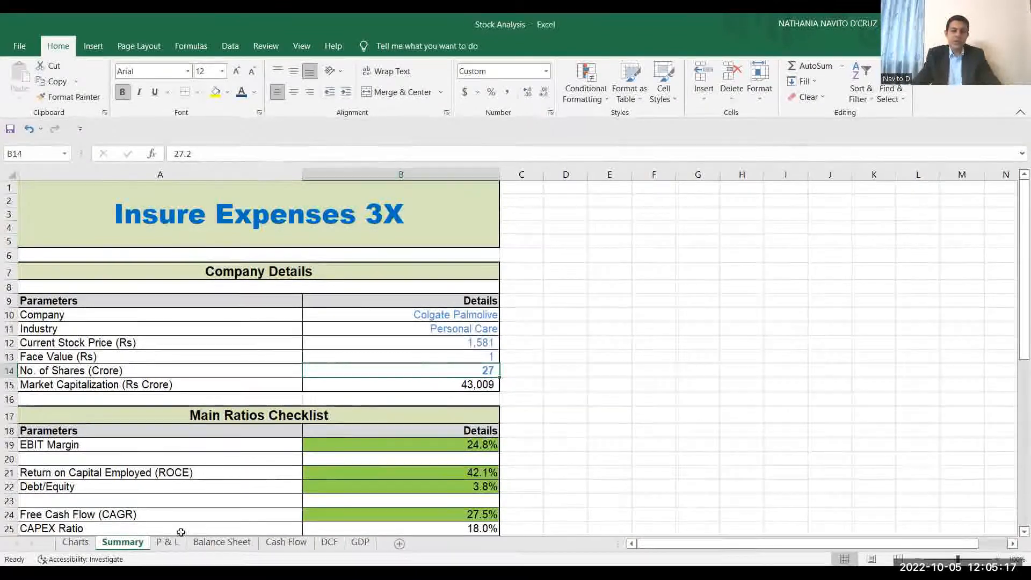
left_click(328, 544)
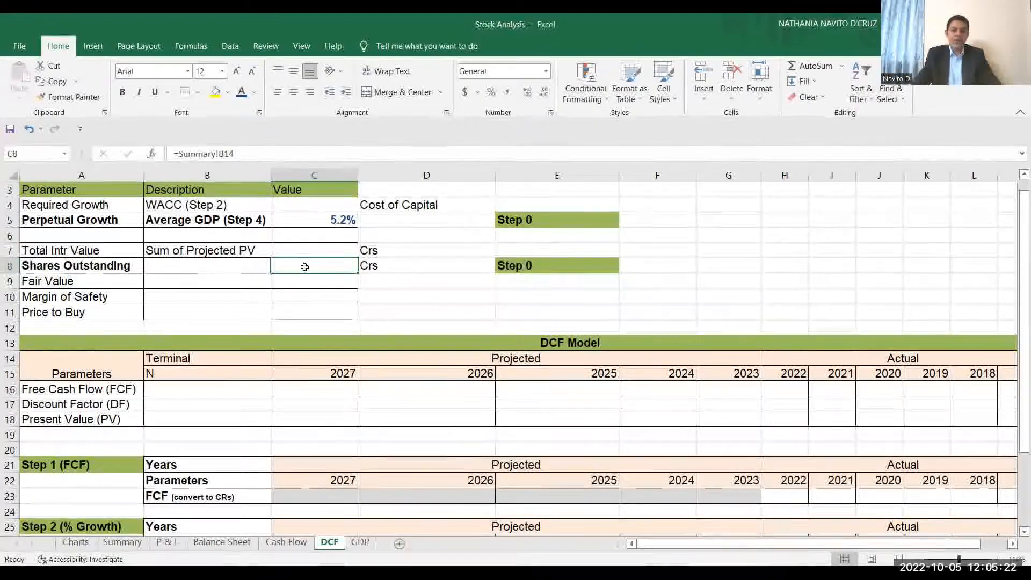
left_click(242, 96)
key("ctrl+b")
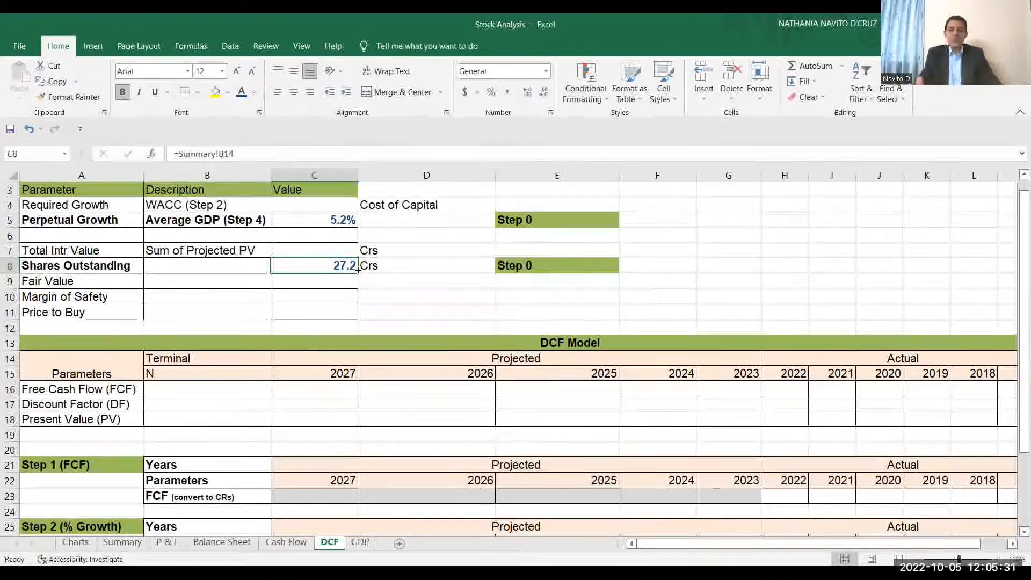
Examine the Step 1 (FCF) section and the DCF Model table with its projected year columns.
left_click(1020, 531)
left_click(1023, 531)
left_click(1023, 531)
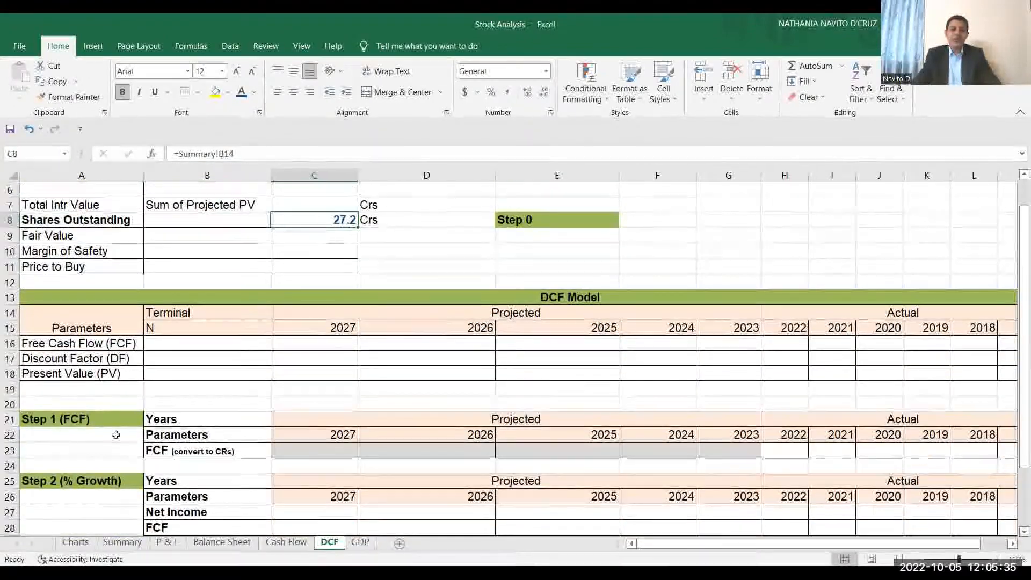
left_click(62, 422)
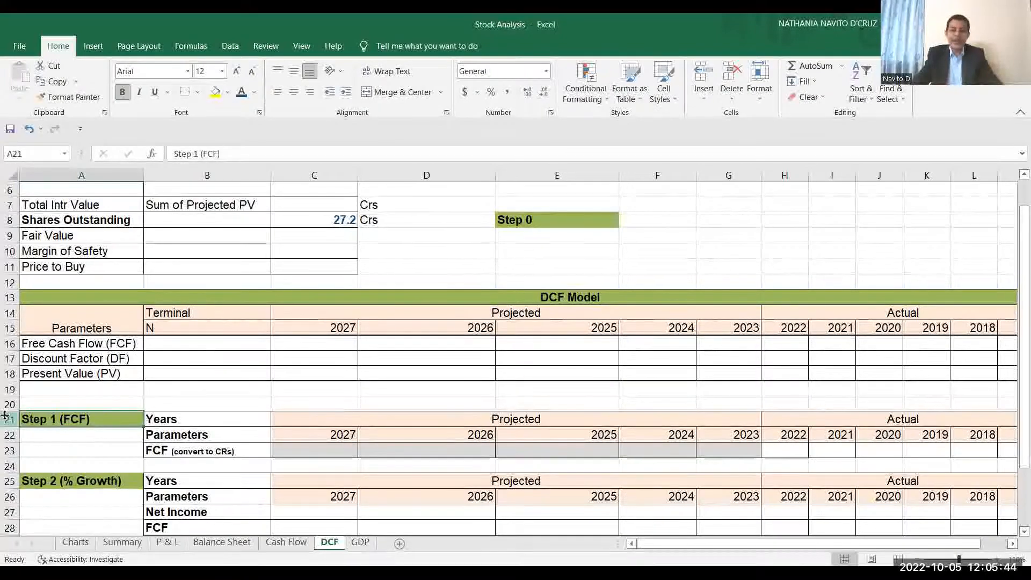
left_click_drag(125, 297, 123, 374)
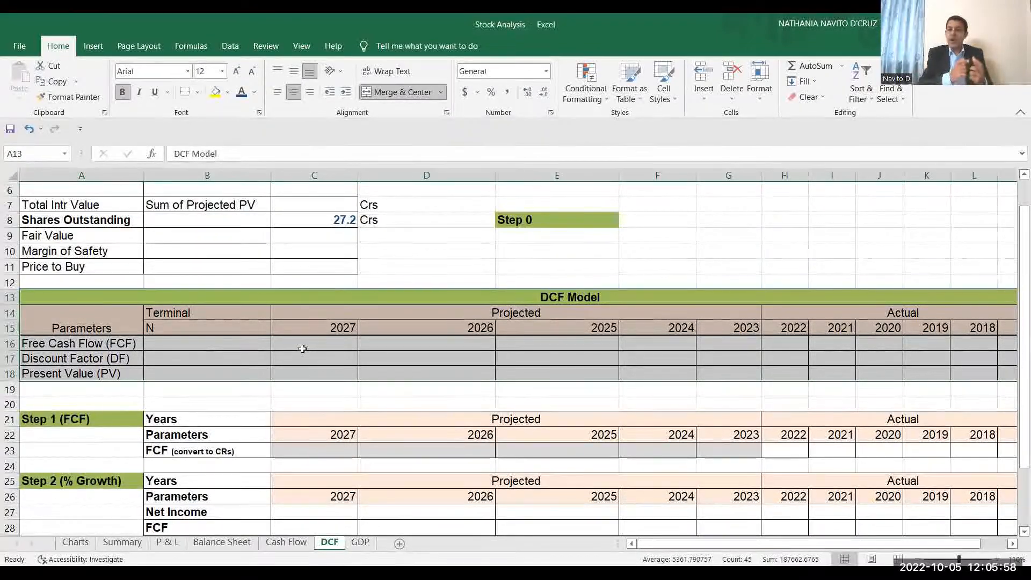
left_click(322, 330)
left_click(392, 330)
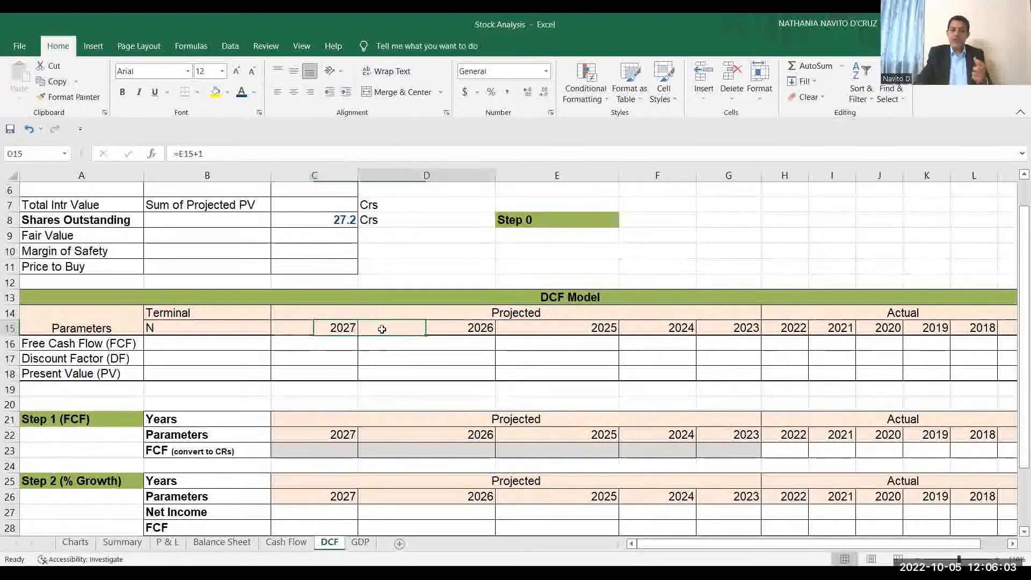
Fill the DCF Model table's Projected block with orange and its Actual block with light blue.
left_click_drag(430, 313, 427, 373)
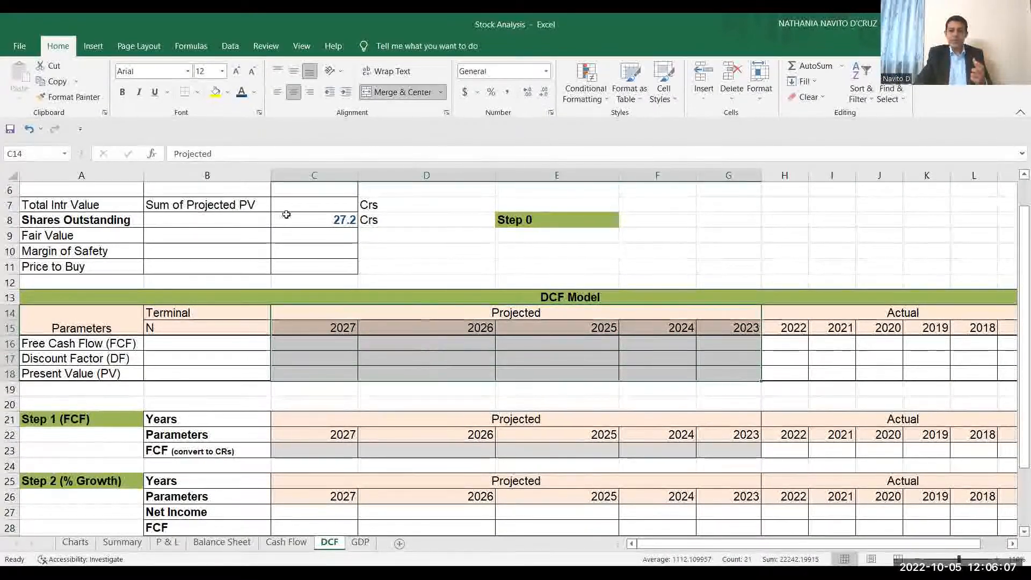
left_click(229, 92)
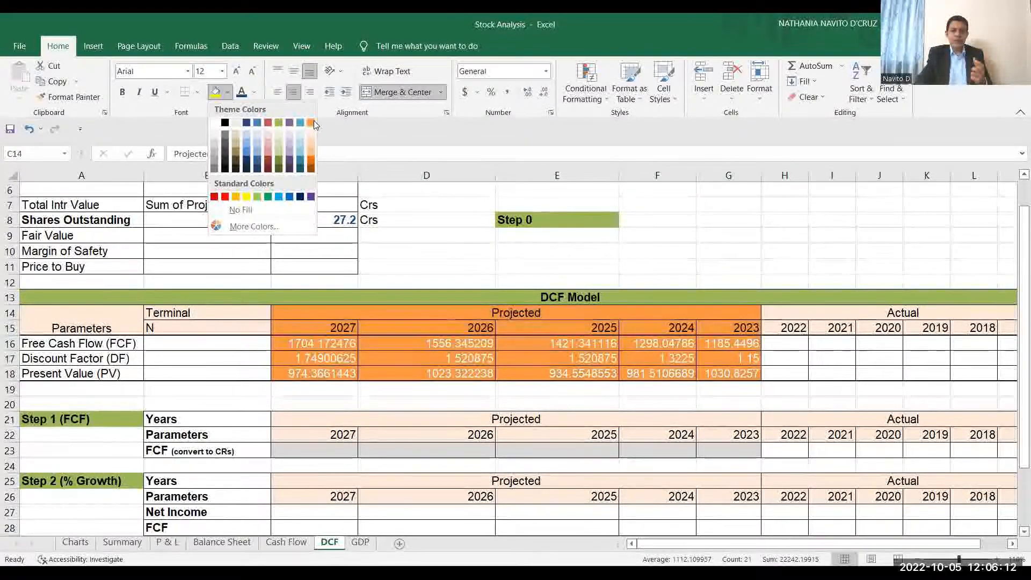
left_click_drag(811, 314, 820, 373)
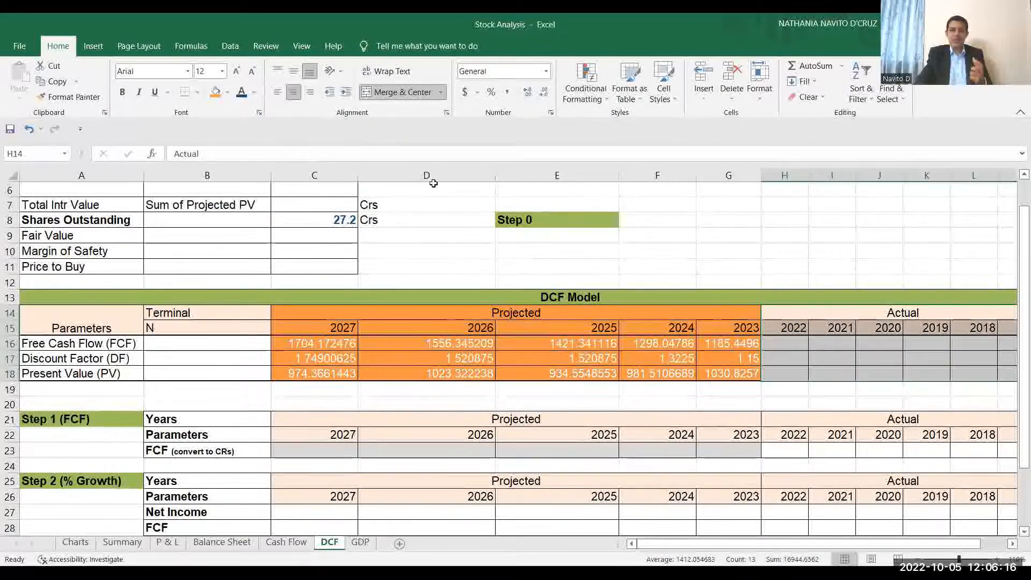
left_click(254, 94)
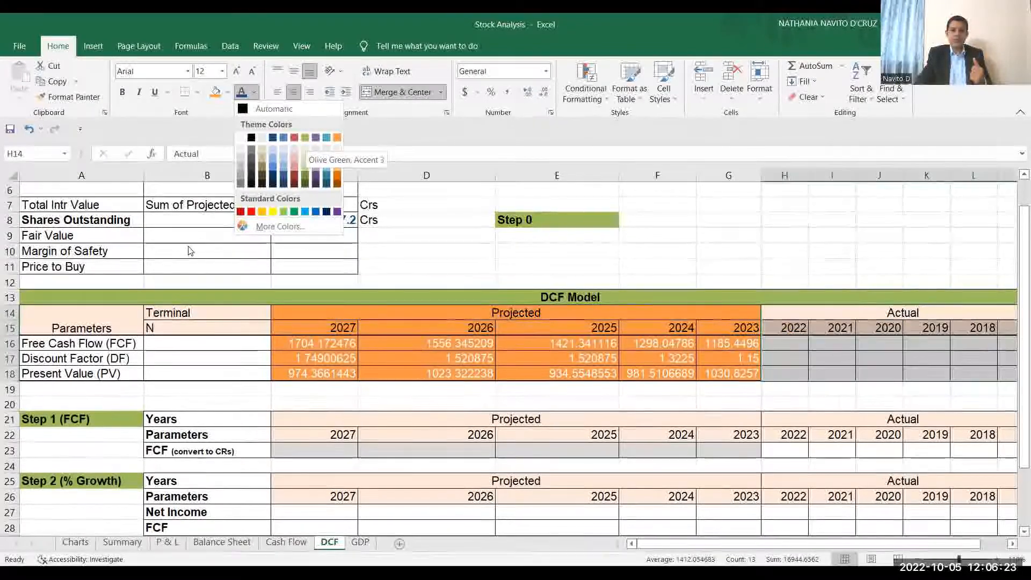
left_click(188, 244)
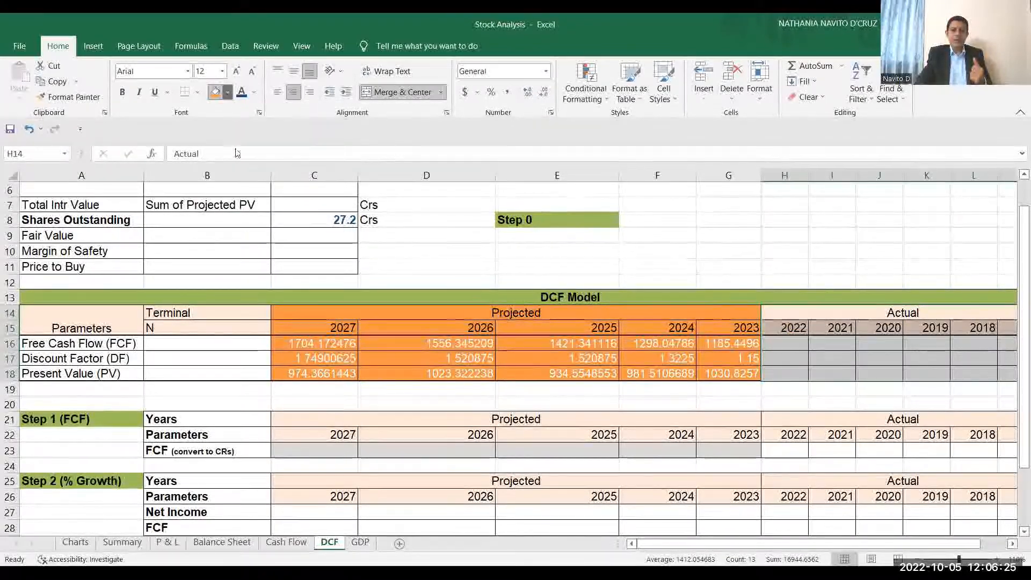
left_click(227, 94)
left_click(247, 144)
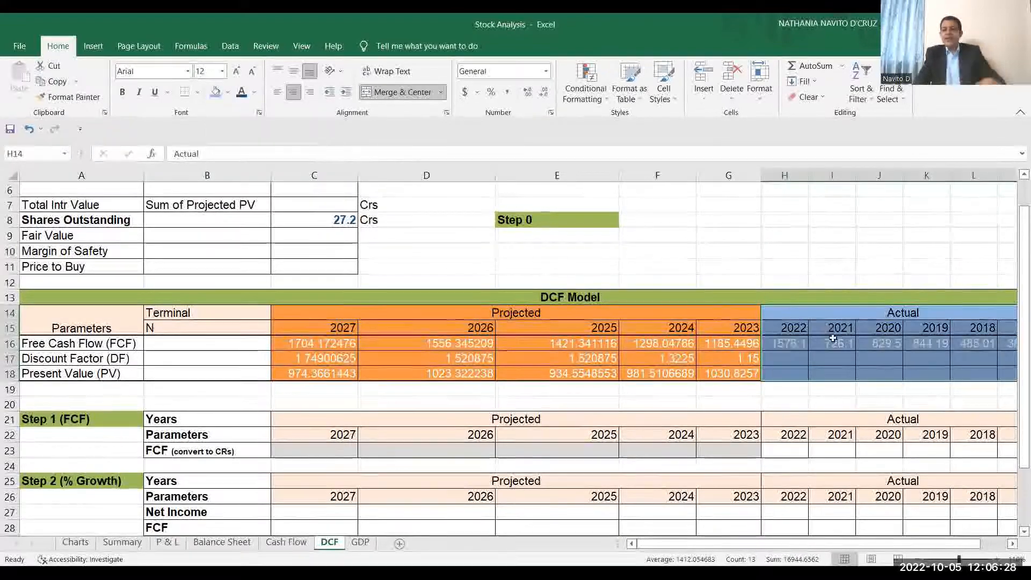
left_click(834, 353)
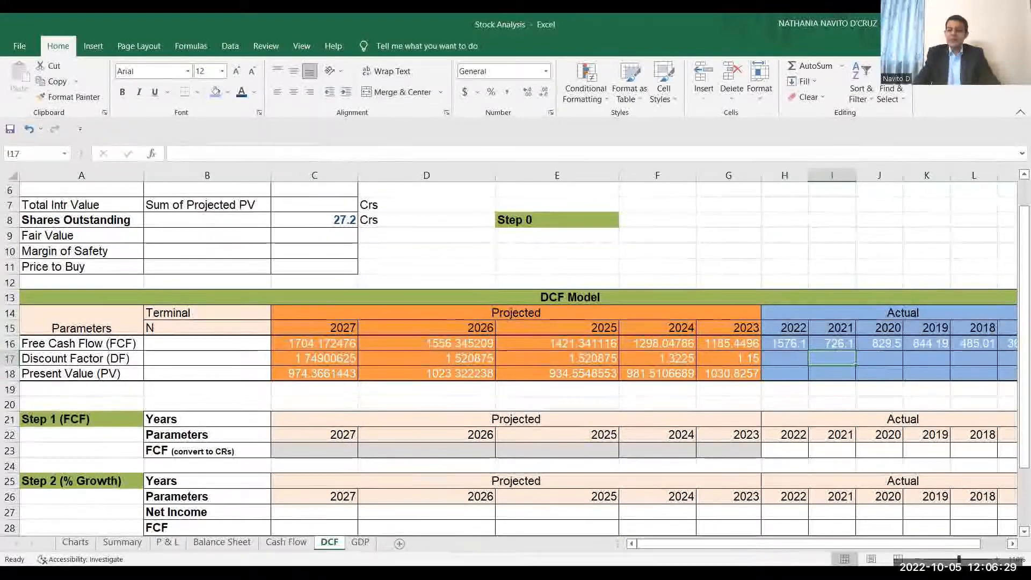
Undo the orange and blue fills in the DCF Model table and select the Free Cash Flow (FCF) label.
left_click(1012, 544)
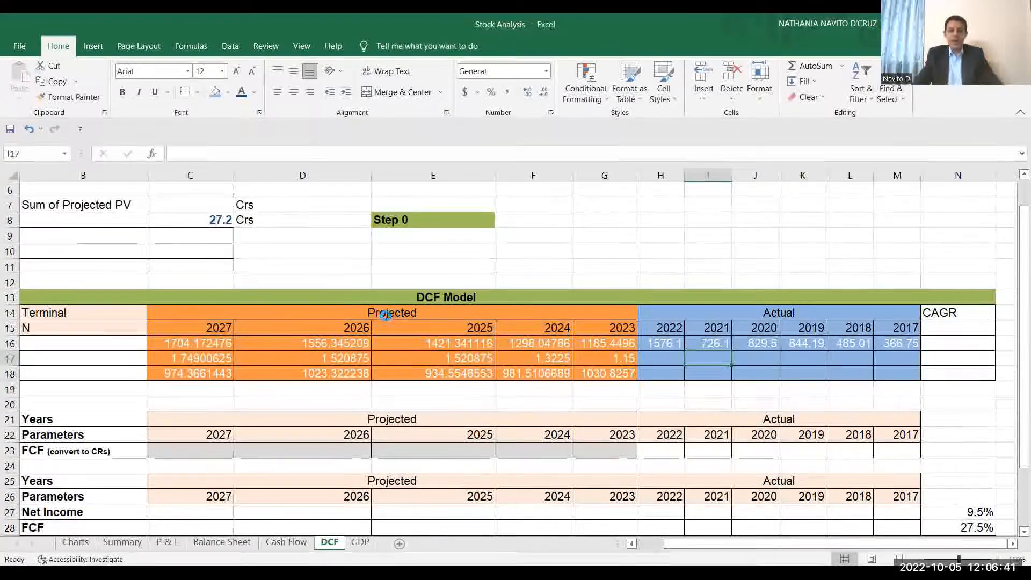
key("ctrl+z")
key("ctrl+z")
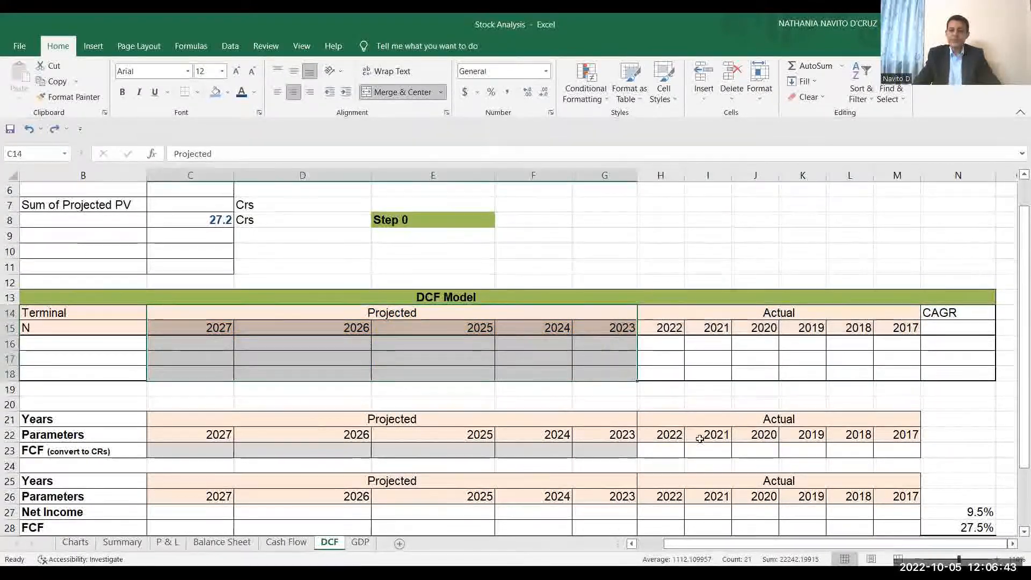
left_click(652, 544)
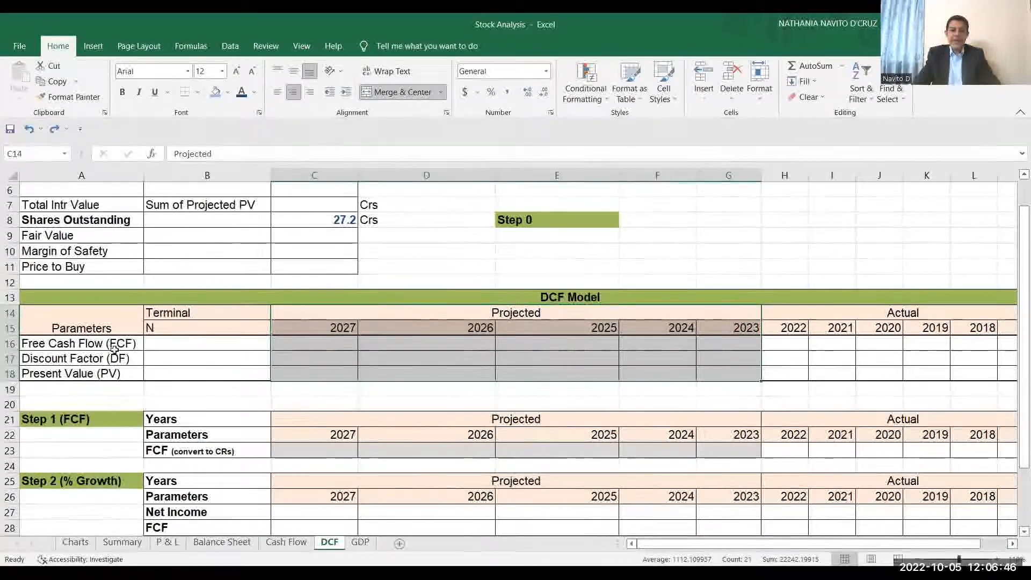
left_click(80, 347)
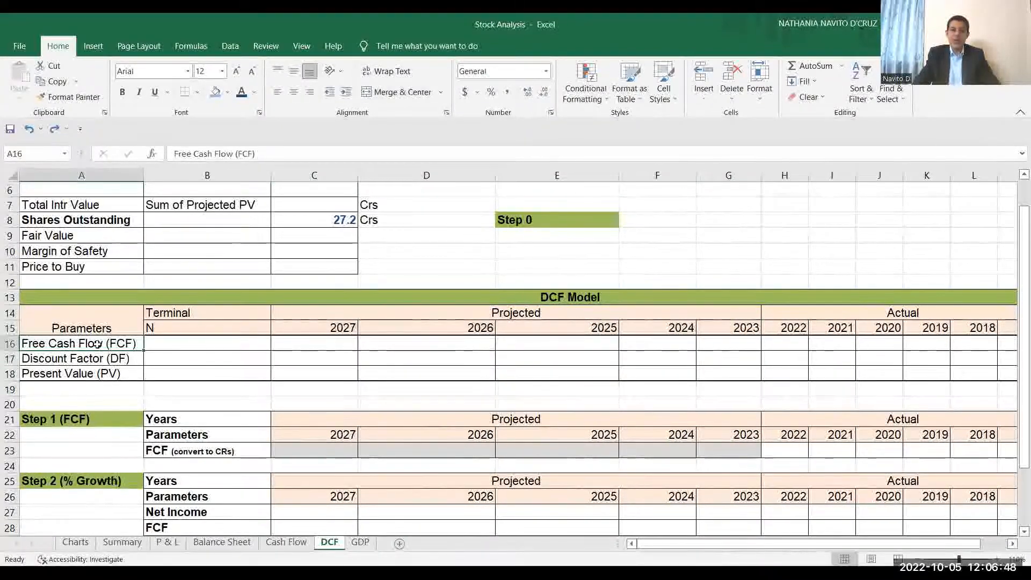
Point out the Discount Factor and Present Value parameters, and color Step 1's actual FCF values for 2022 to 2017 dark blue.
left_click(123, 360)
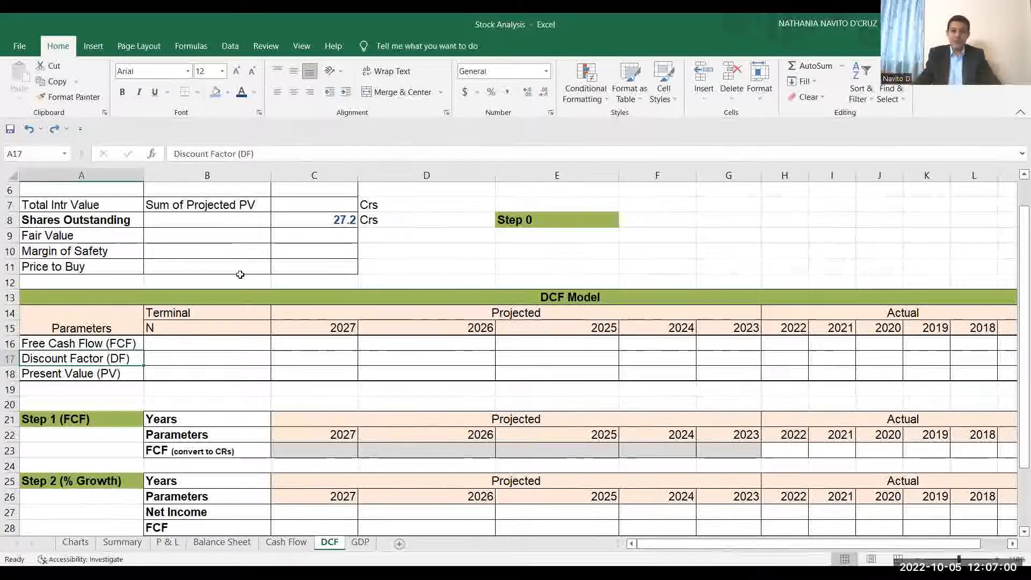
left_click(123, 374)
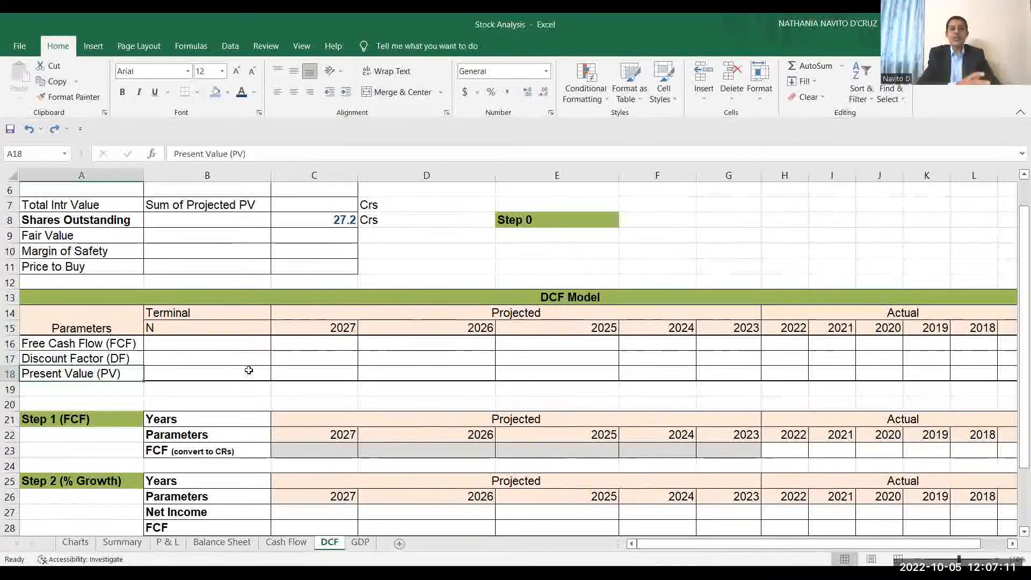
left_click(134, 419)
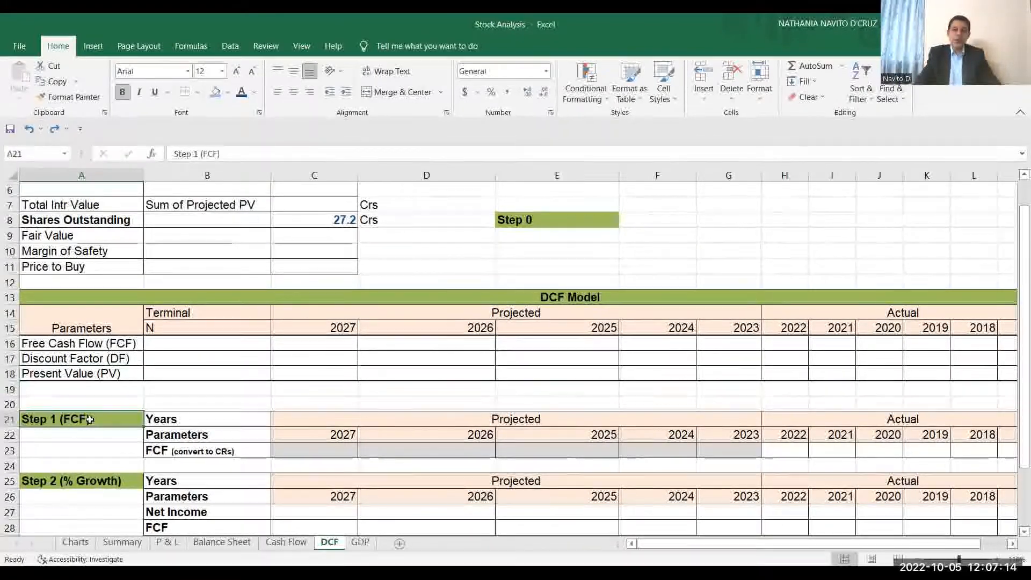
left_click(1012, 546)
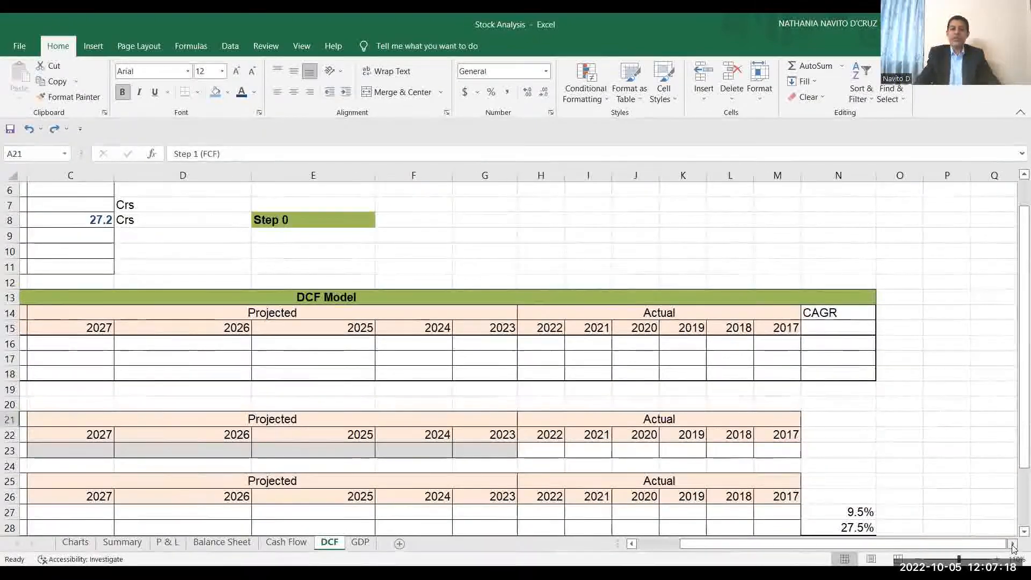
left_click(1013, 544)
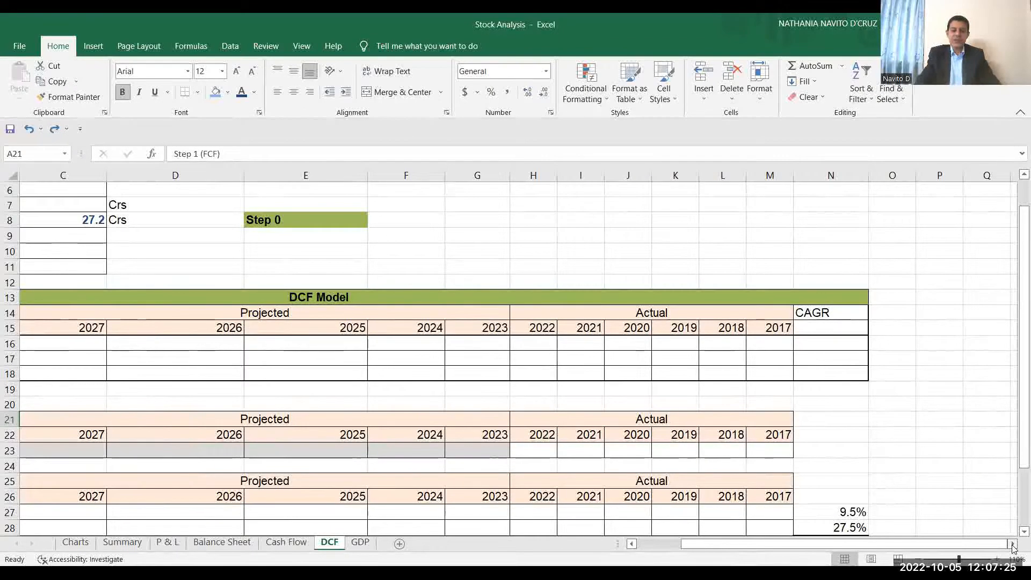
left_click_drag(547, 456, 763, 450)
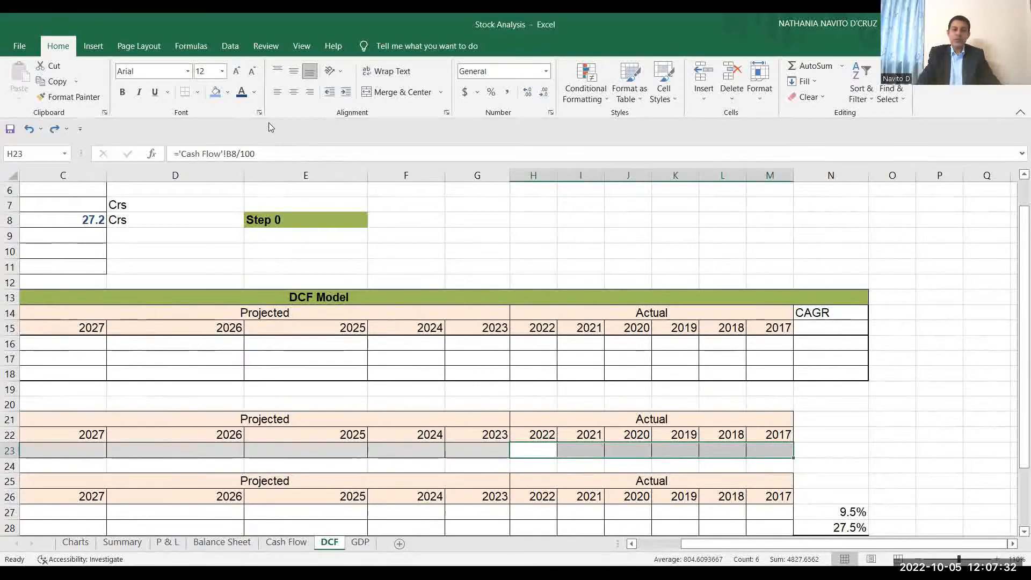
left_click(242, 96)
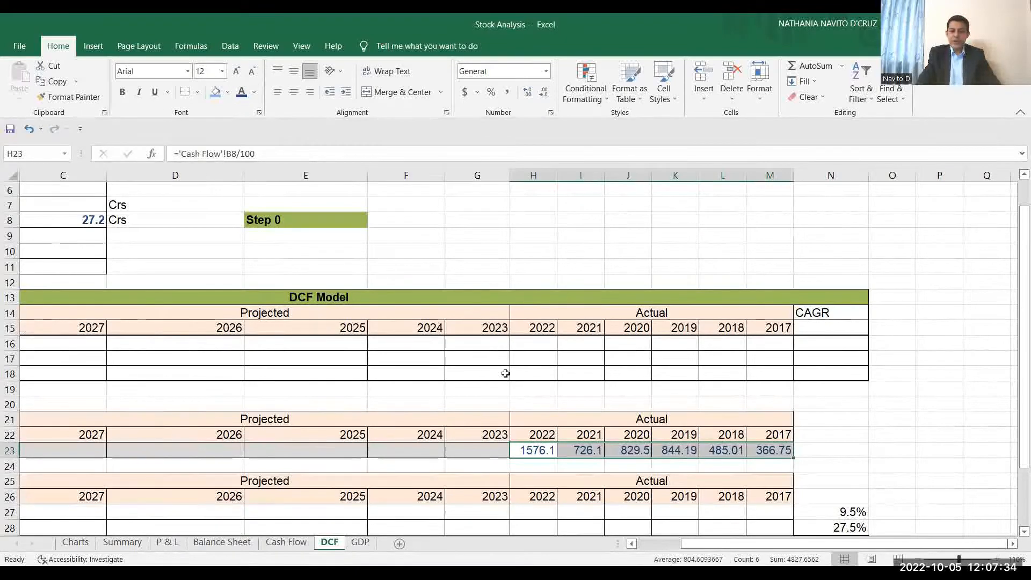
Check the latest Free Cash Flow on the Cash Flow sheet and make Step 1's actual FCF values on the DCF sheet bold.
left_click(285, 543)
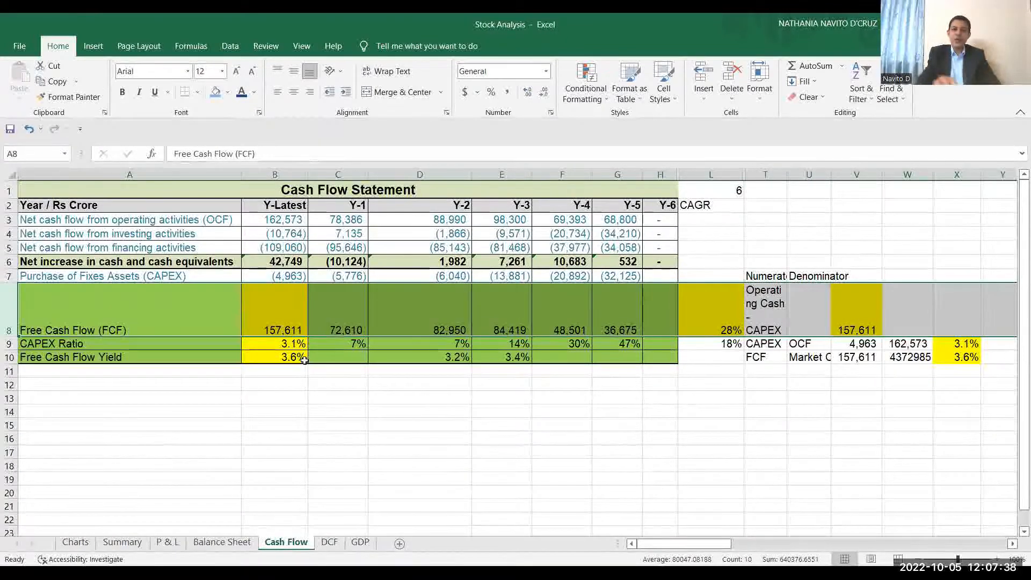
left_click(285, 320)
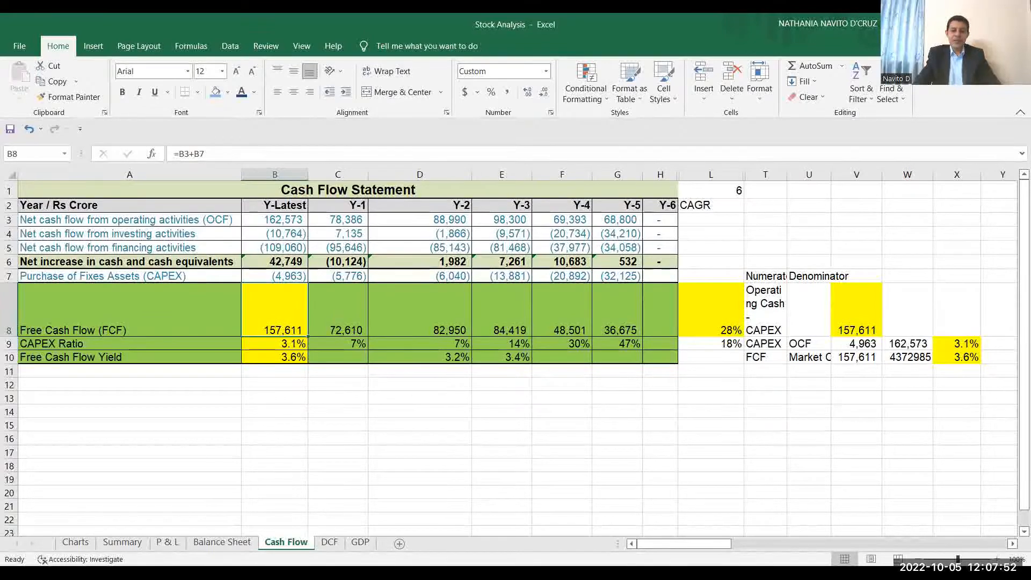
left_click(329, 544)
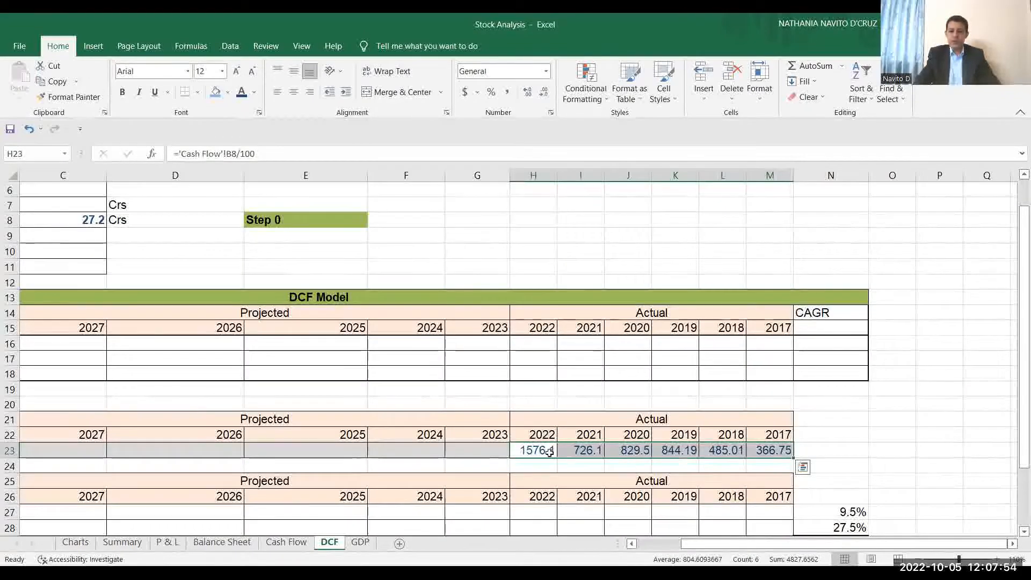
key("ctrl+b")
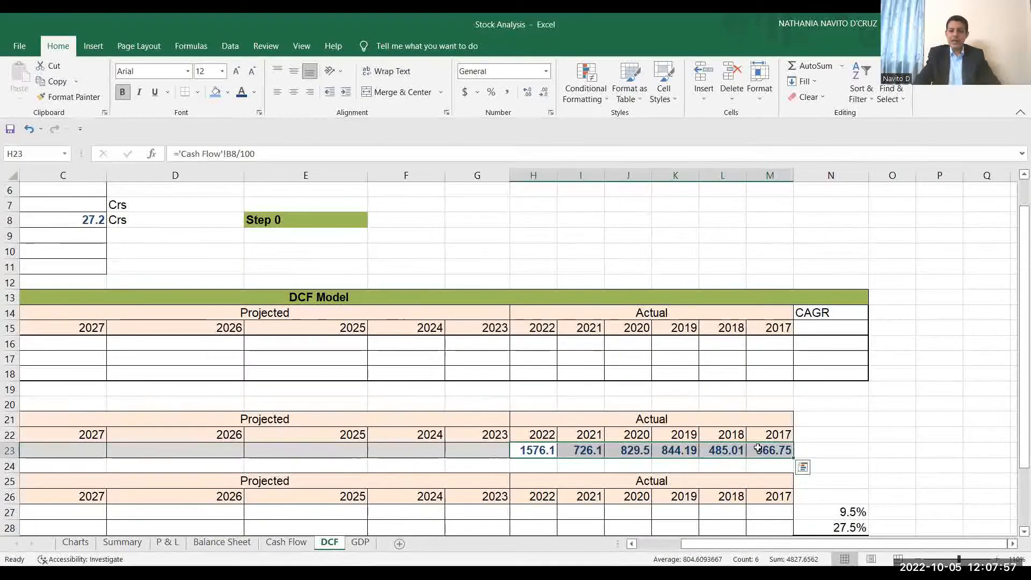
Examine the Step 2 (% Growth) section and trace its Net Income to the Consolidated Profit After Tax (PAT) row on the P & L sheet.
left_click(633, 543)
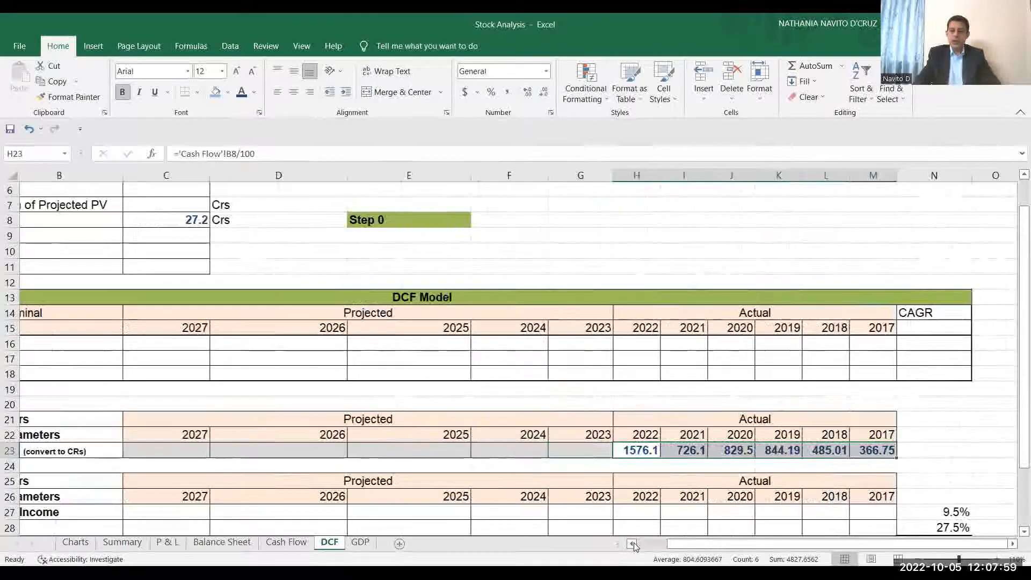
left_click(632, 544)
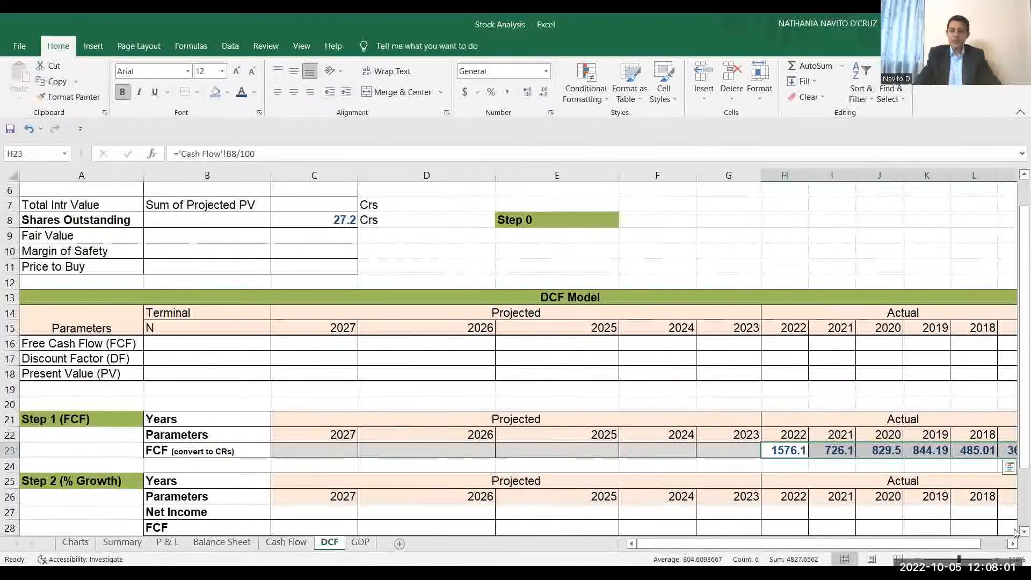
scroll(1015, 529, "down", 2)
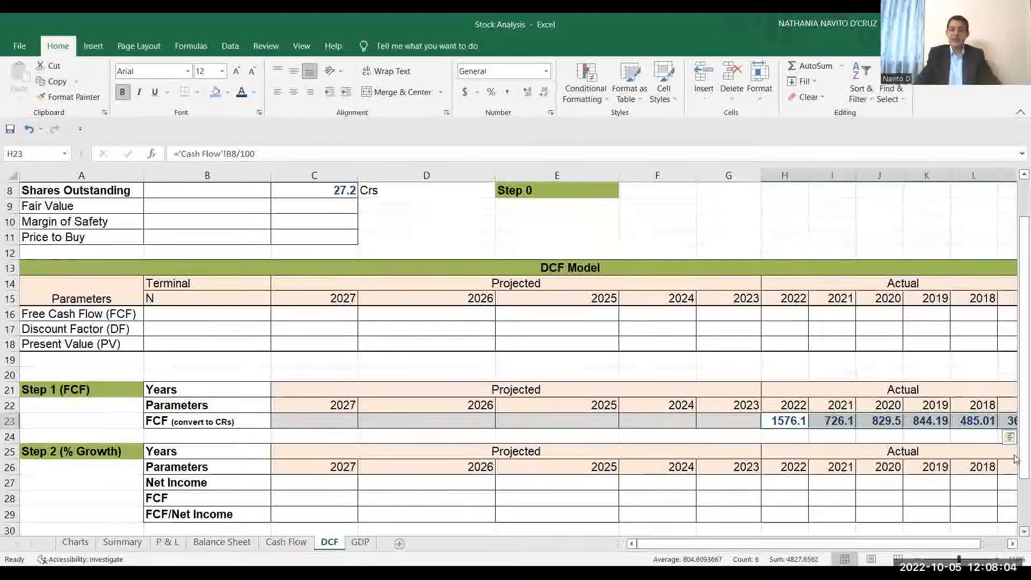
scroll(1015, 532, "down", 1)
scroll(1015, 443, "down", 1)
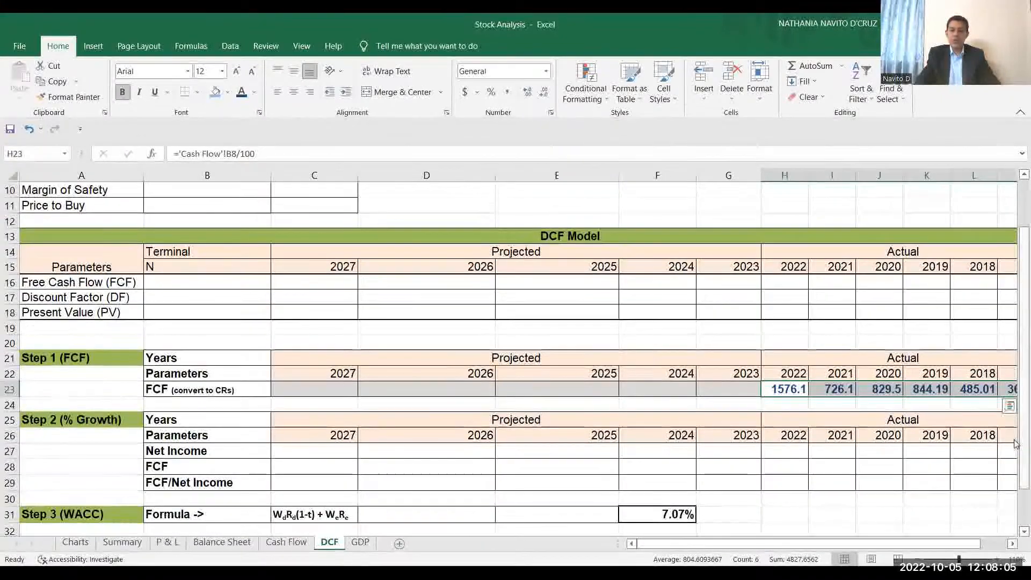
left_click(1012, 544)
left_click(1012, 544)
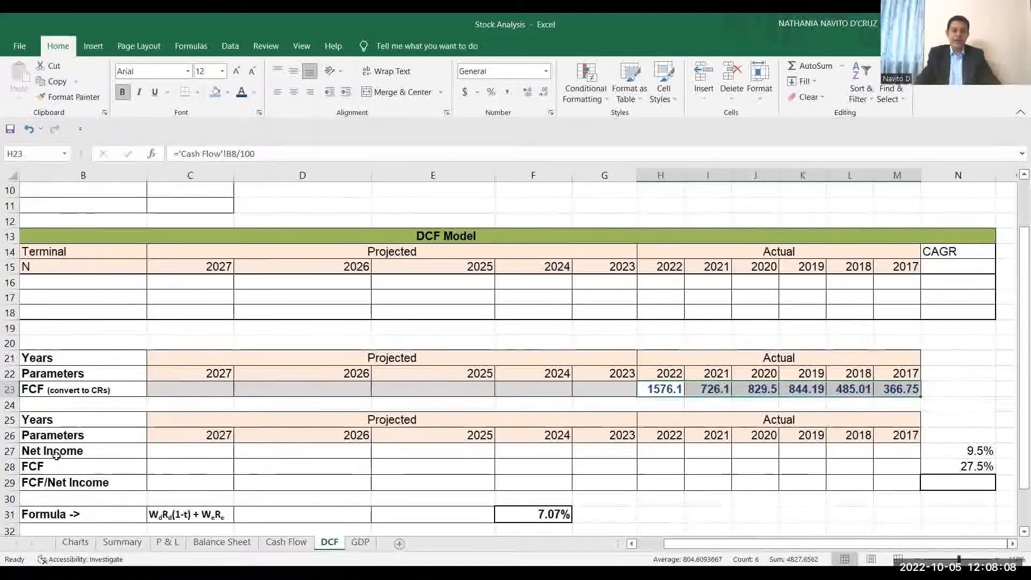
left_click(141, 454)
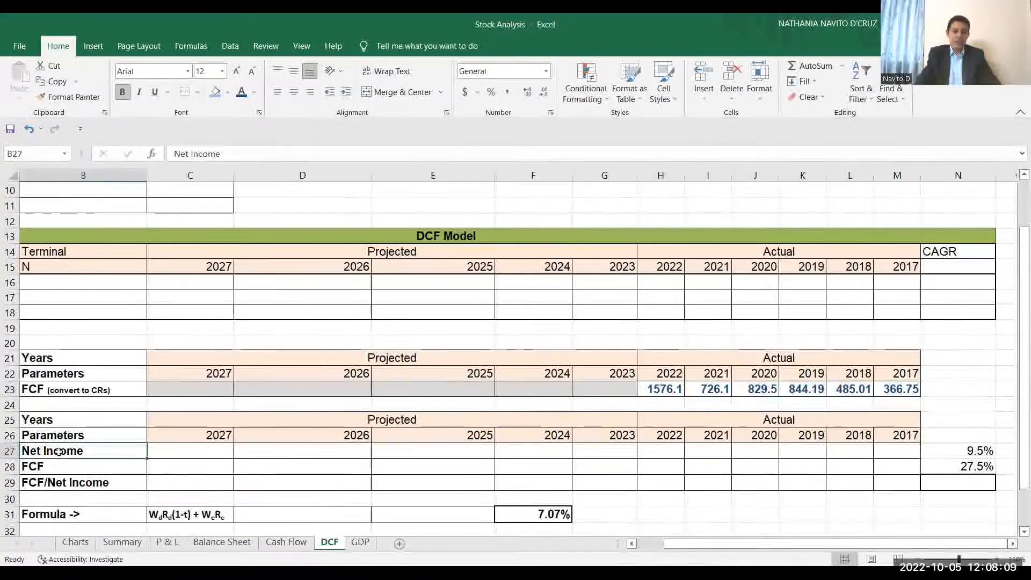
left_click(167, 541)
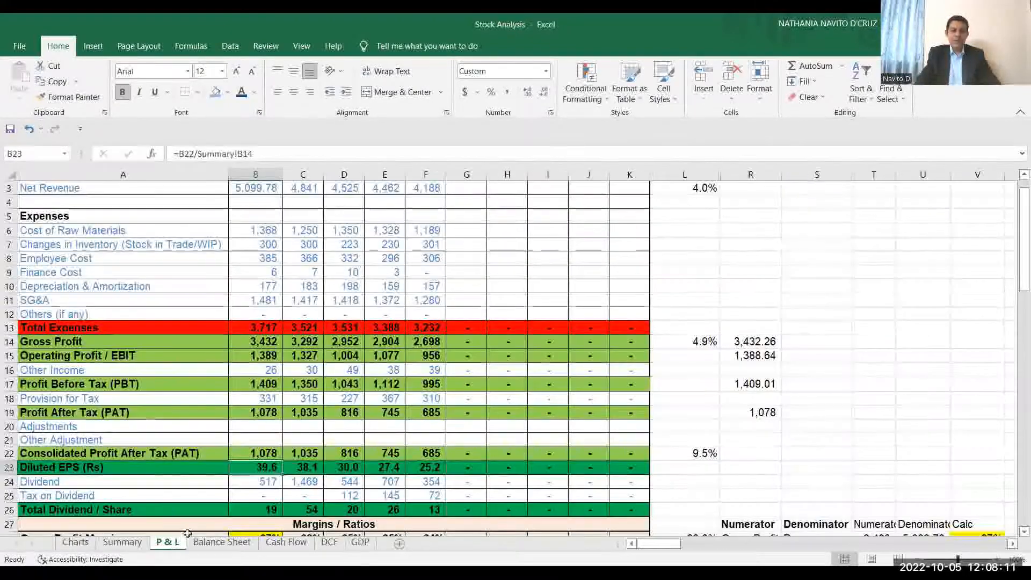
left_click(9, 454)
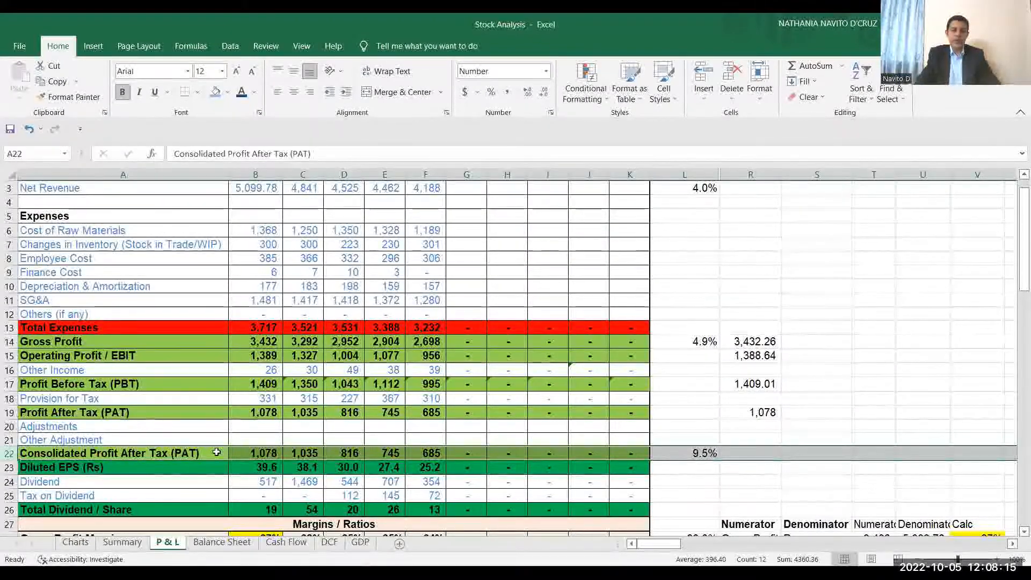
Color the actual Net Income and FCF values for 2022 to 2017 in the DCF sheet's Step 2 section dark blue.
left_click(329, 543)
left_click_drag(671, 453, 886, 452)
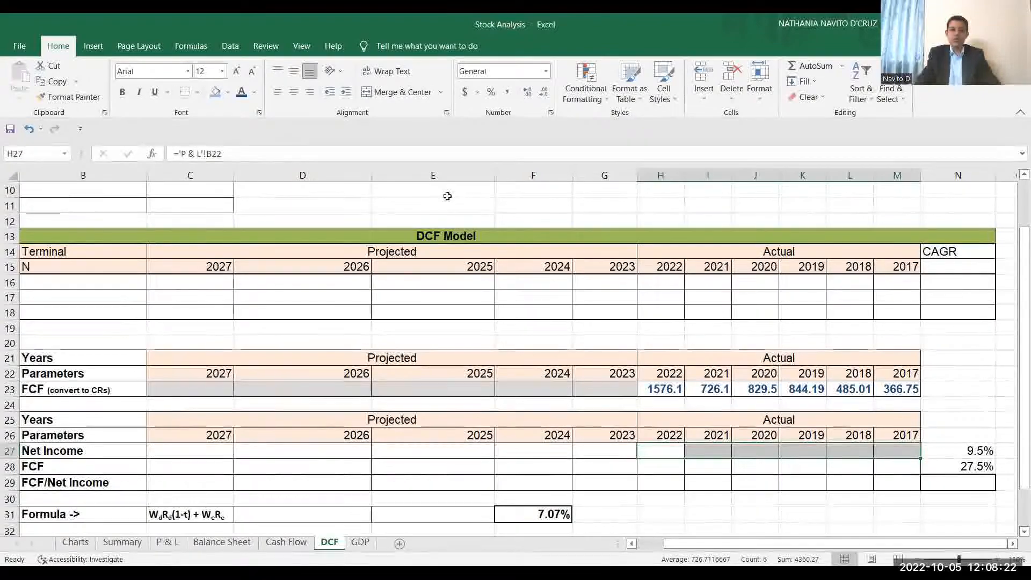
left_click(241, 93)
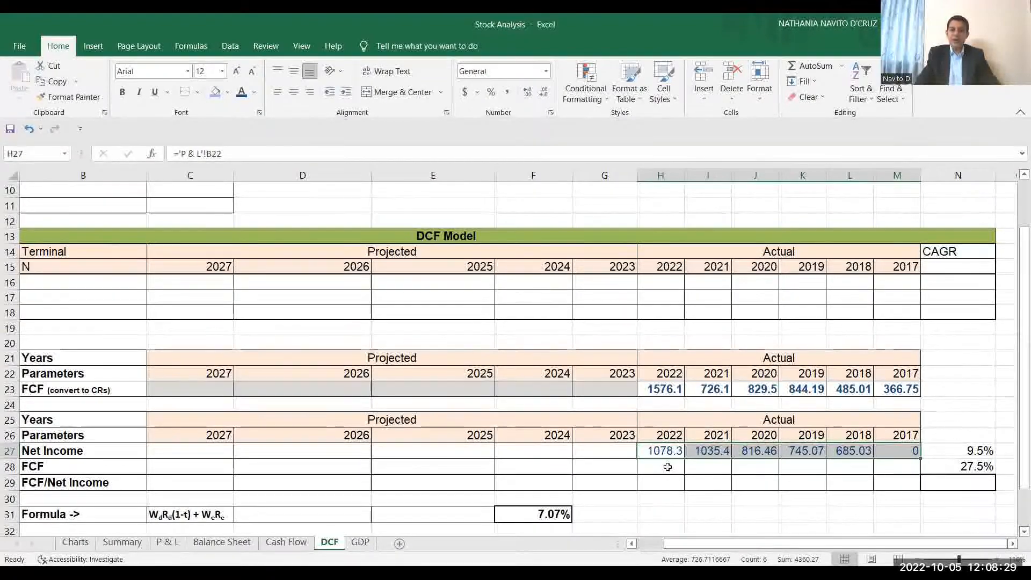
left_click_drag(667, 467, 884, 470)
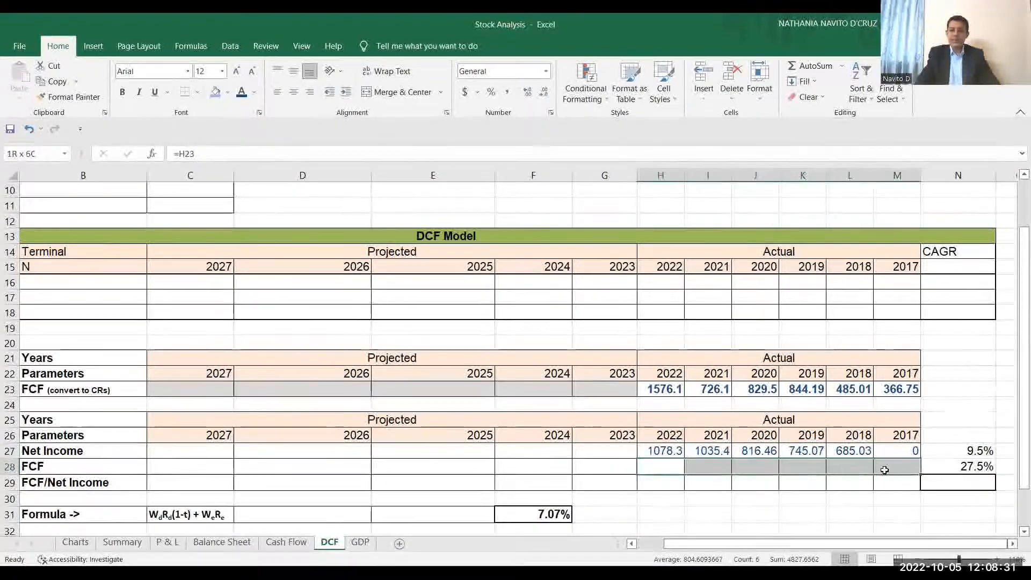
left_click(241, 94)
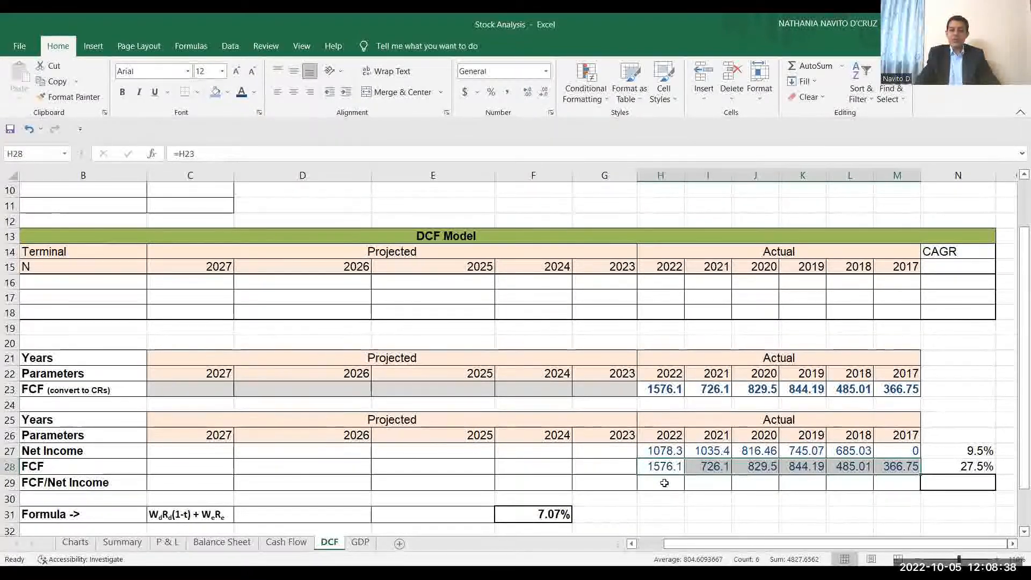
Enter =H28/H27 as the 2022 FCF/Net Income ratio and color the row's actual ratios and their average dark blue.
left_click_drag(666, 481, 901, 480)
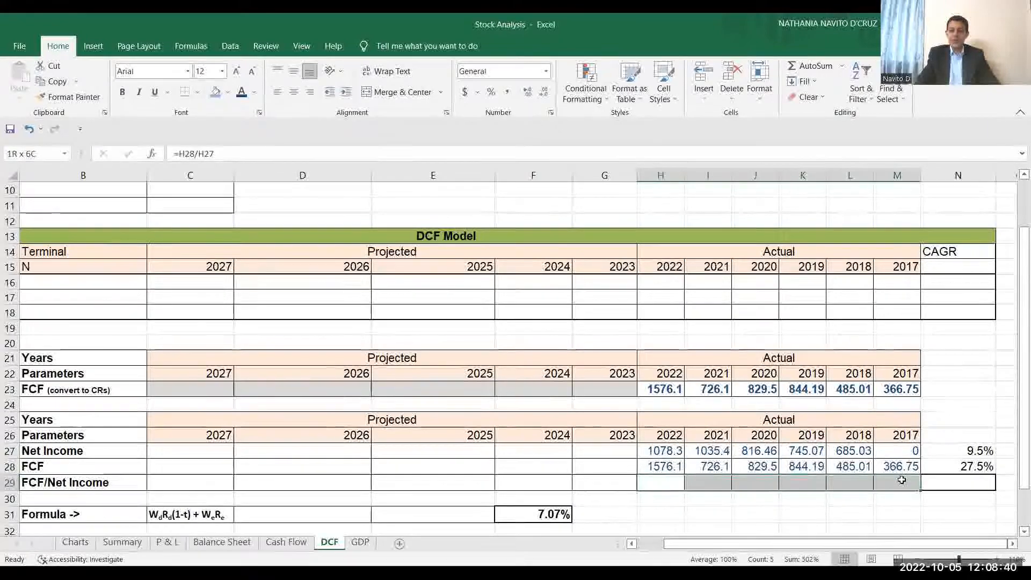
left_click(652, 485)
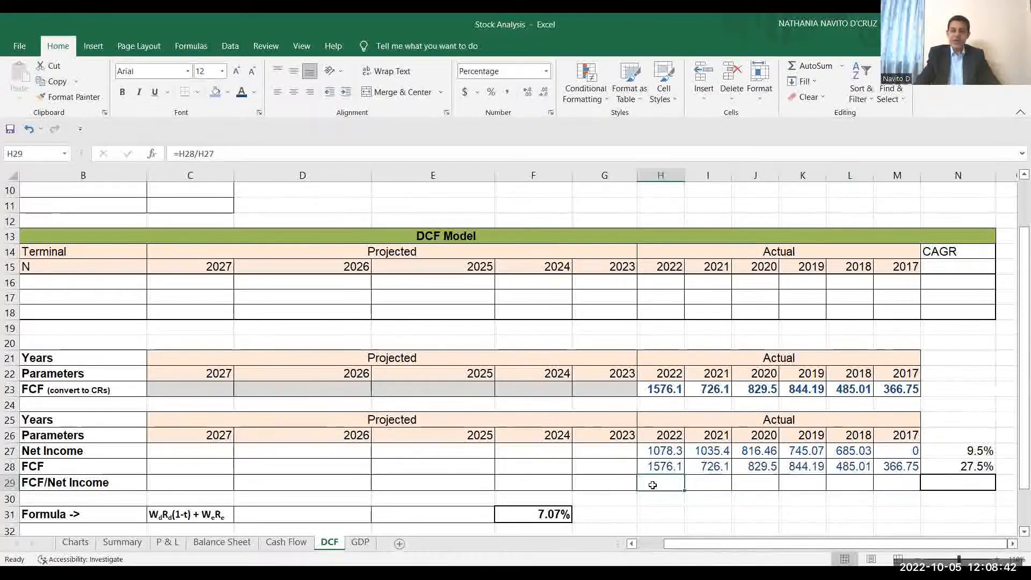
type("=")
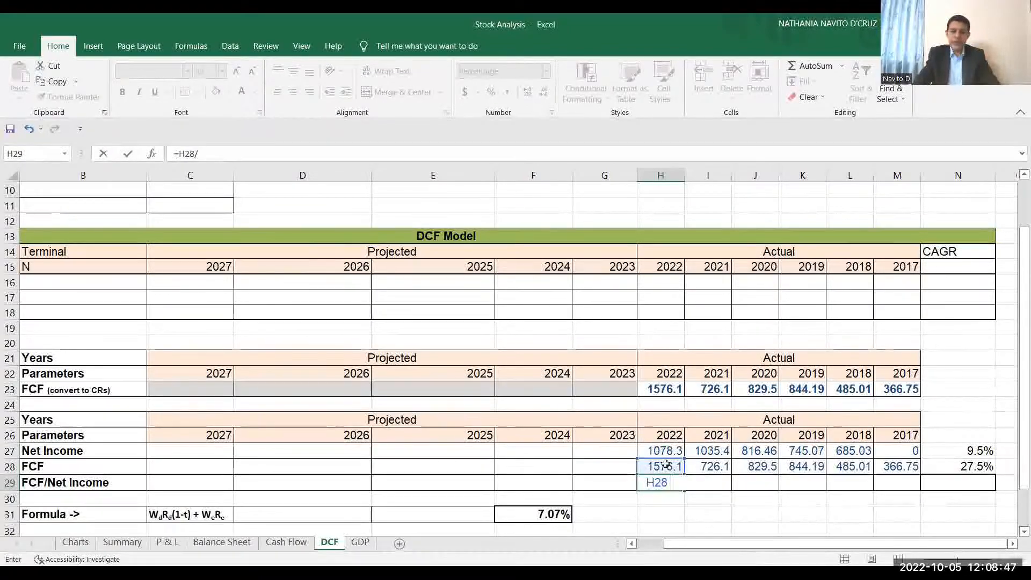
key("ctrl+Return")
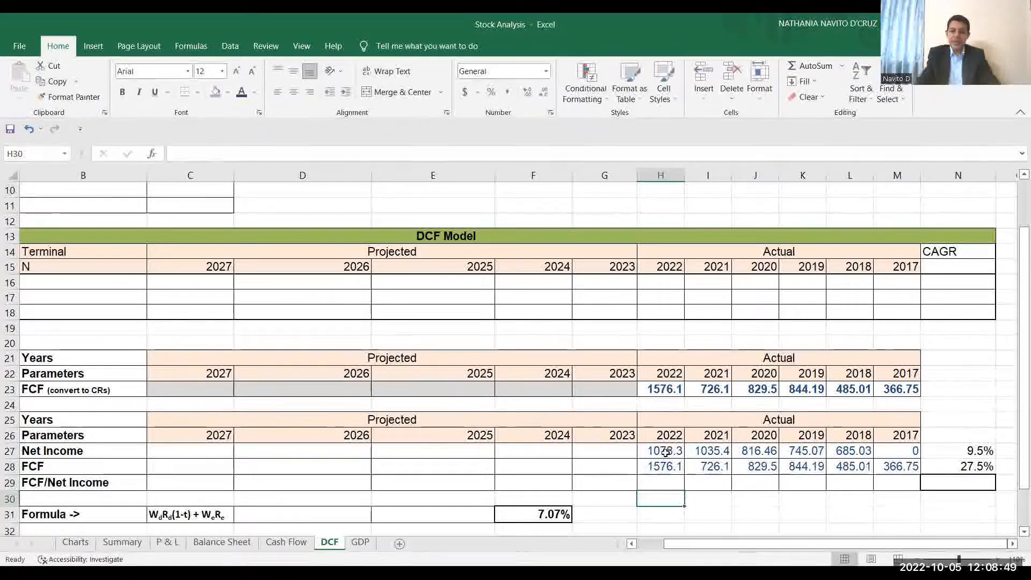
left_click_drag(684, 490, 913, 490)
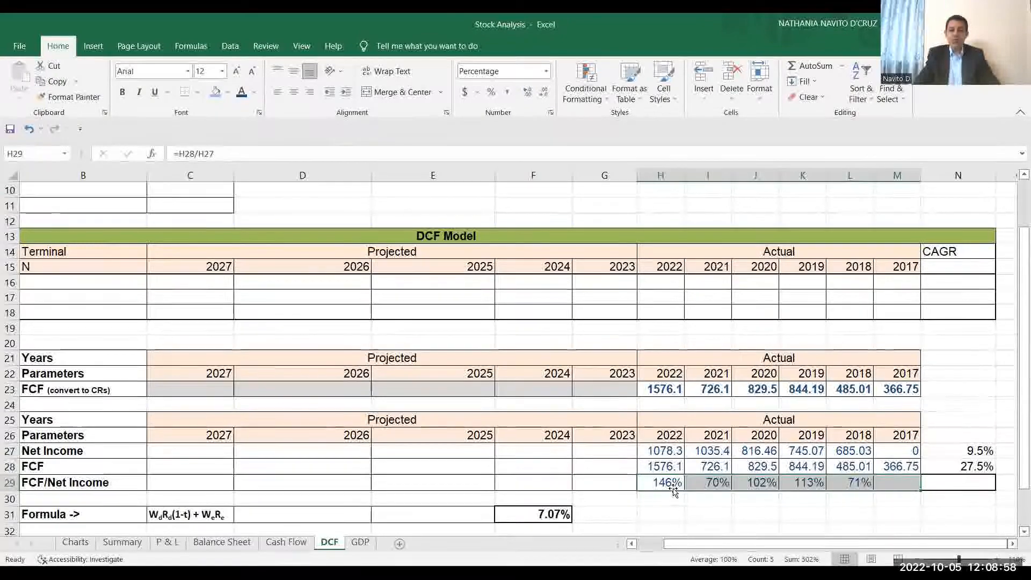
left_click(958, 482)
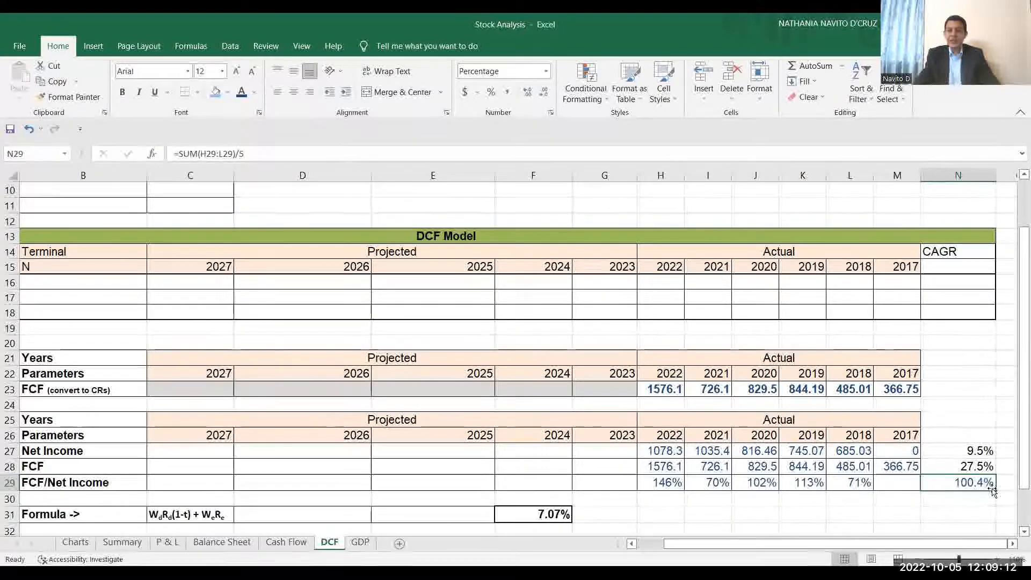
Check the Net Income and FCF growth rate formulas, and color the projected Net Income values for 2023 to 2027 dark blue.
left_click(625, 453)
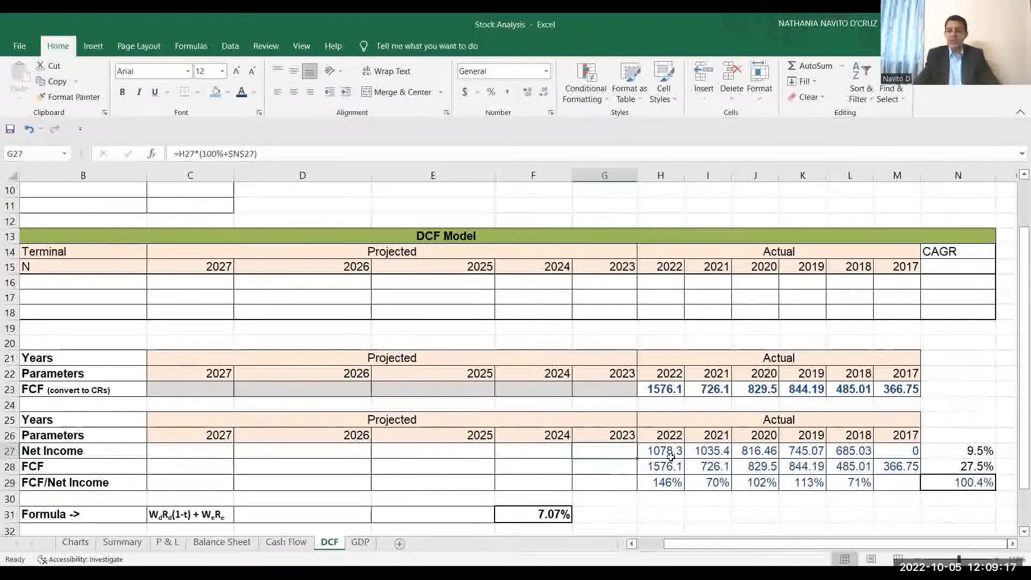
left_click_drag(670, 457, 892, 453)
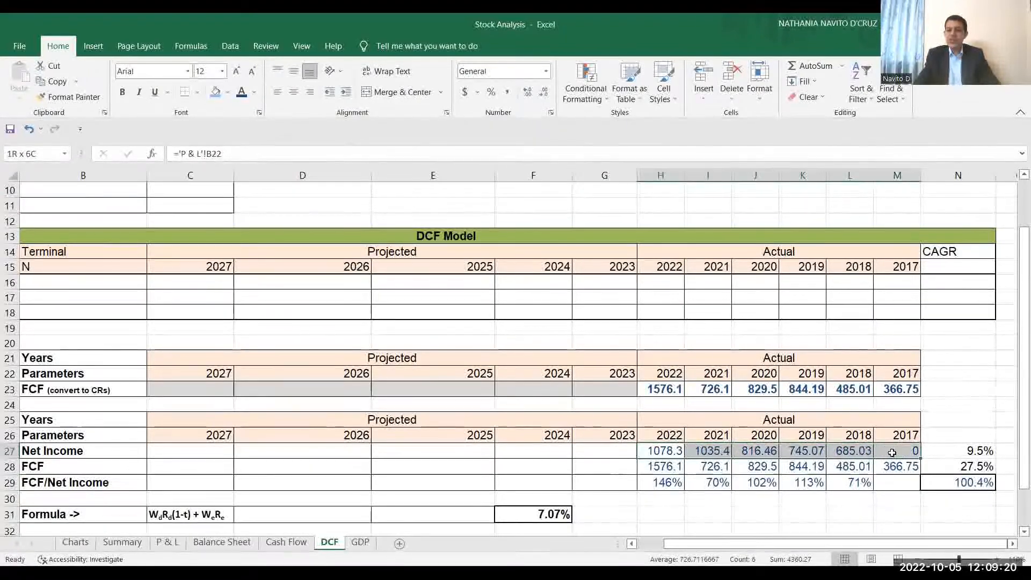
left_click(942, 451)
left_click(942, 467)
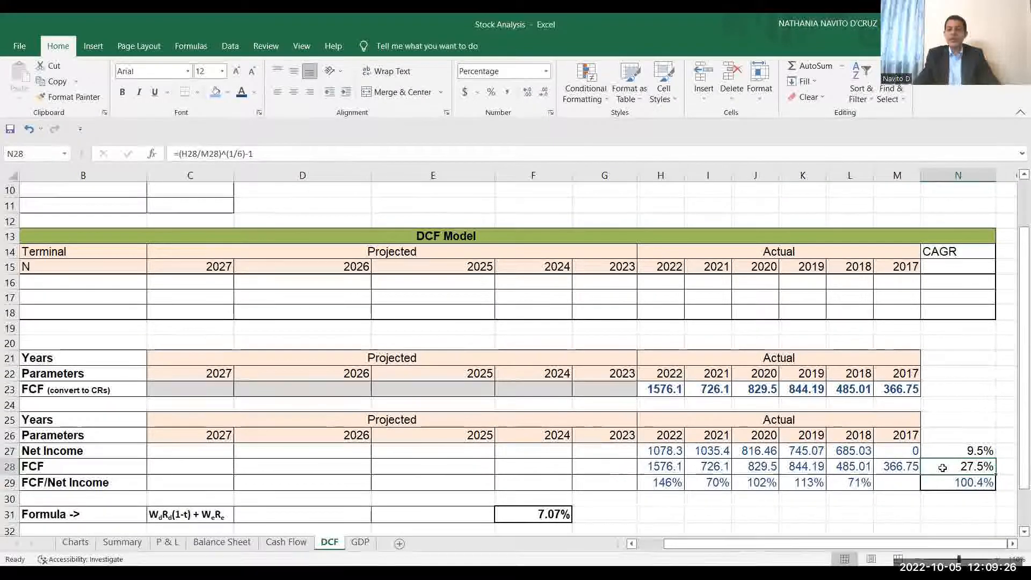
left_click(952, 450)
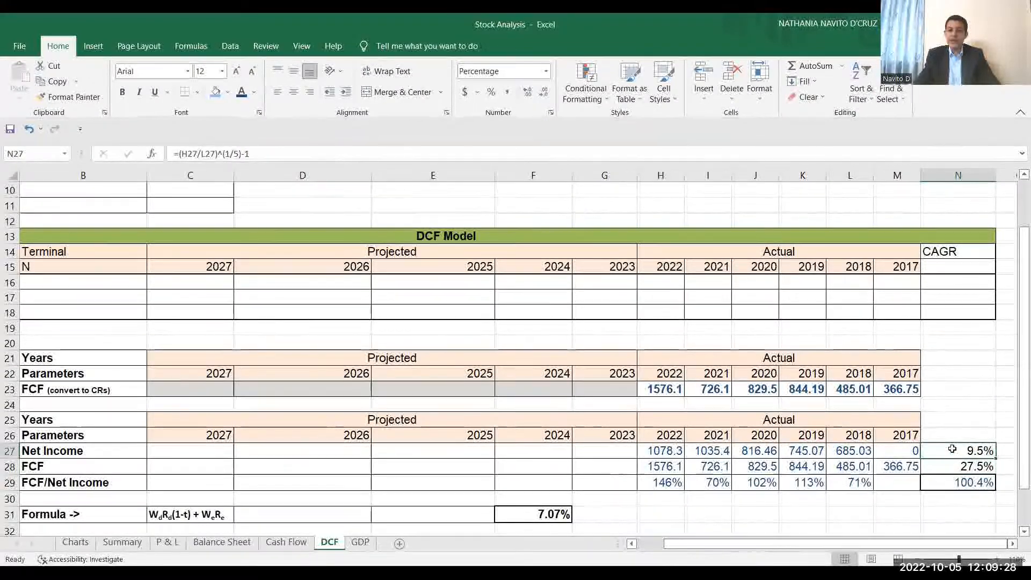
left_click_drag(593, 453, 220, 451)
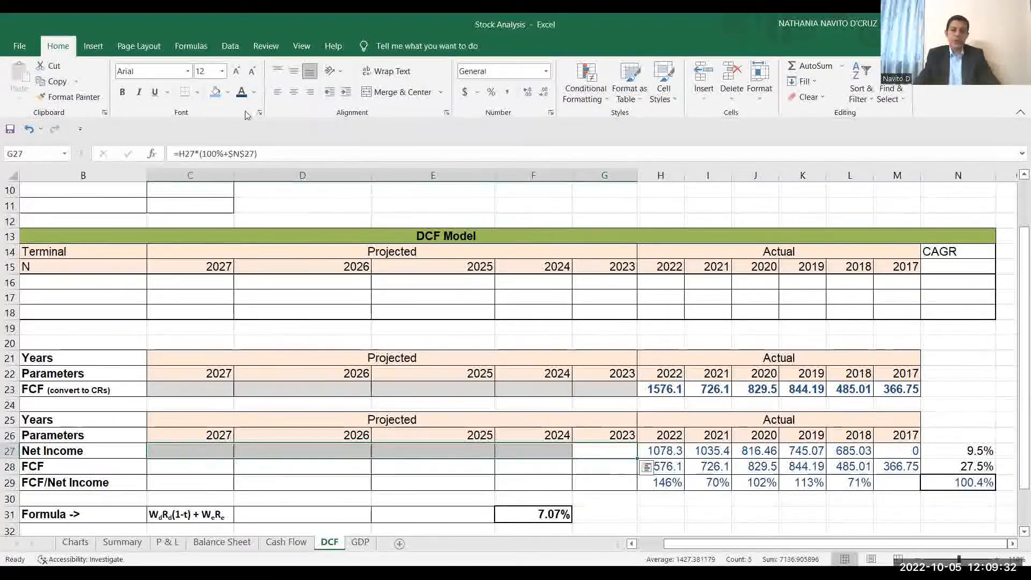
left_click(244, 95)
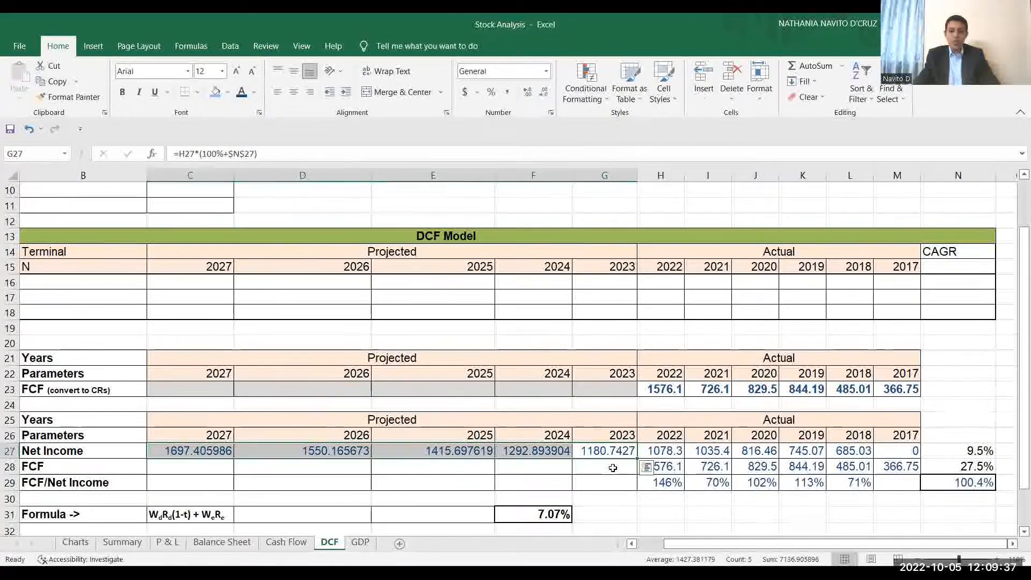
Color the projected FCF/Net Income ratios for 2023 to 2027 dark blue and check the formula behind the 2023 ratio.
left_click(618, 485)
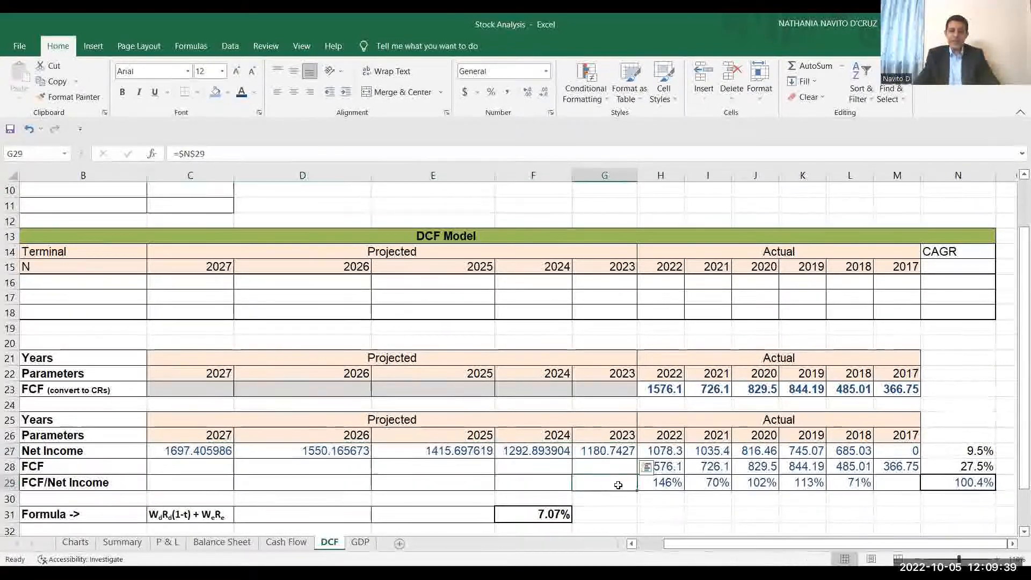
left_click_drag(618, 484, 217, 483)
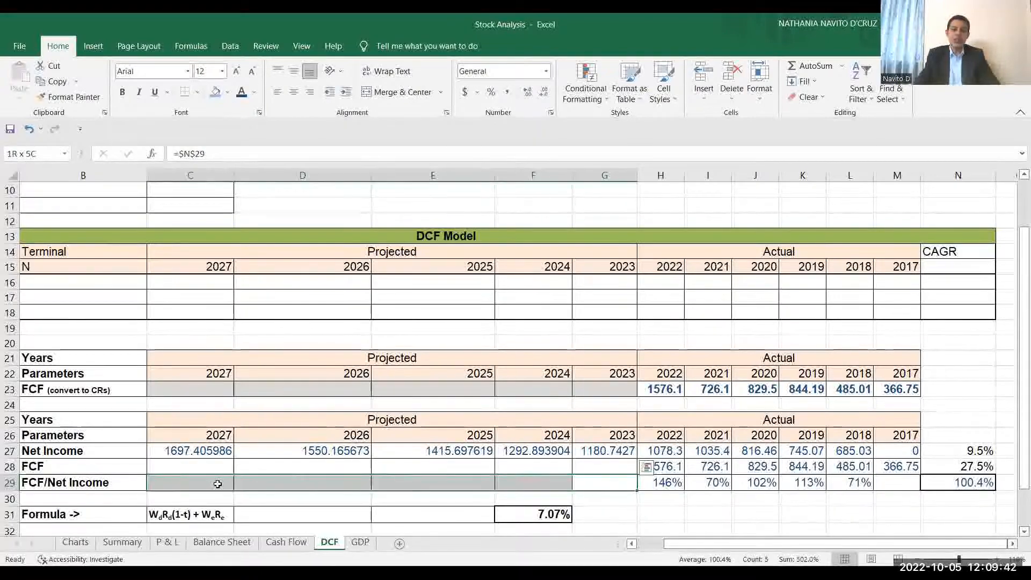
left_click(242, 92)
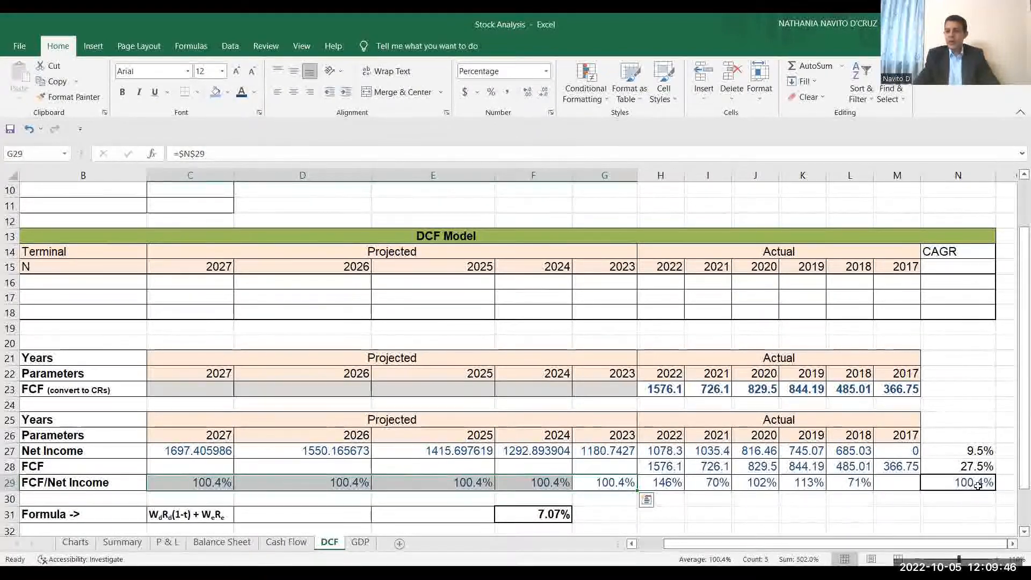
left_click(605, 483)
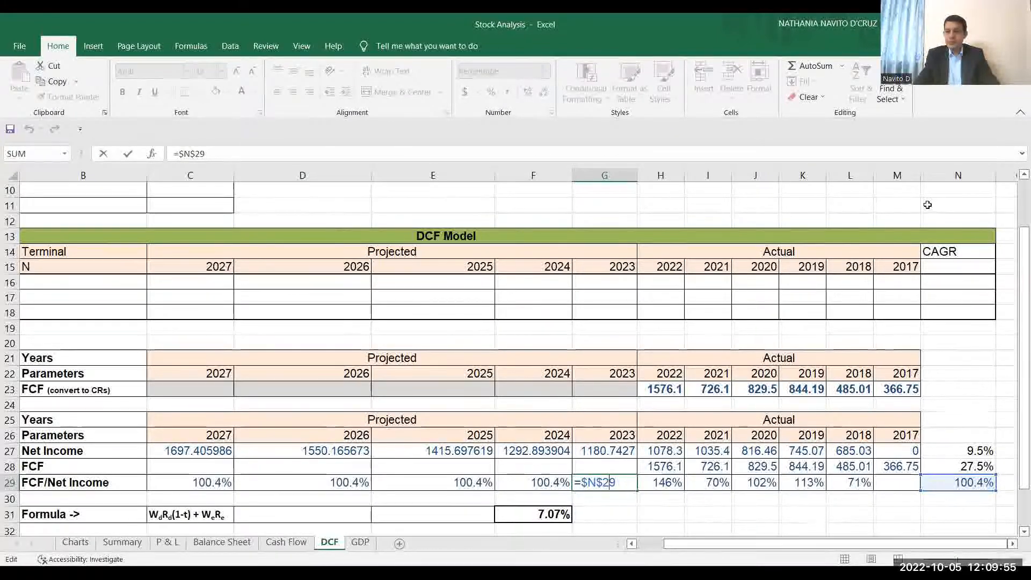
left_click(932, 175)
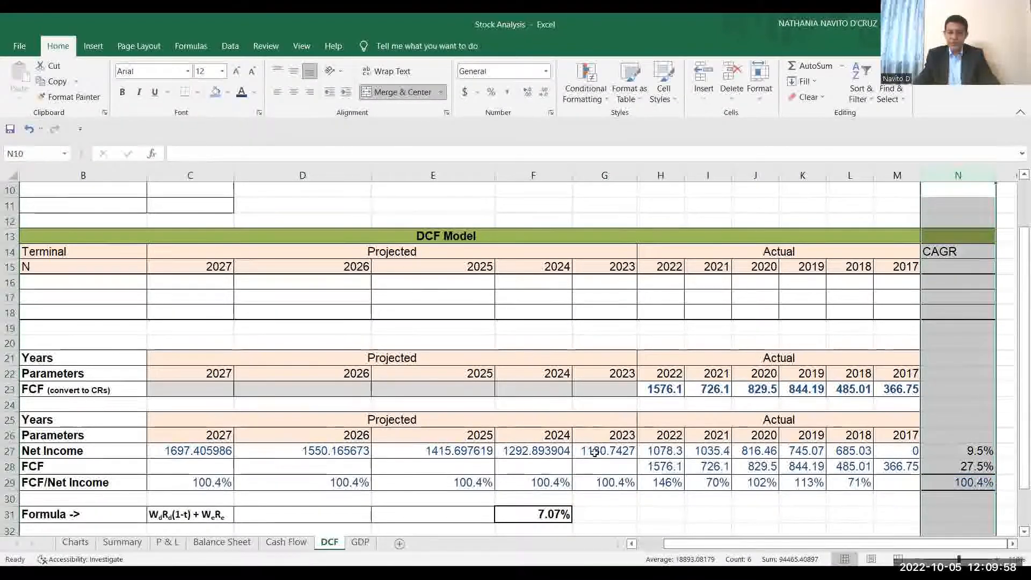
left_click(619, 482)
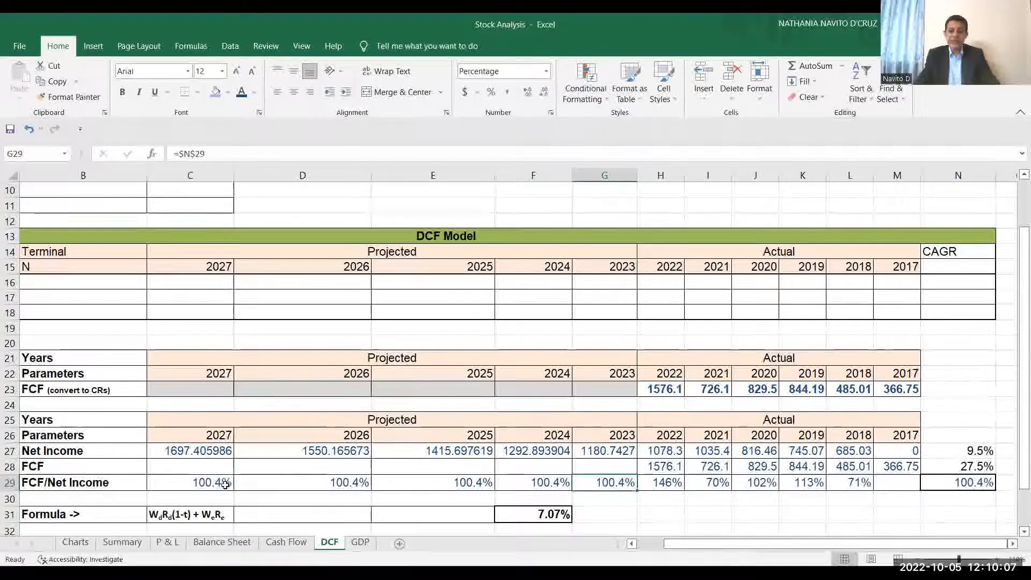
Check the 2023 projected FCF formula in Step 2 and color the projected FCF values for 2023 to 2027 dark blue.
left_click(615, 466)
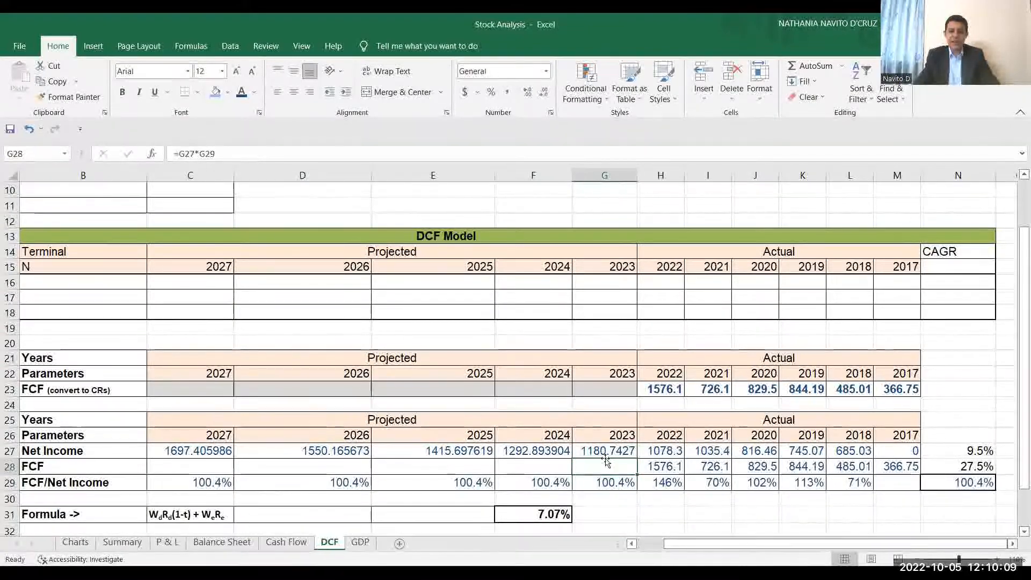
key("Down")
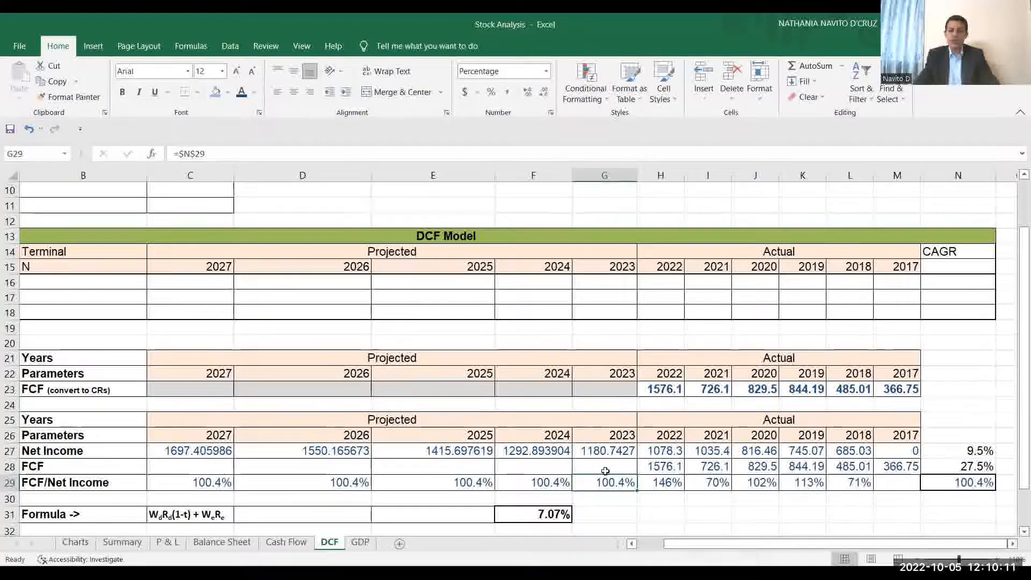
double_click(605, 466)
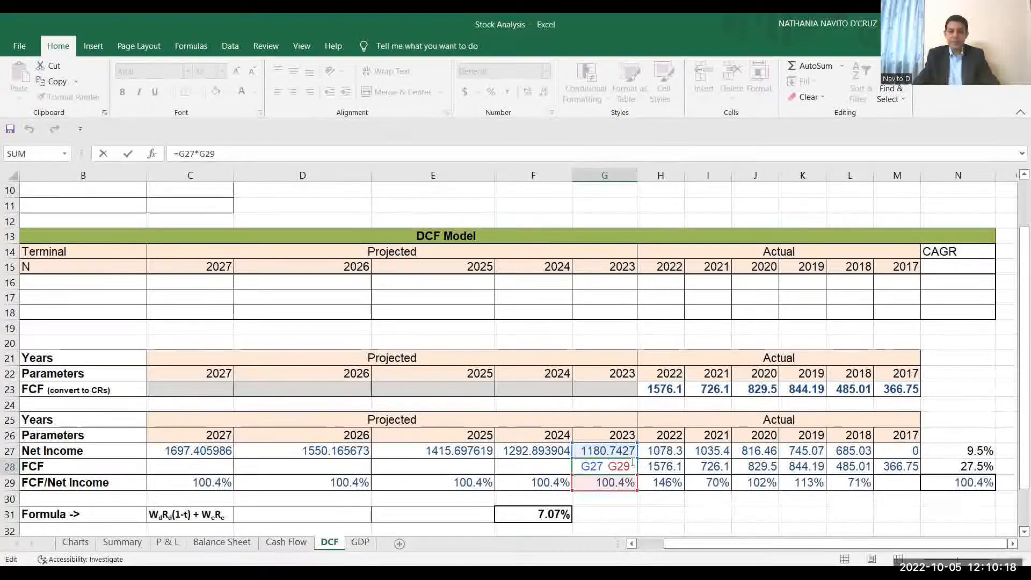
key("Return")
left_click_drag(633, 463, 163, 469)
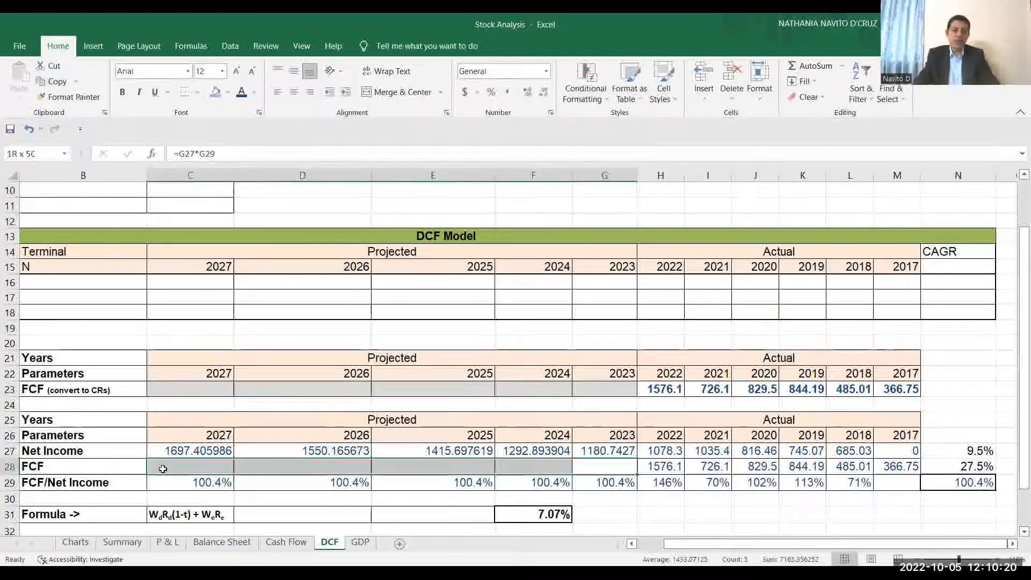
left_click(240, 94)
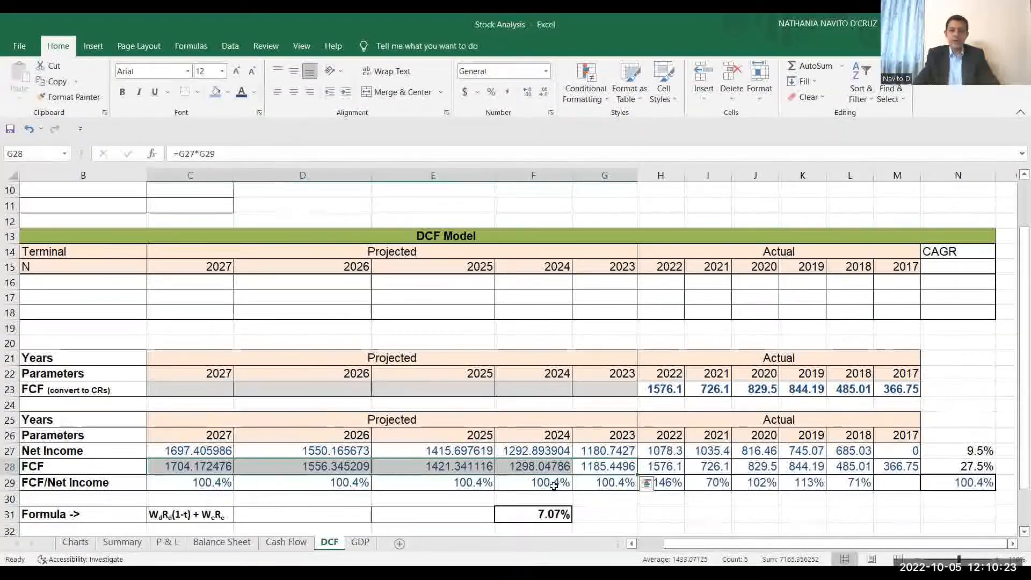
Color the DCF Model's Free Cash Flow row dark blue for both the actual years 2017 to 2022 and the projected years 2023 to 2027.
left_click(649, 546)
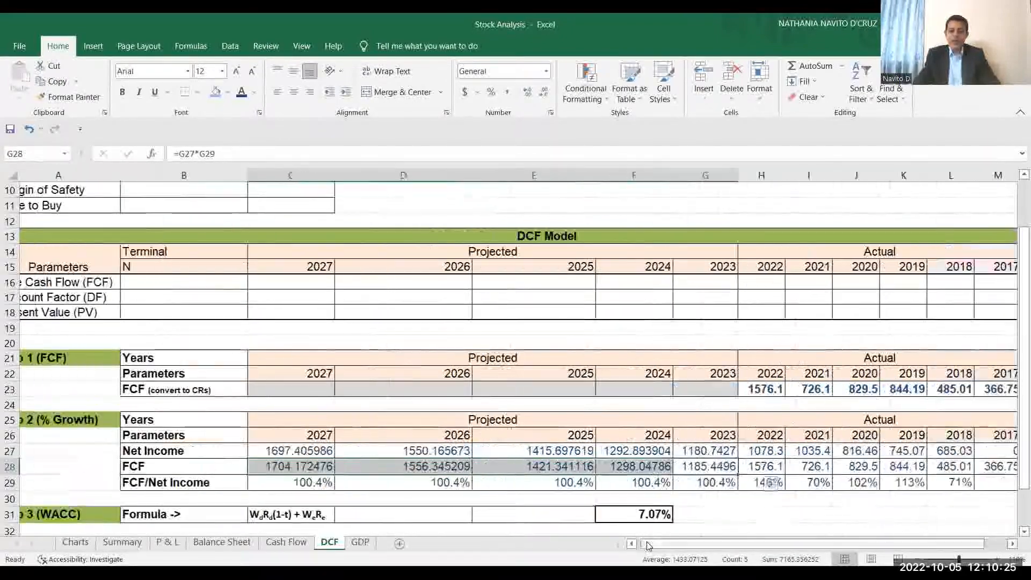
left_click(1012, 546)
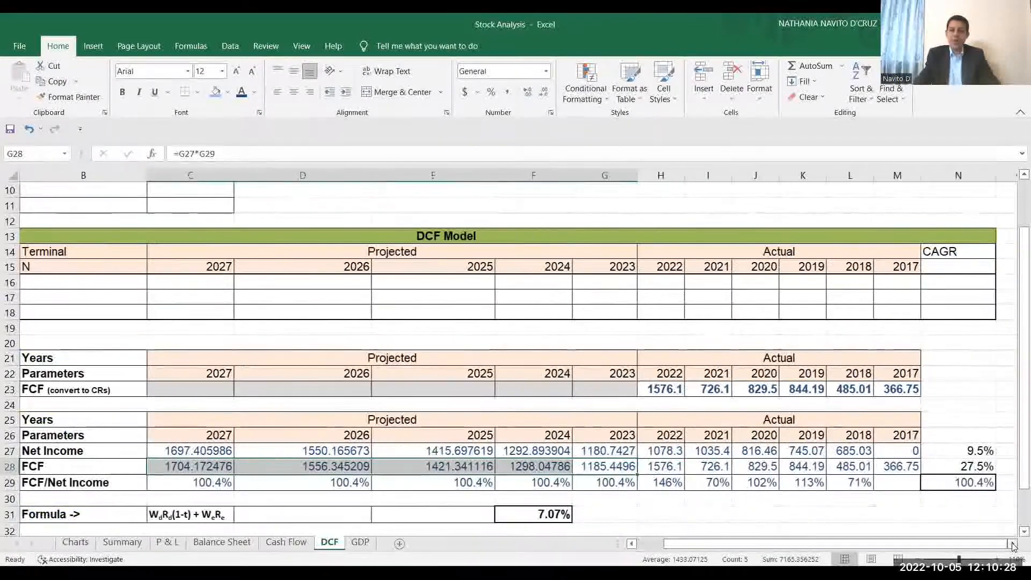
left_click(891, 282)
left_click_drag(891, 283, 656, 283)
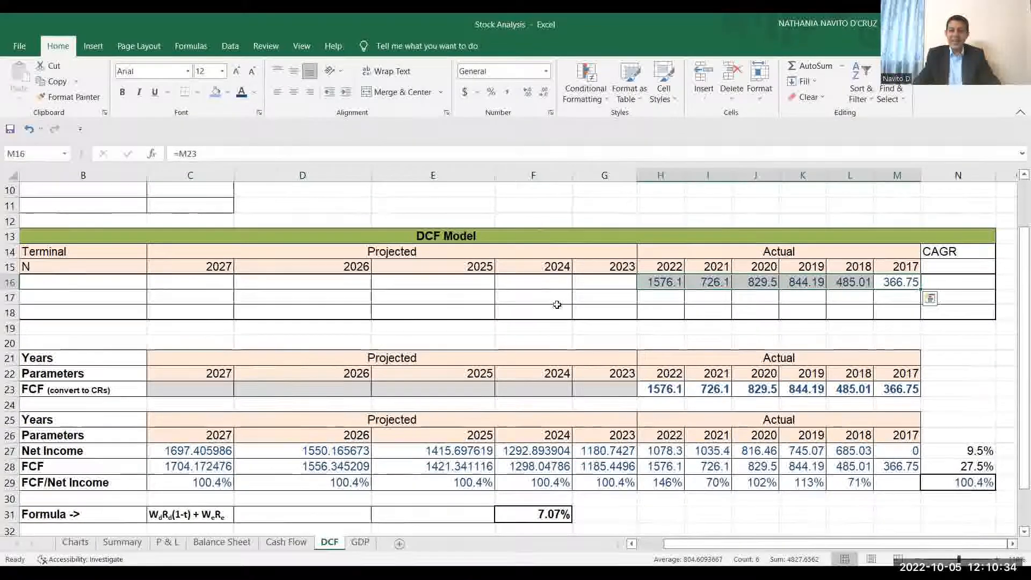
left_click_drag(596, 297, 216, 284)
left_click(244, 94)
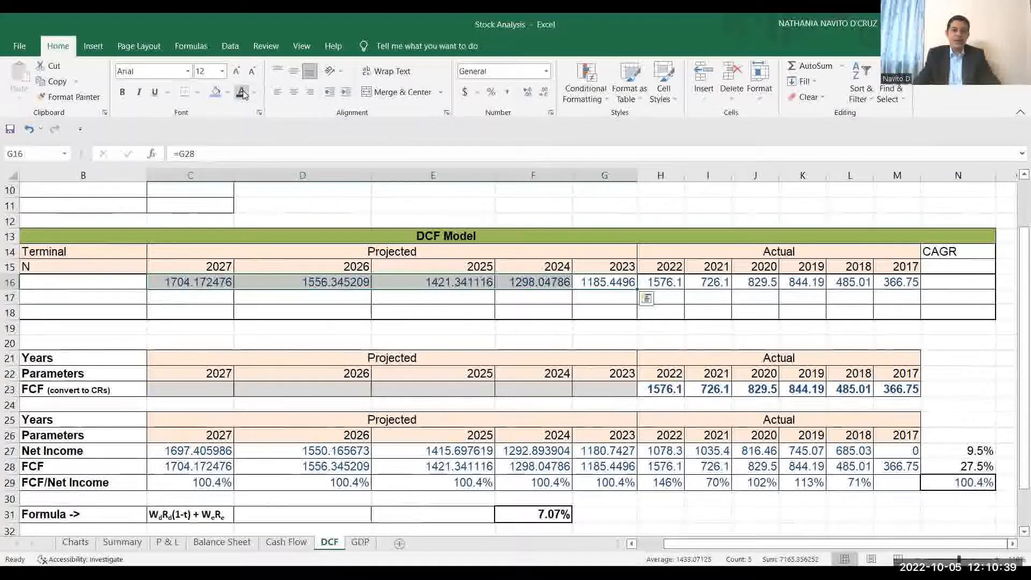
Check the terminal Free Cash Flow cell's formula and examine the Step 3 (WACC) and Step 4 Perpetual Growth Rate sections.
left_click(141, 281)
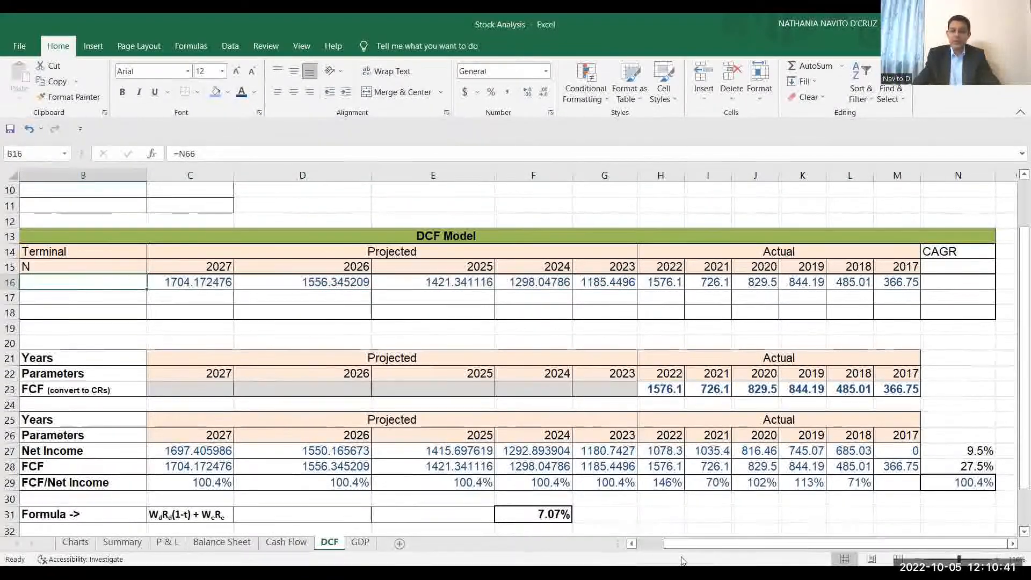
left_click(636, 543)
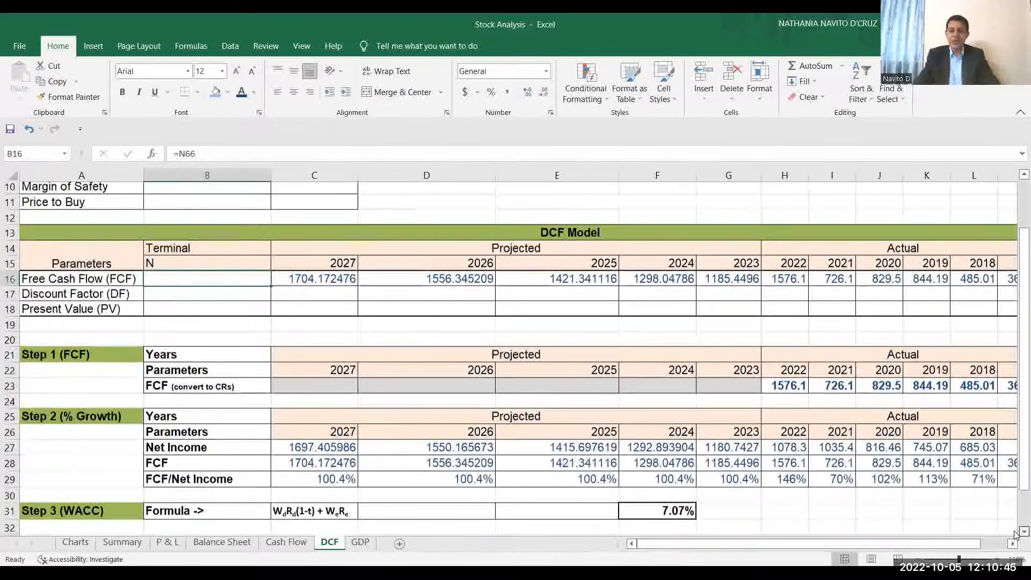
scroll(134, 482, "down", 1)
left_click(115, 475)
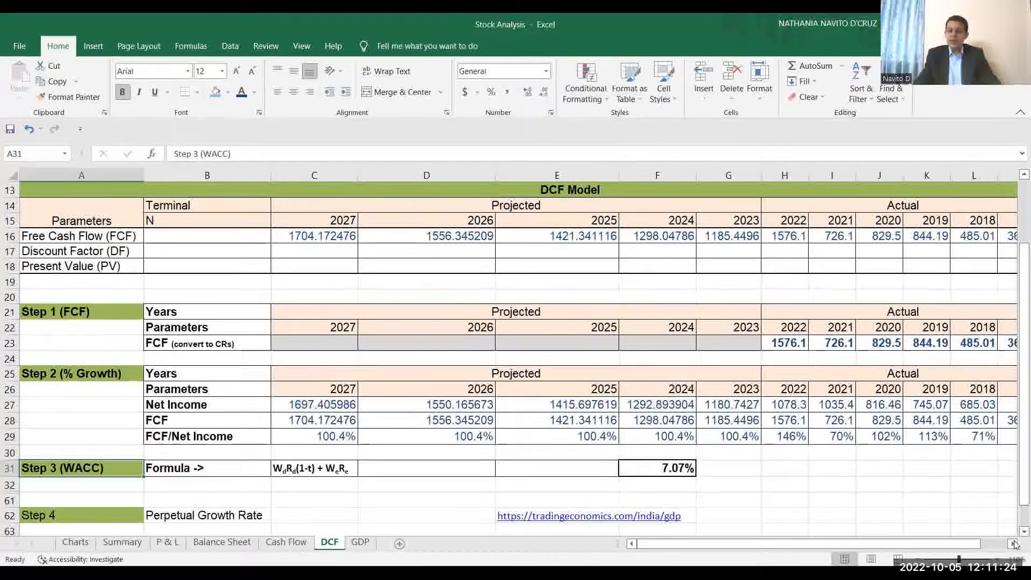
scroll(80, 483, "down", 1)
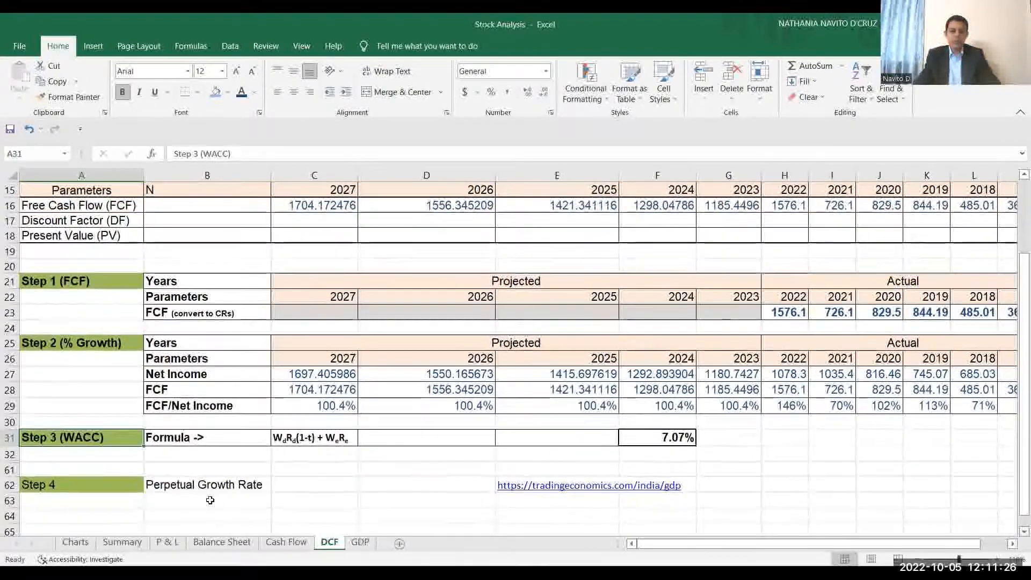
left_click(79, 484)
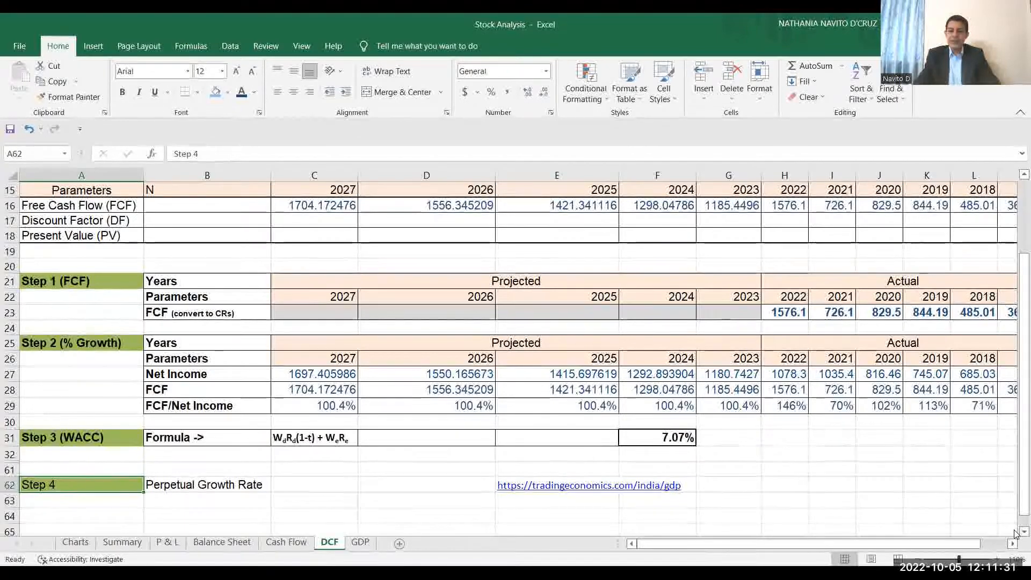
scroll(698, 494, "down", 1)
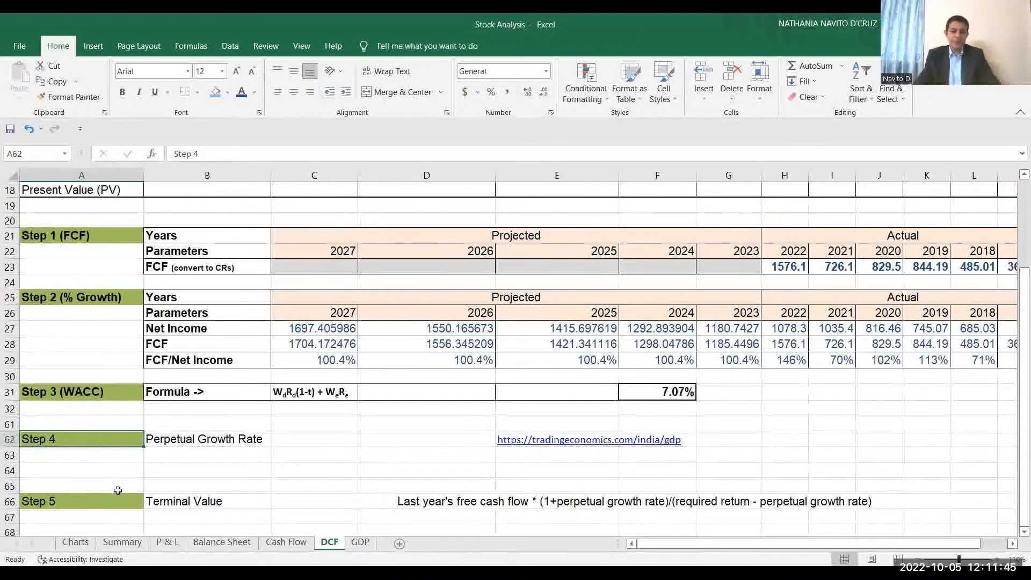
Review the Terminal Value formula description in Step 5 and make the 2027 projected FCF in Step 2 bold.
left_click(98, 502)
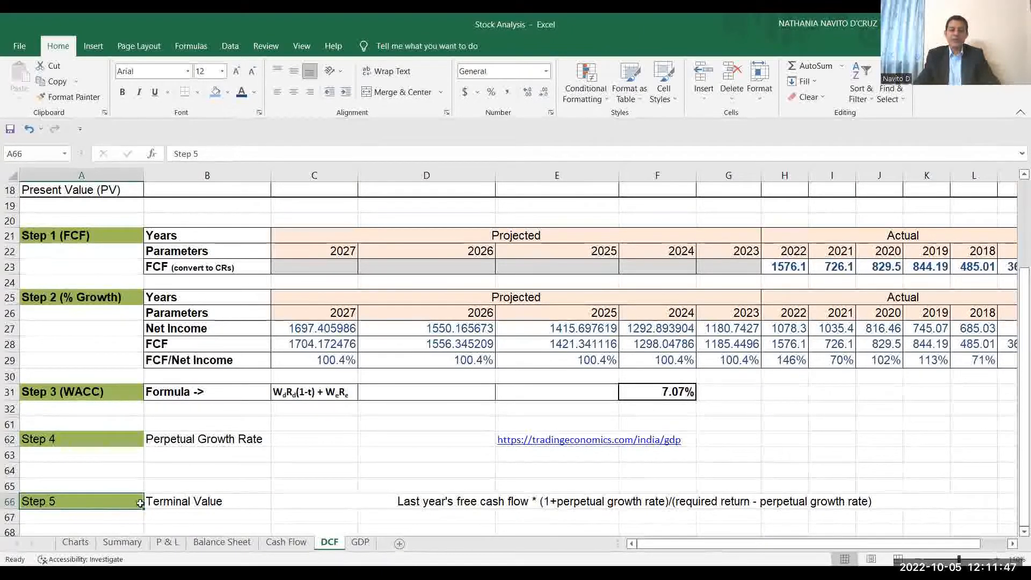
left_click(172, 502)
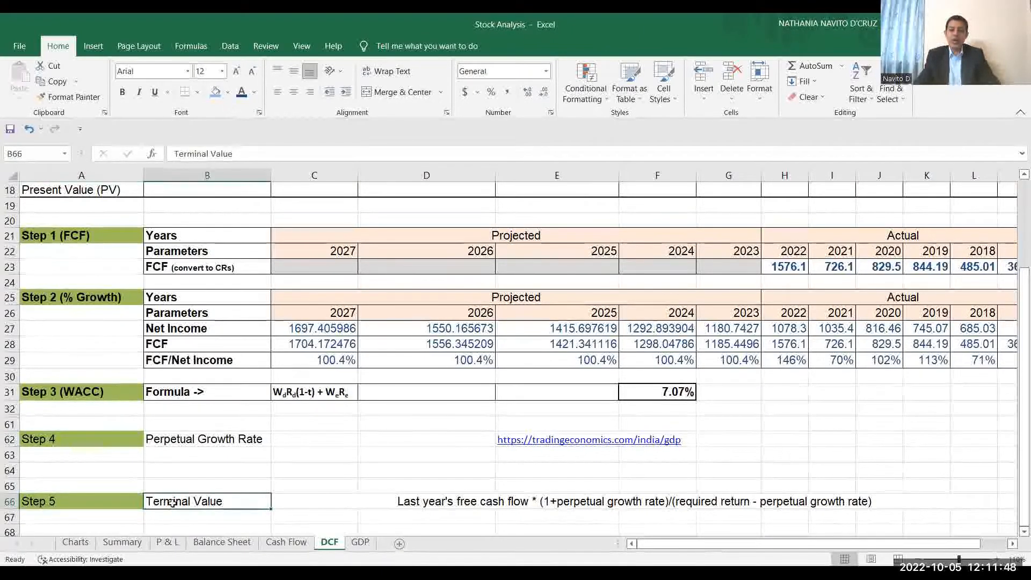
left_click(477, 503)
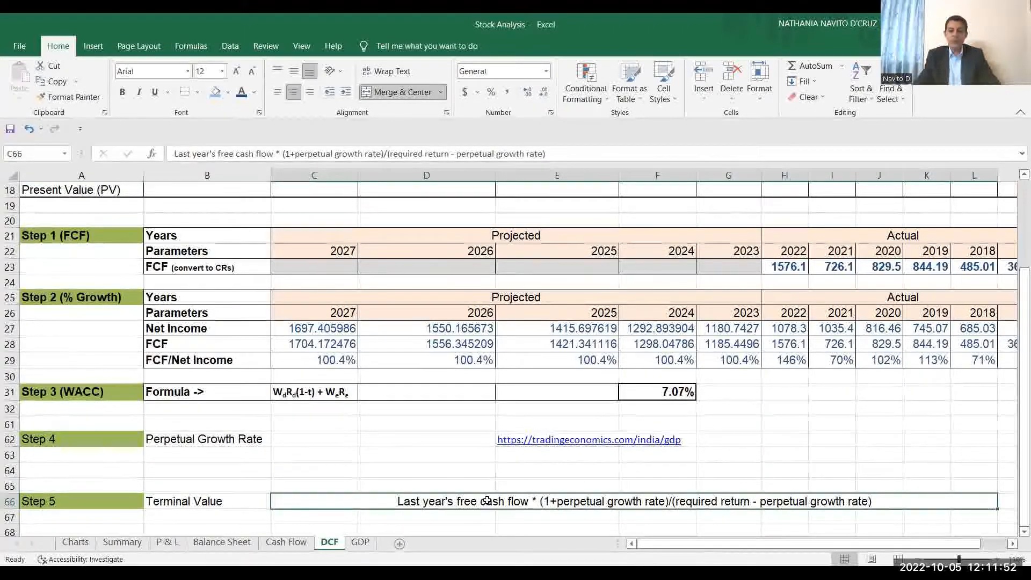
left_click(304, 345)
key("ctrl+b")
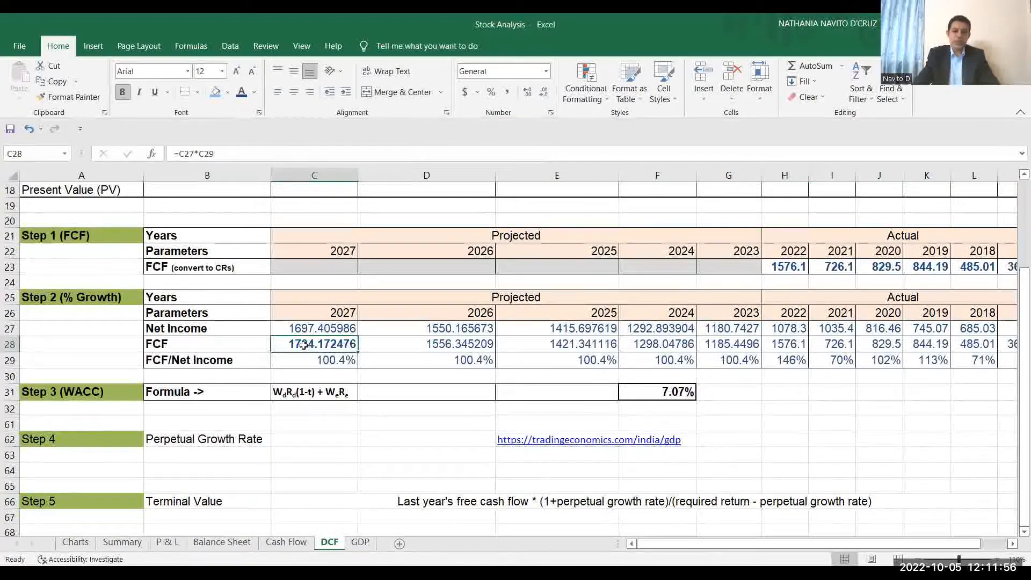
Check the Terminal Value formula in N66 against its written description and color the cell's value dark blue.
left_click(549, 504)
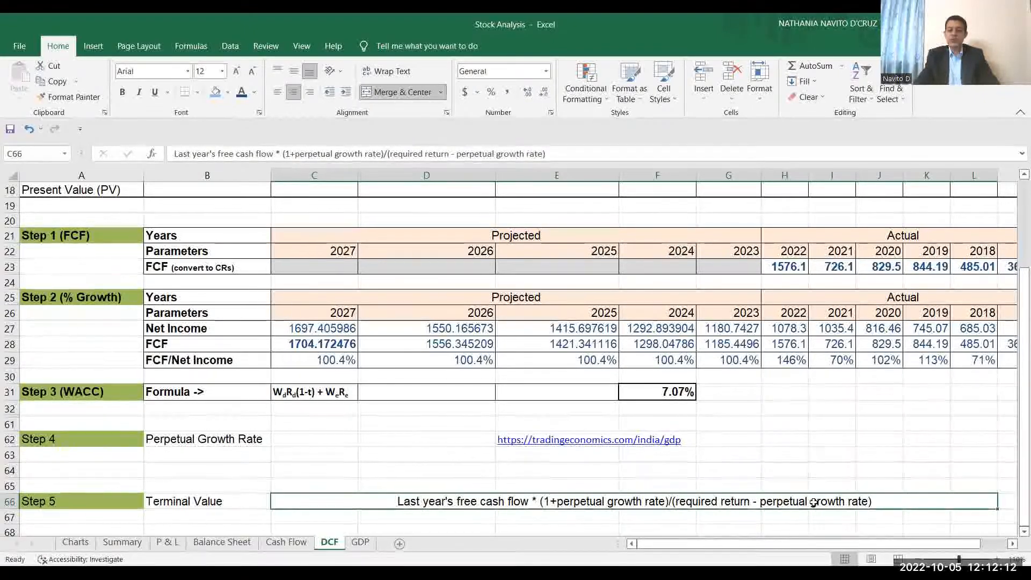
left_click(1013, 544)
double_click(956, 485)
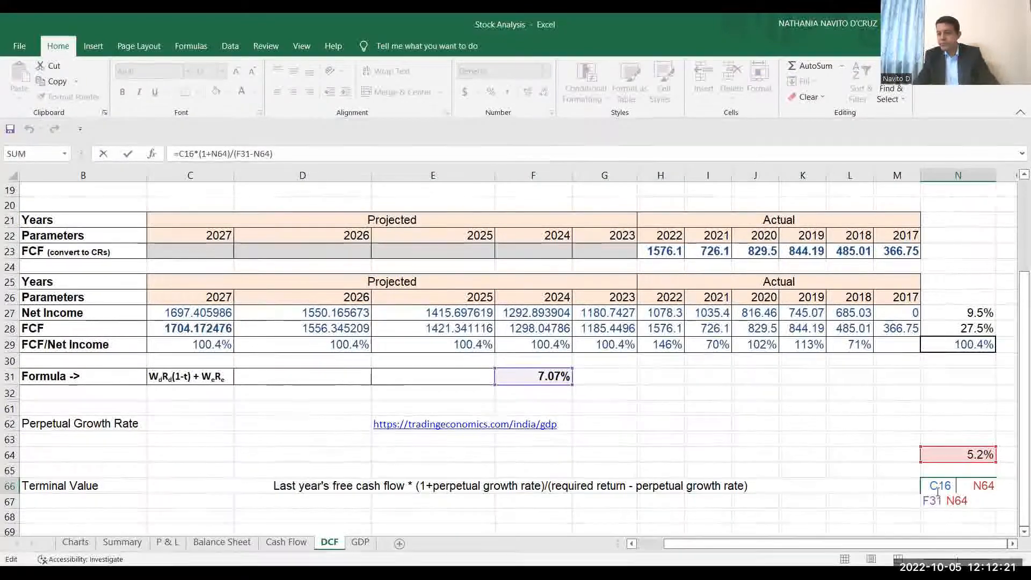
left_click_drag(973, 498, 919, 484)
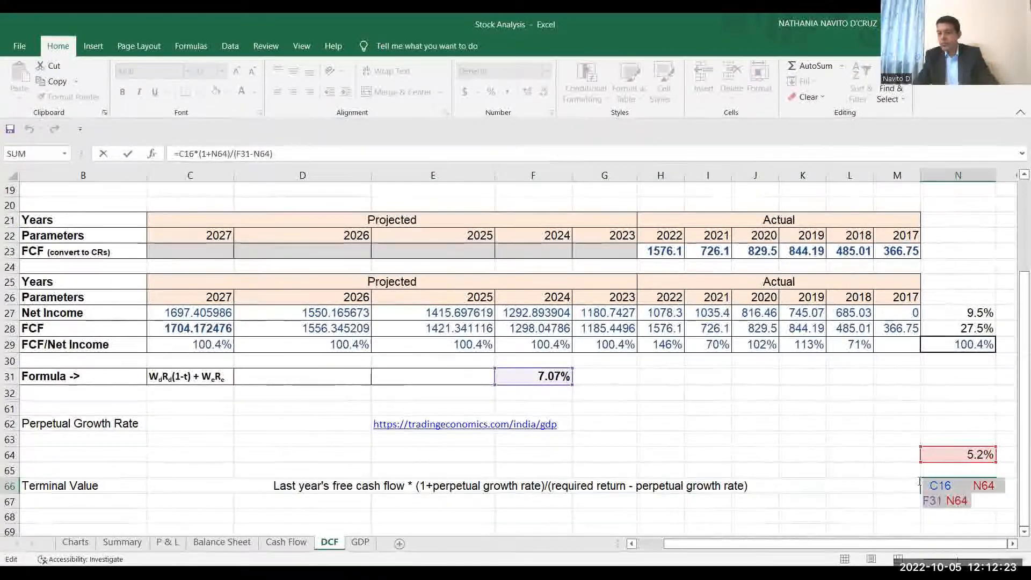
key("Escape")
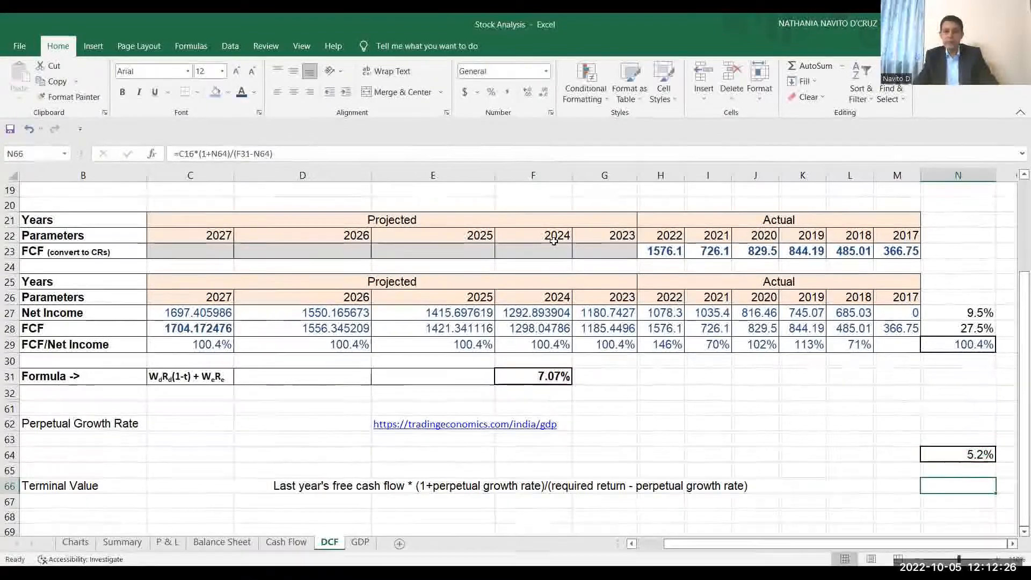
left_click(241, 98)
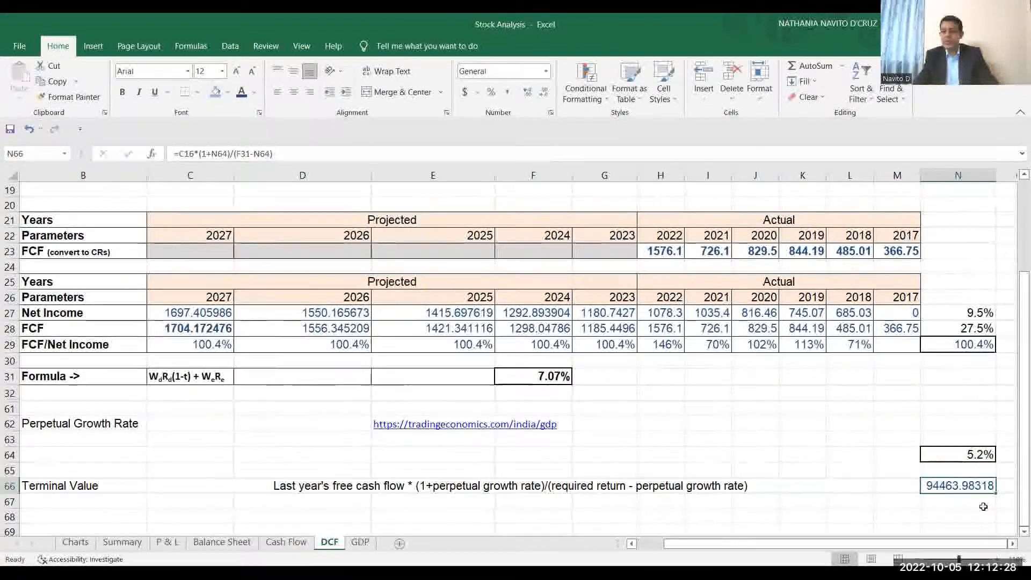
Enter the formula =C28*(1+N64)/(15%-N64) in N67, below the Terminal Value, using 15% as the required return.
left_click(956, 503)
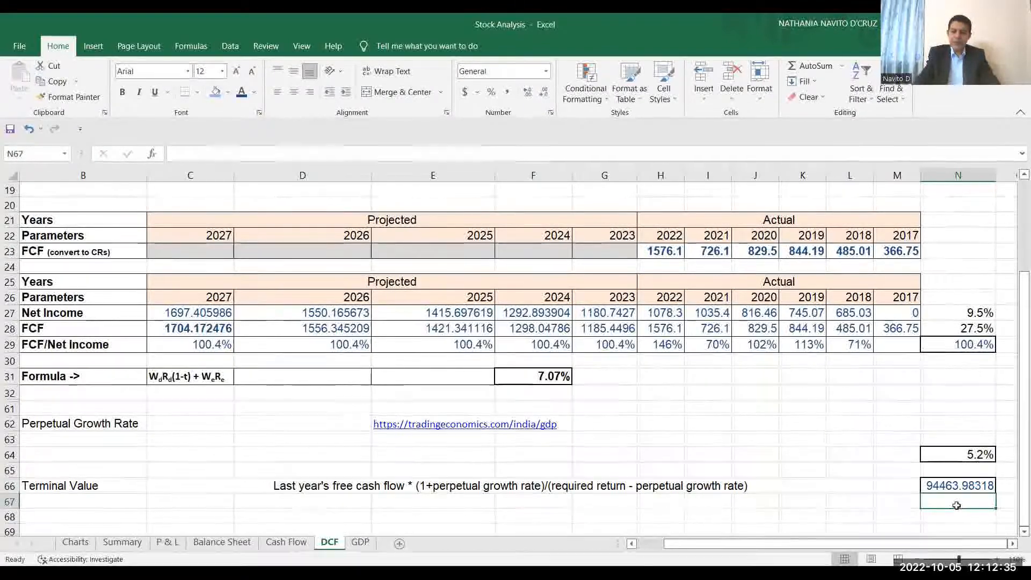
type("=")
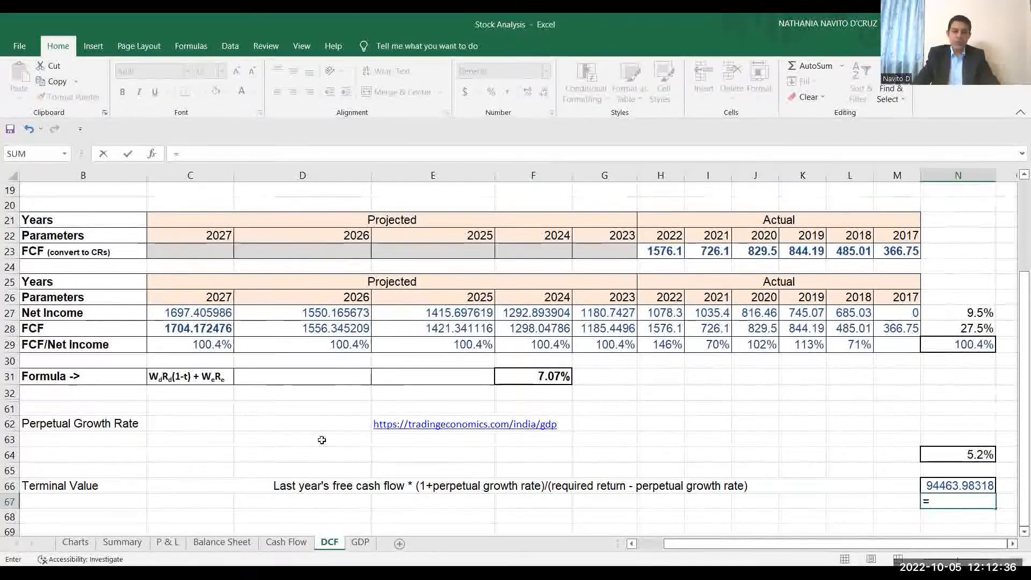
left_click(180, 329)
type("*")
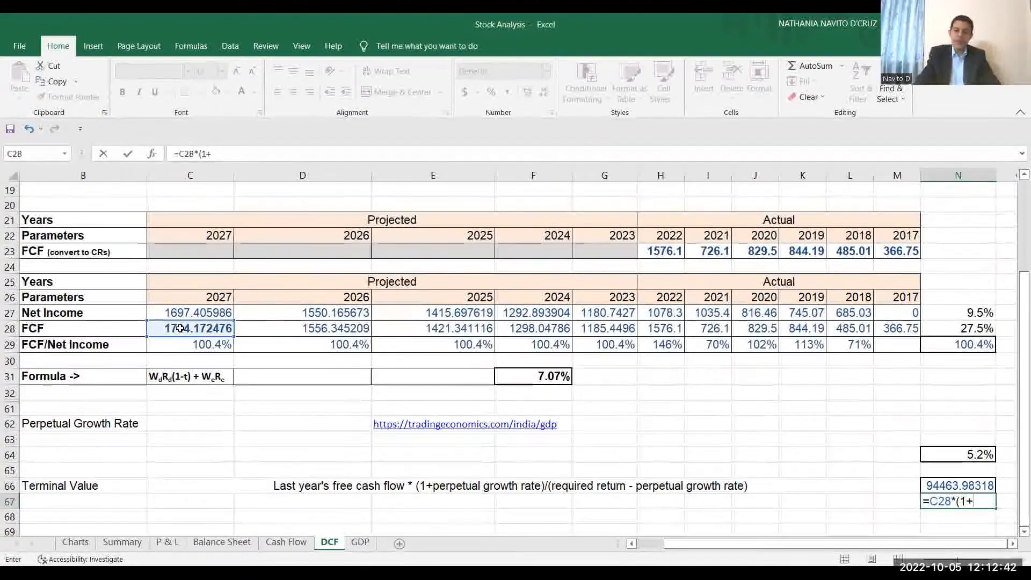
left_click(977, 454)
type(")/(")
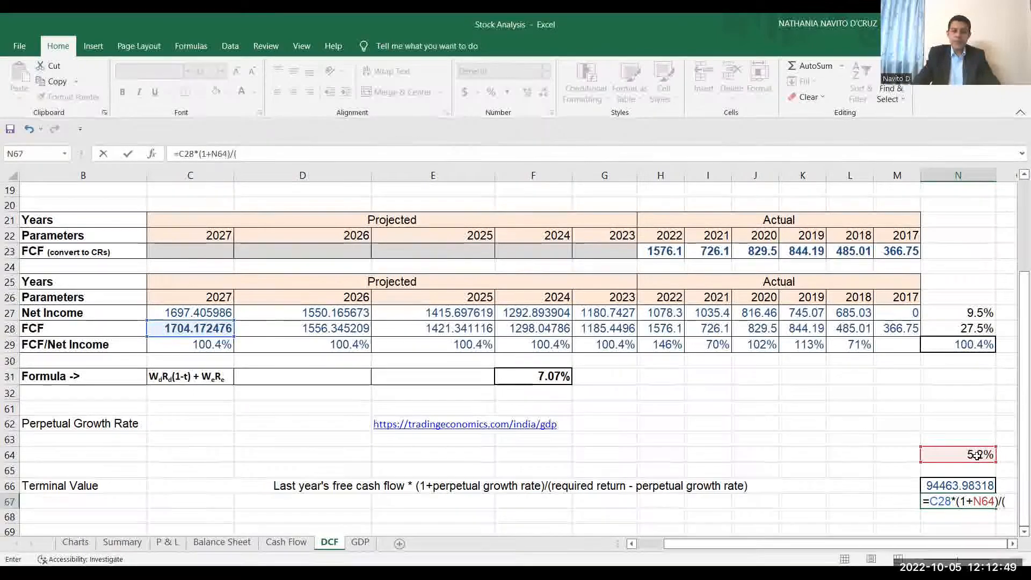
type("15%-")
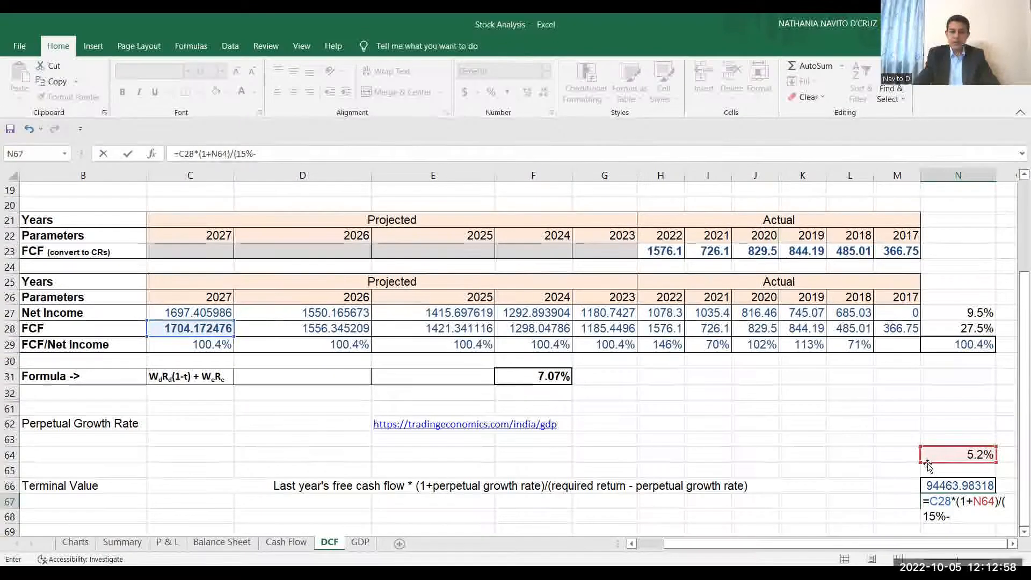
left_click(955, 454)
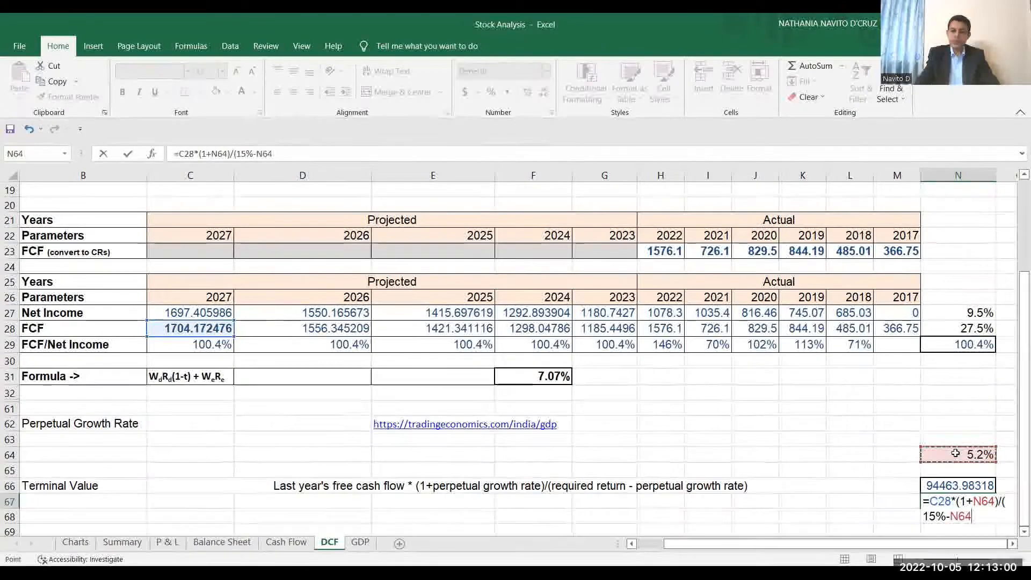
key("Return")
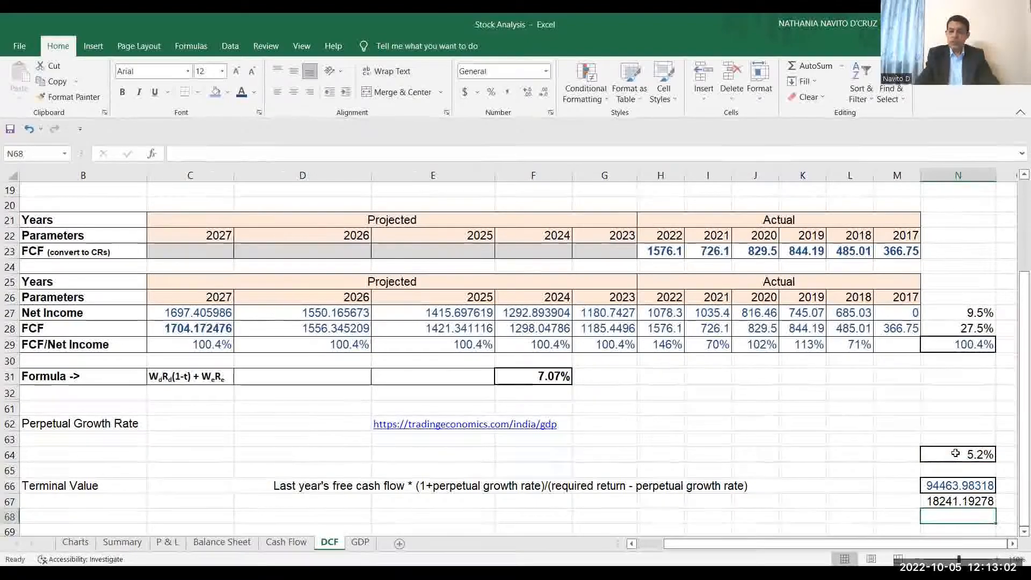
key("Up")
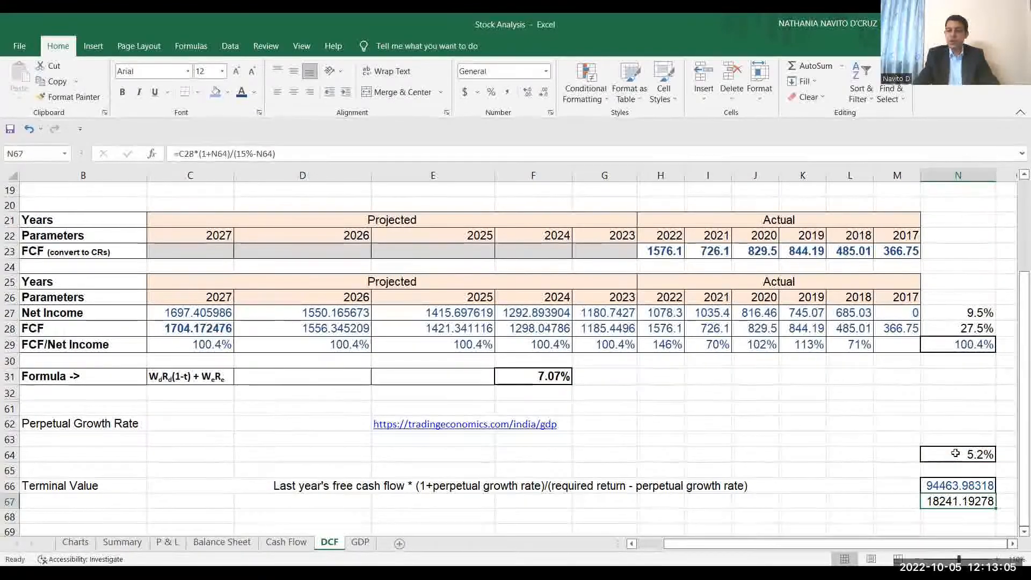
Compare the Terminal Value and WACC formulas, and change the required return in N67's formula to 7.07%.
left_click(942, 486)
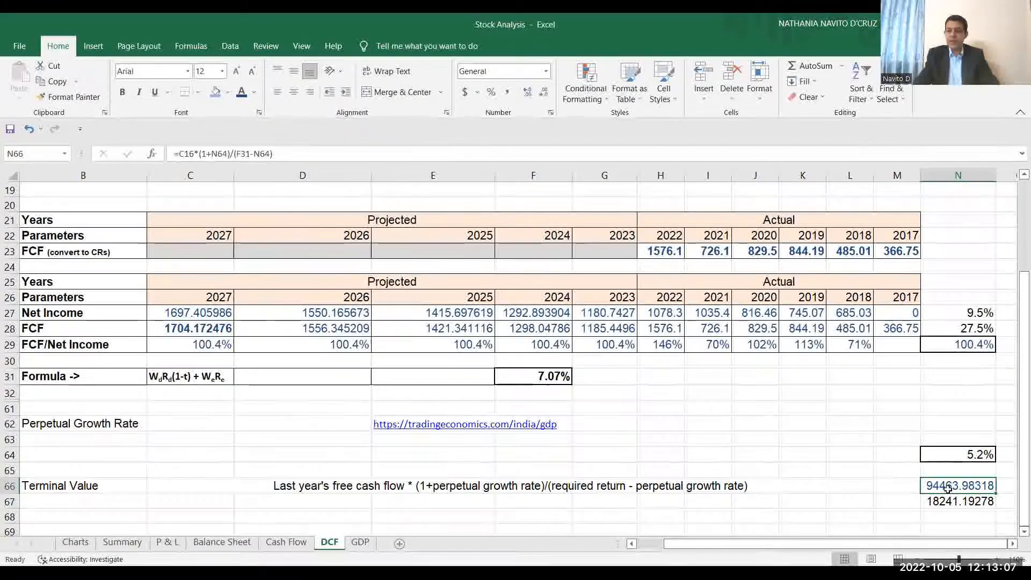
left_click(553, 378)
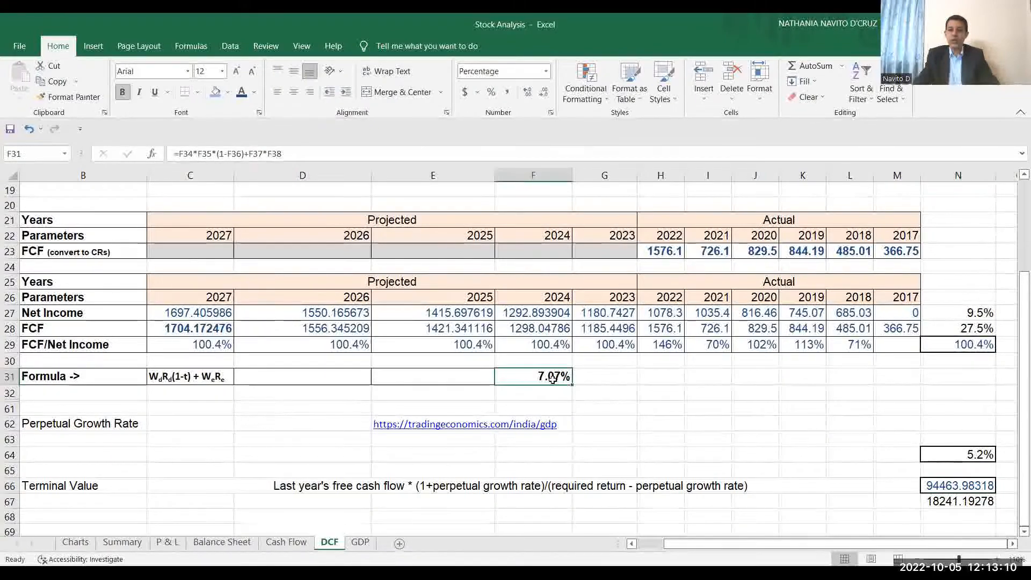
double_click(964, 503)
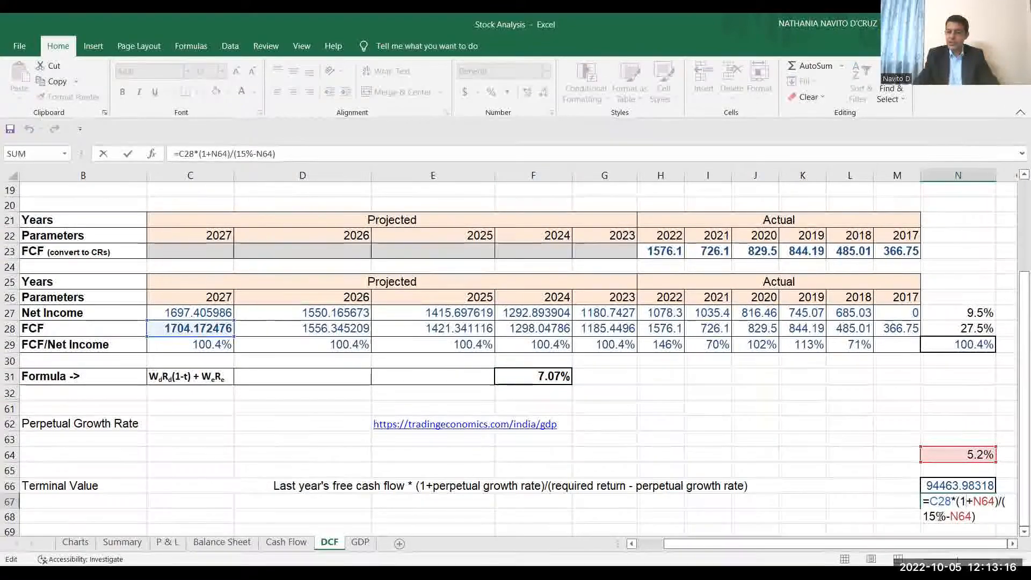
left_click(934, 516)
key("BackSpace")
key("BackSpace")
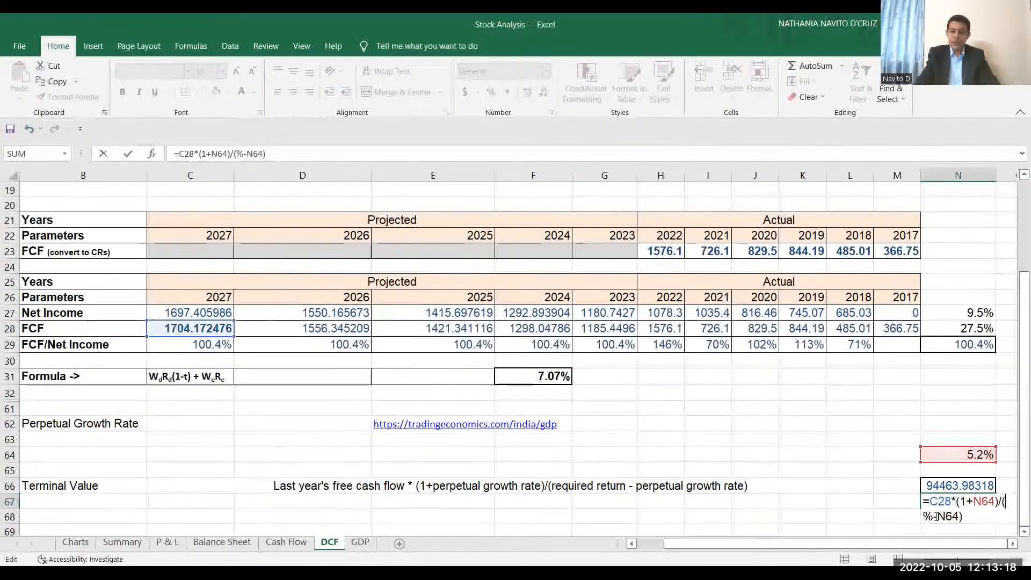
type("7.07")
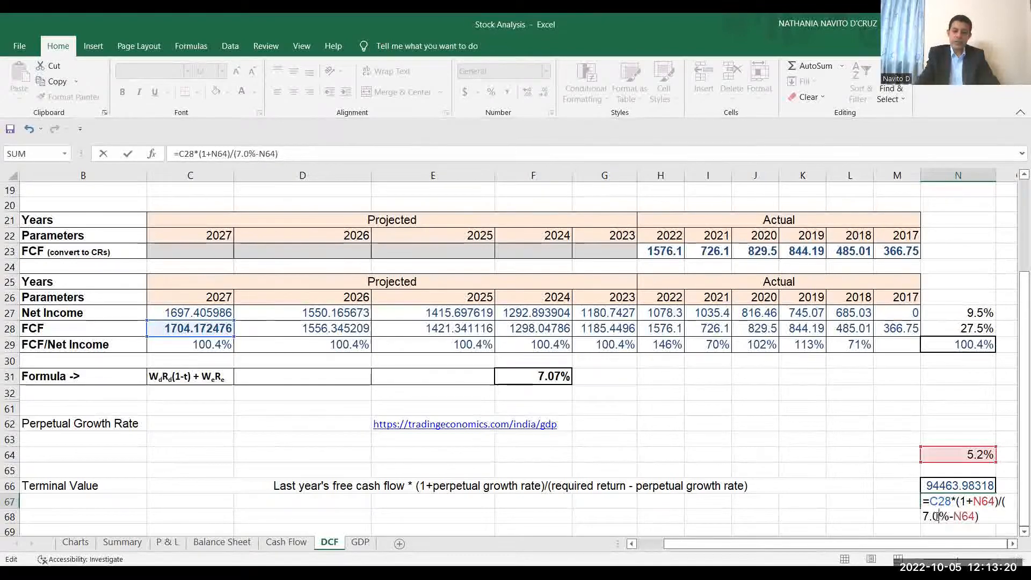
key("Return")
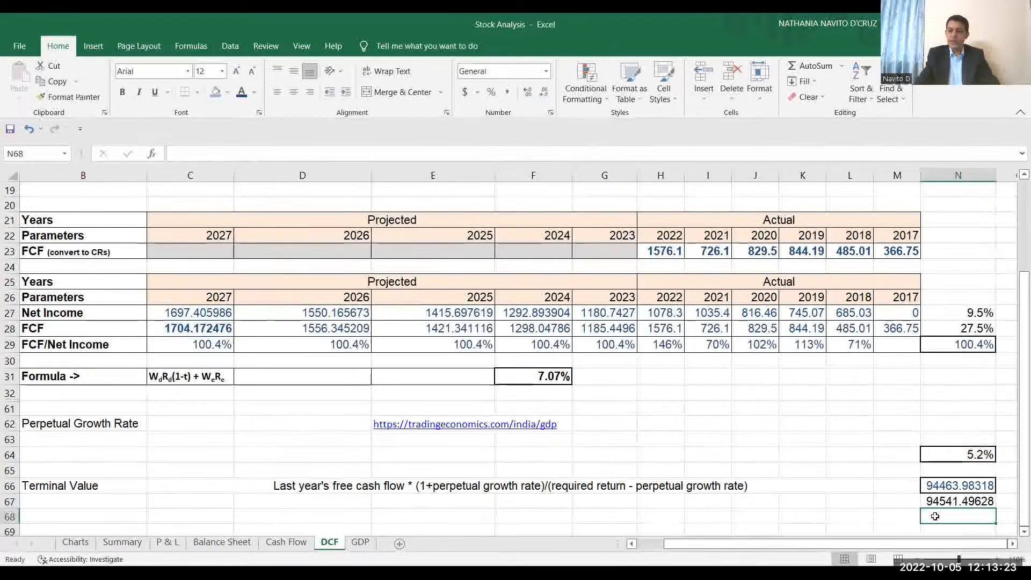
key("Up")
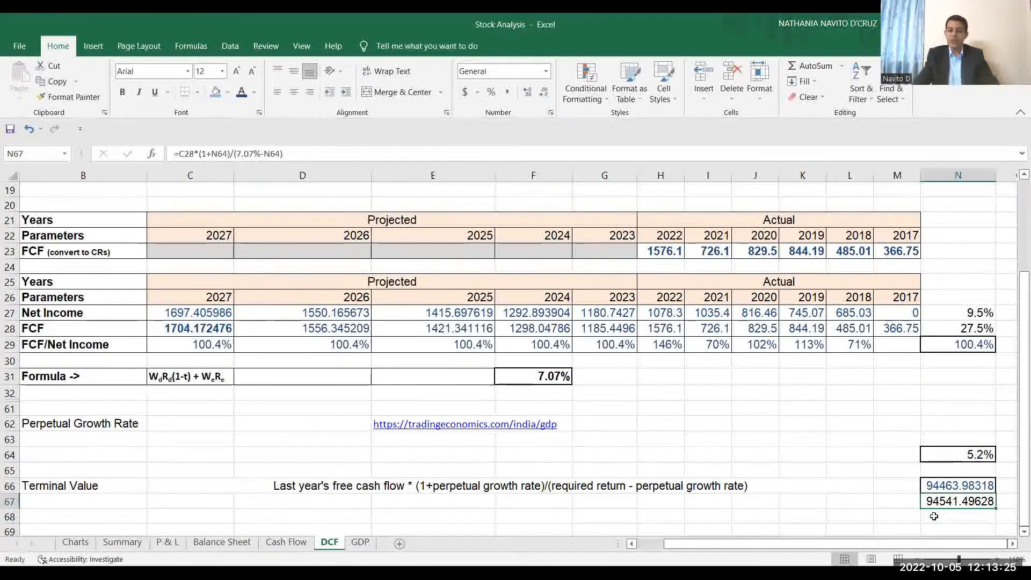
Replace the required return in N67's formula with a reference to the WACC cell F31.
double_click(943, 501)
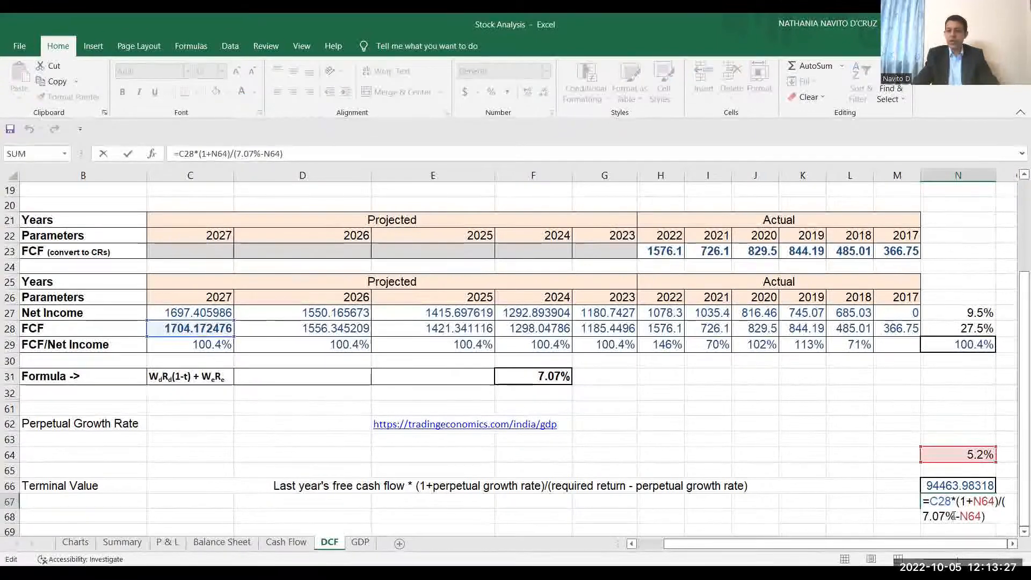
key("BackSpace")
key("BackSpace")
key("BackSpace")
key("BackSpace")
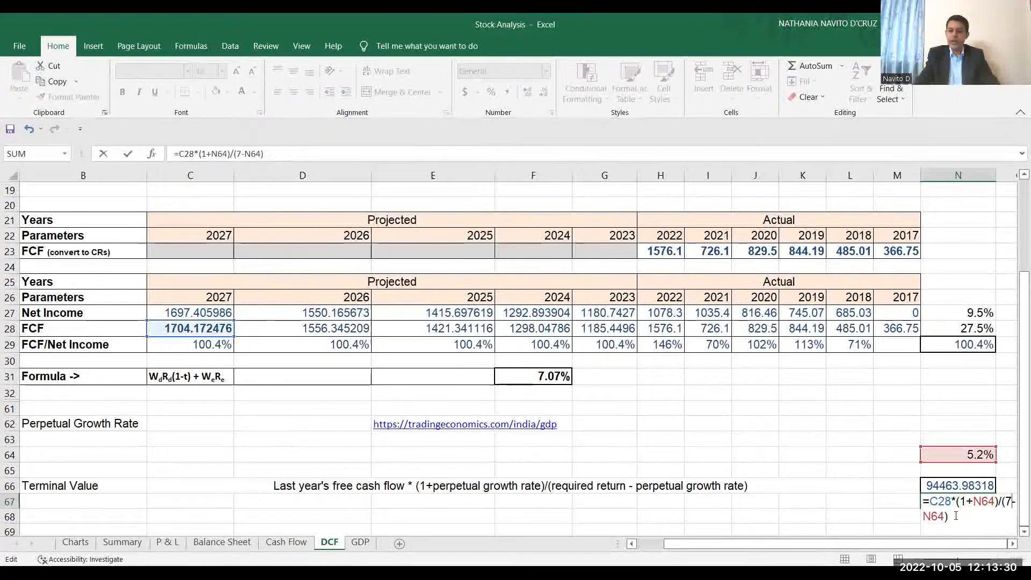
left_click(556, 378)
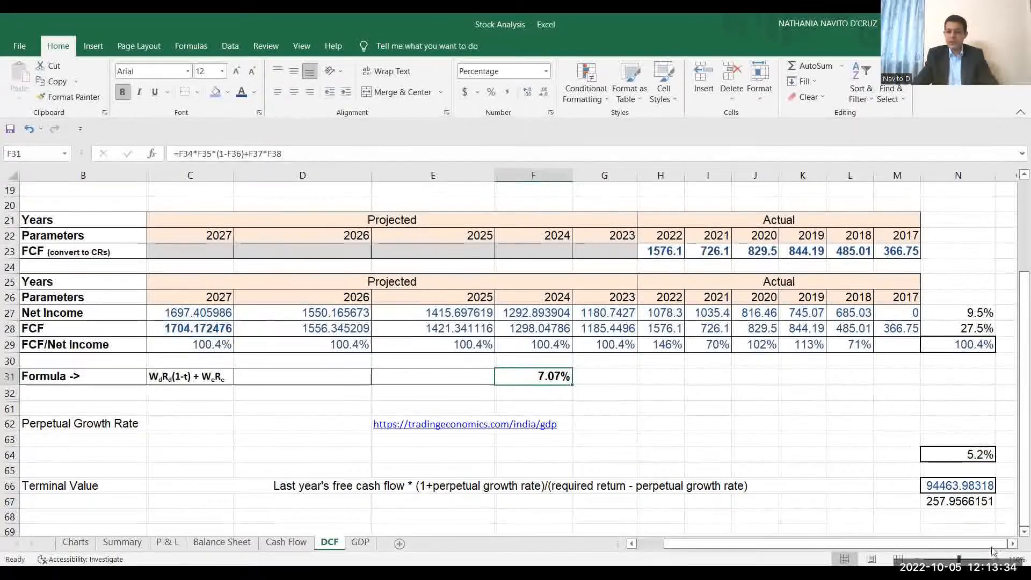
double_click(960, 501)
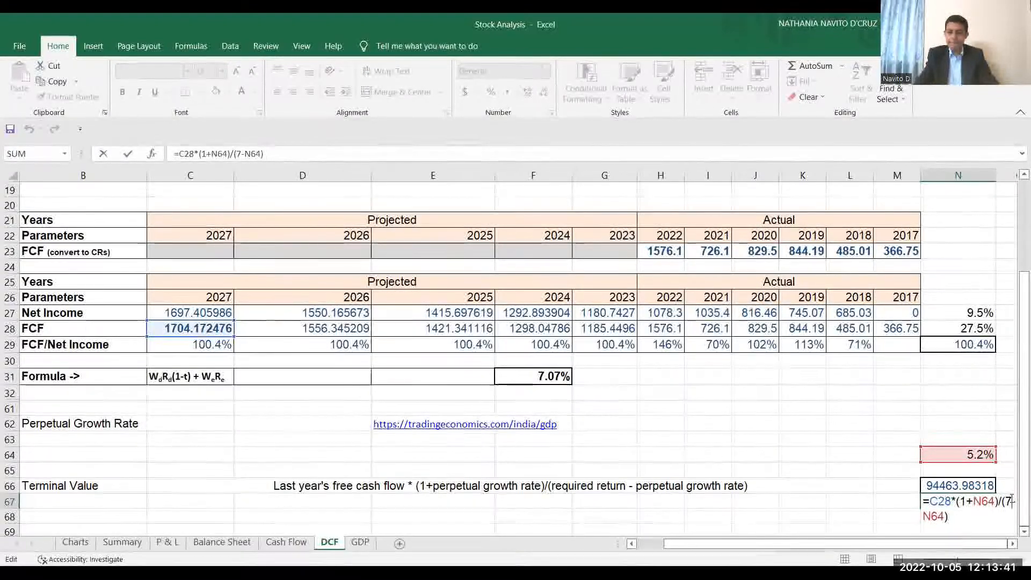
key("BackSpace")
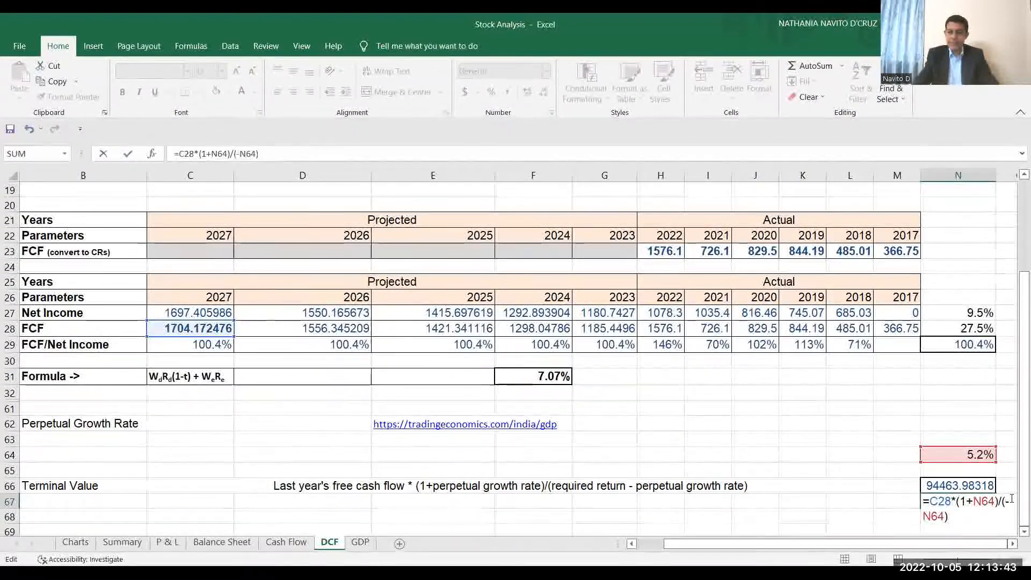
left_click(542, 378)
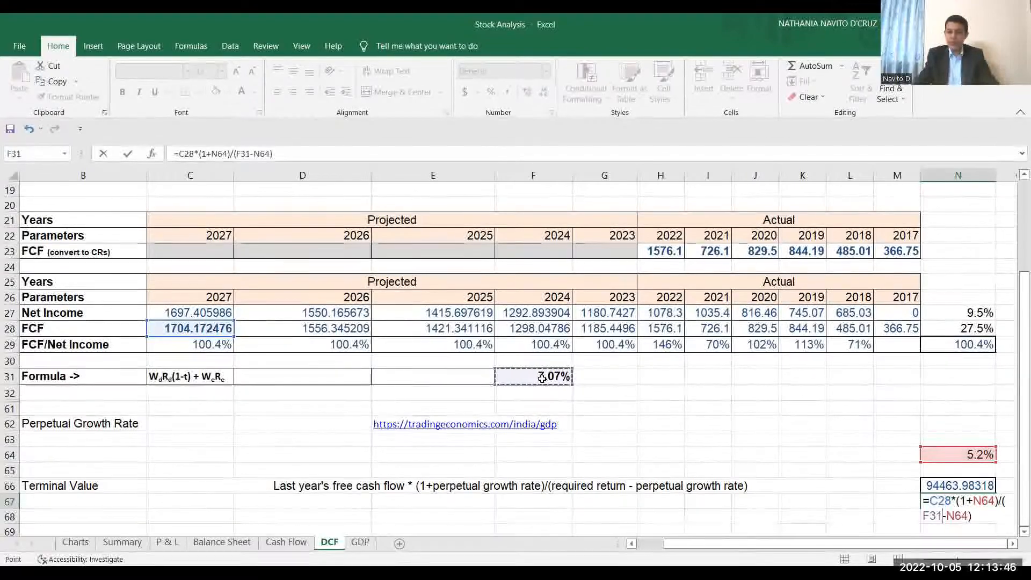
key("Return")
key("Up")
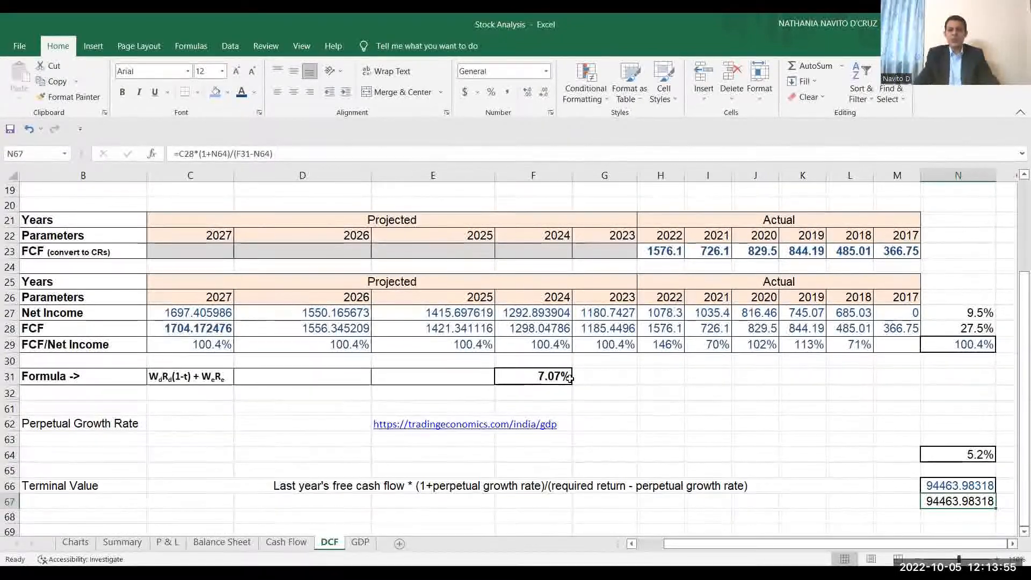
Color the DCF Model's terminal Free Cash Flow value in B16 dark blue.
left_click(1021, 395)
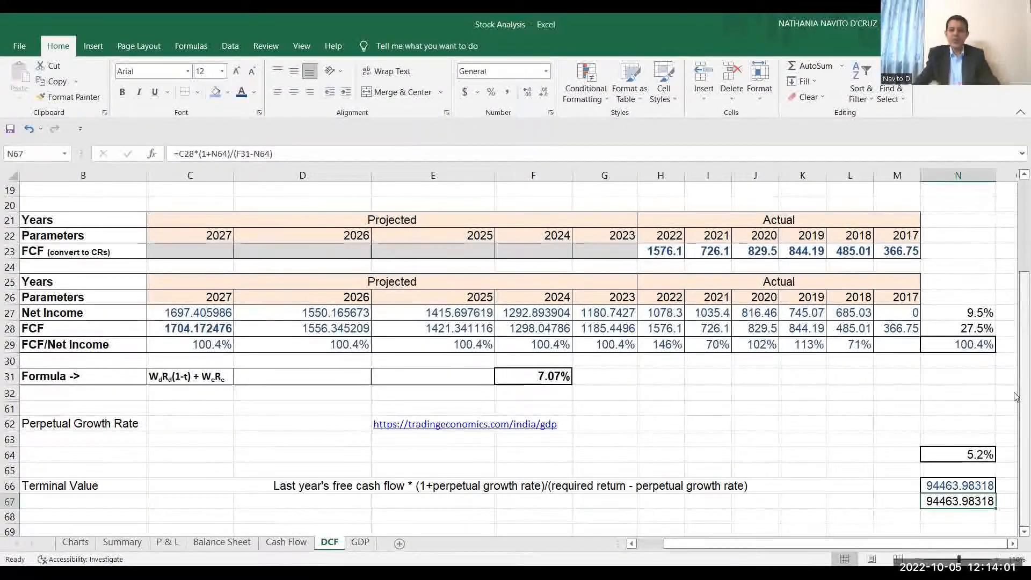
left_click_drag(1015, 396, 1015, 328)
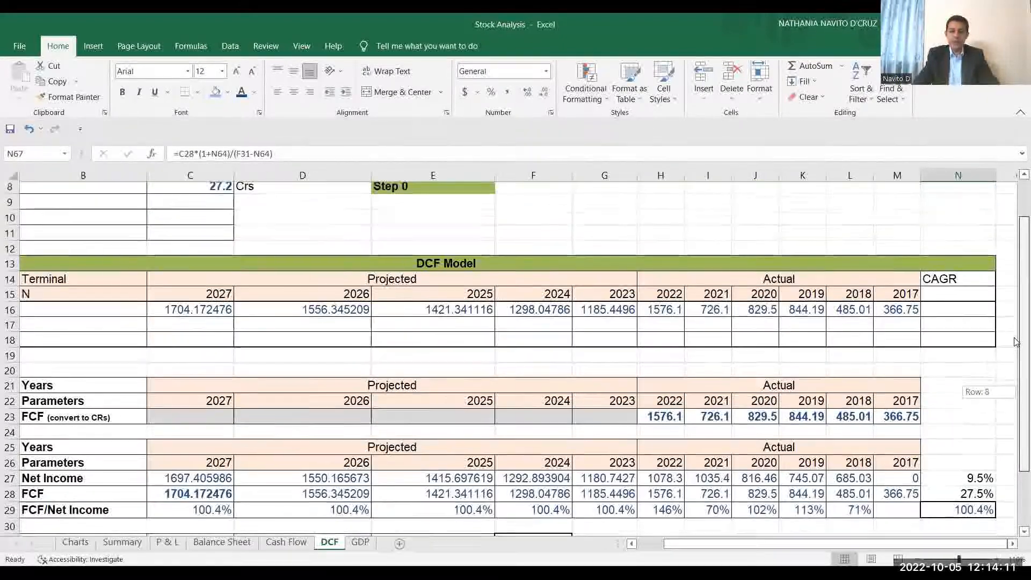
left_click(647, 548)
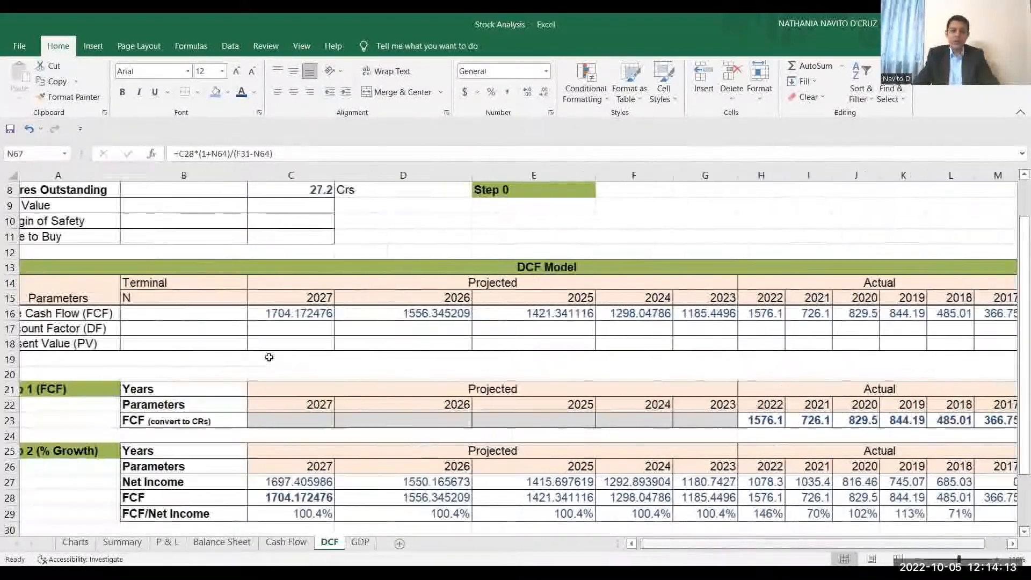
left_click(231, 314)
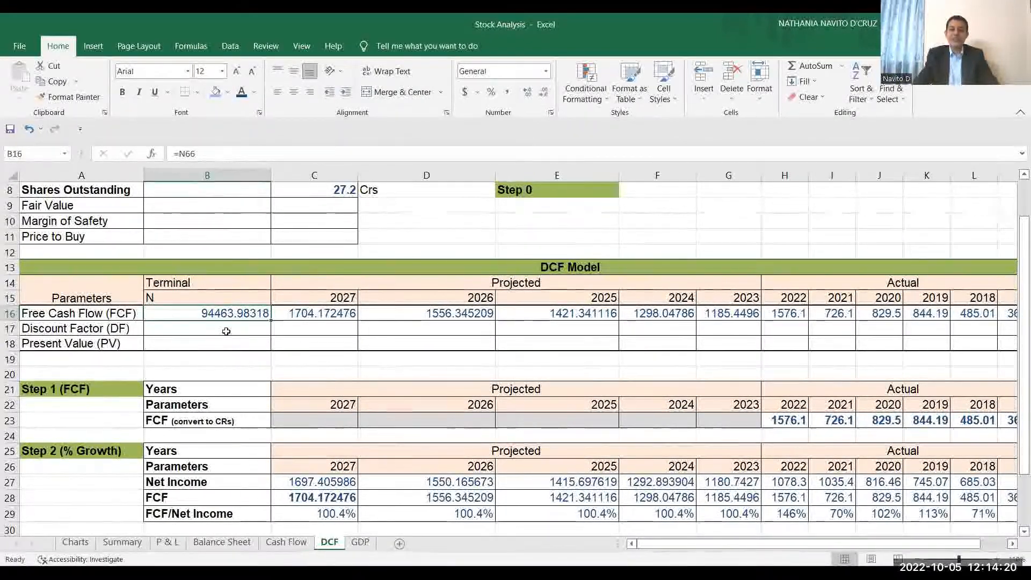
Check the 2023 Discount Factor formula in G17 and color the Required Growth value it references in C4 dark blue.
left_click(717, 329)
type("=(1+C4)^1")
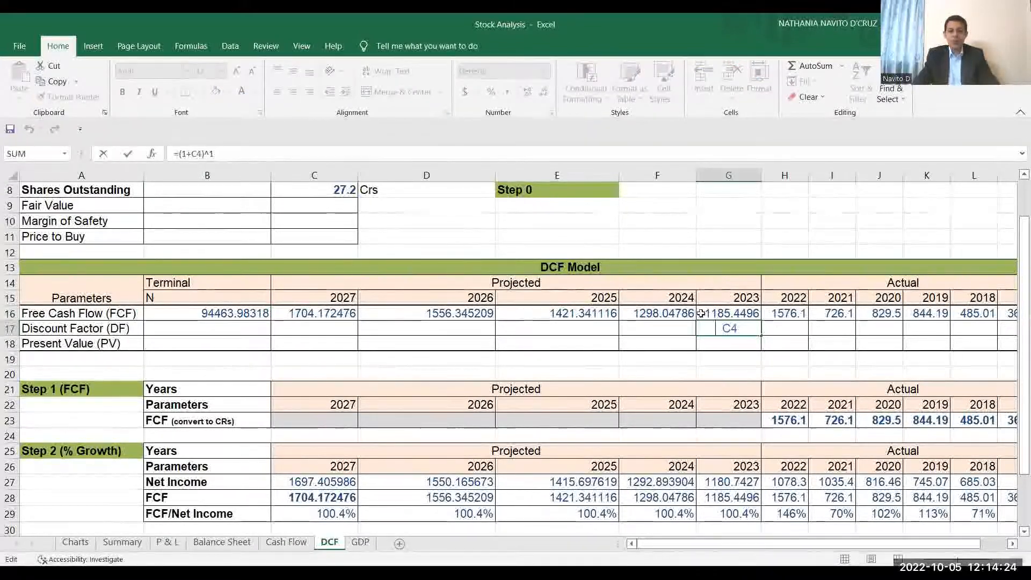
left_click_drag(216, 154, 172, 153)
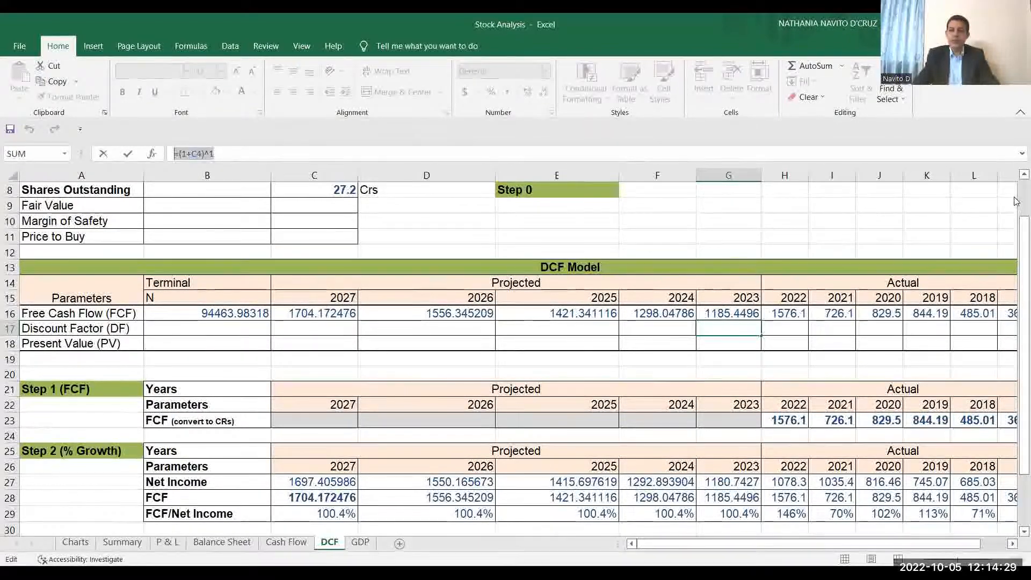
scroll(1016, 183, "up", 1)
scroll(1016, 183, "up", 3)
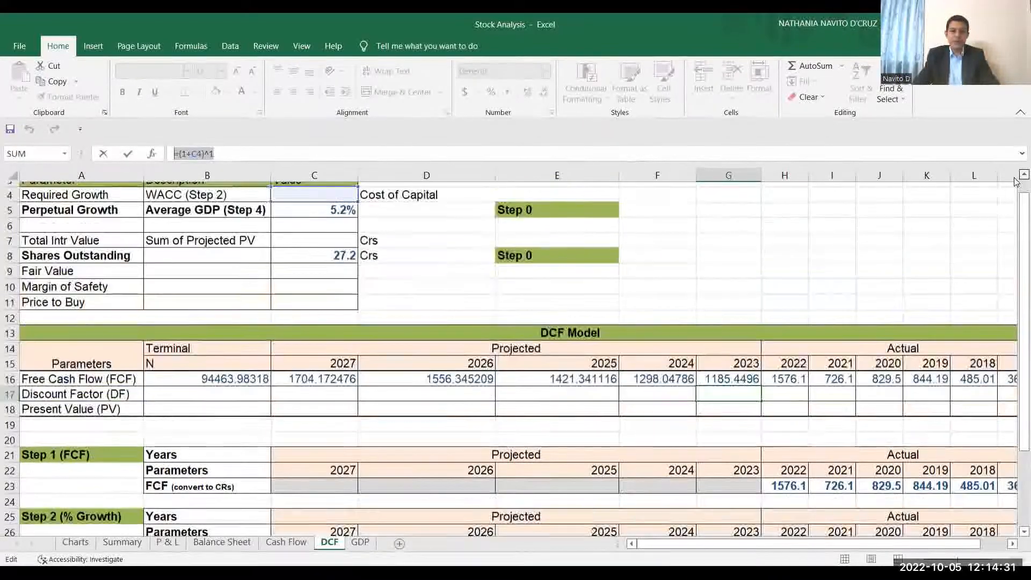
key("Escape")
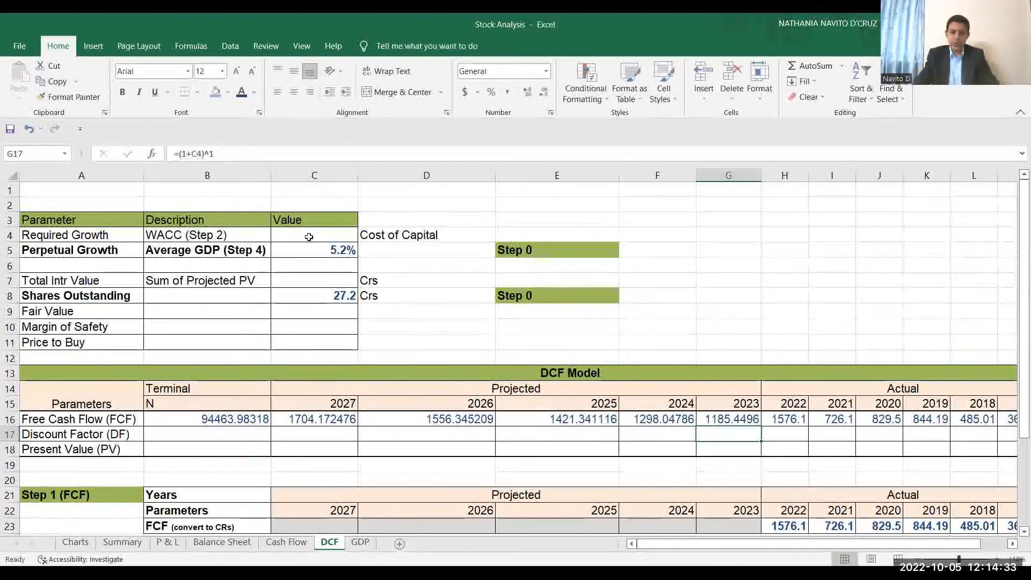
left_click(306, 234)
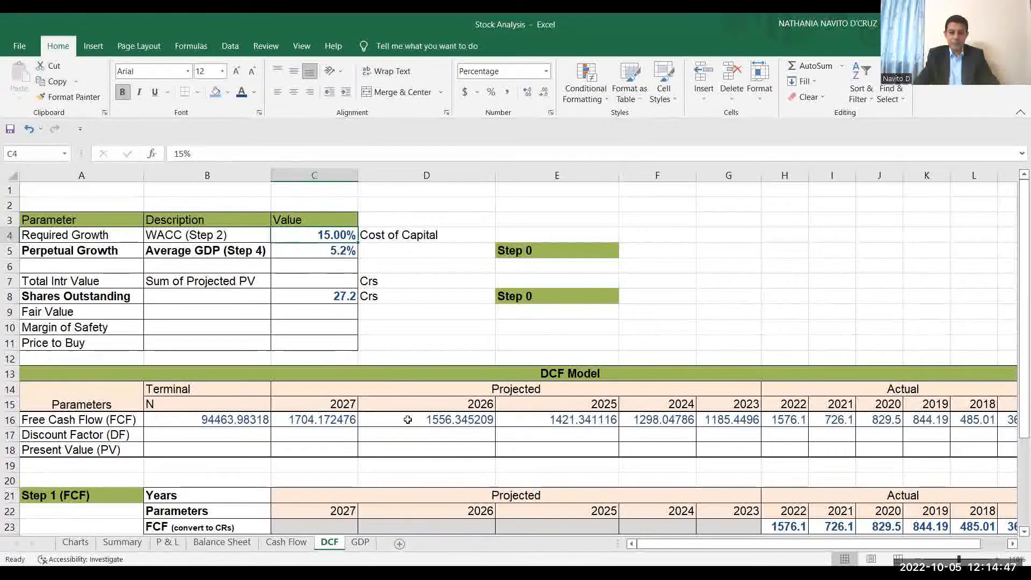
left_click(215, 436)
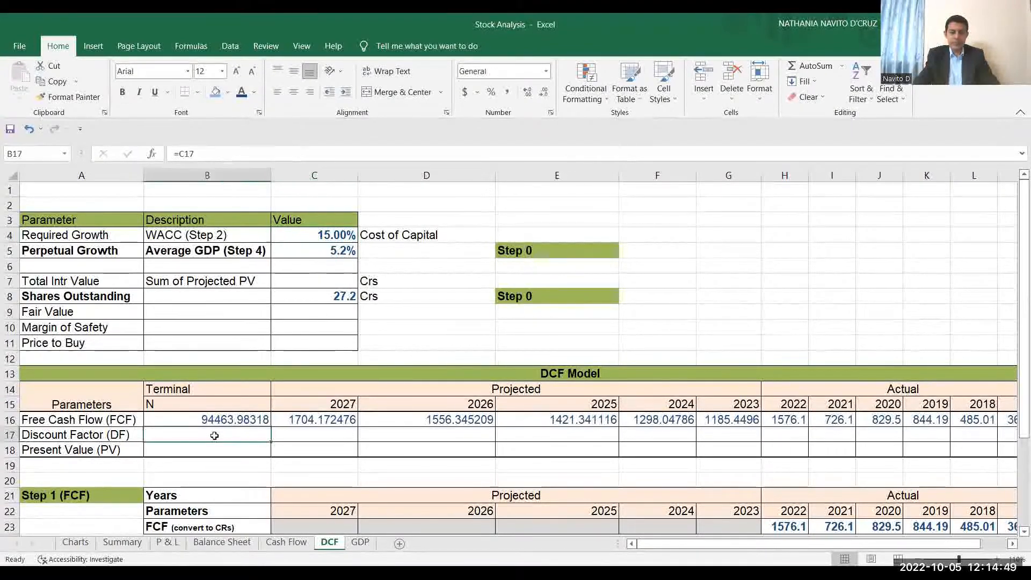
left_click(330, 238)
type("=")
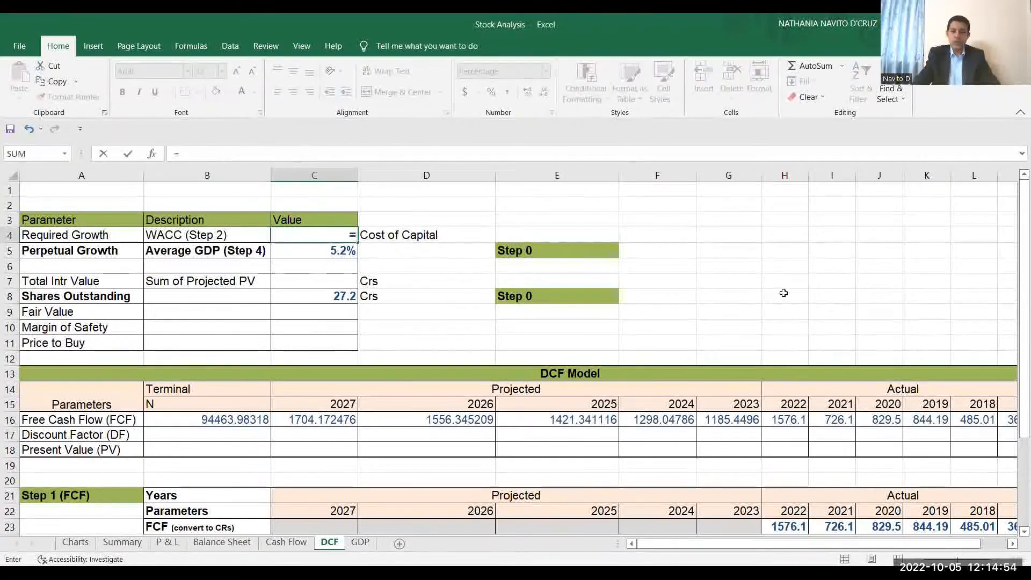
key("Escape")
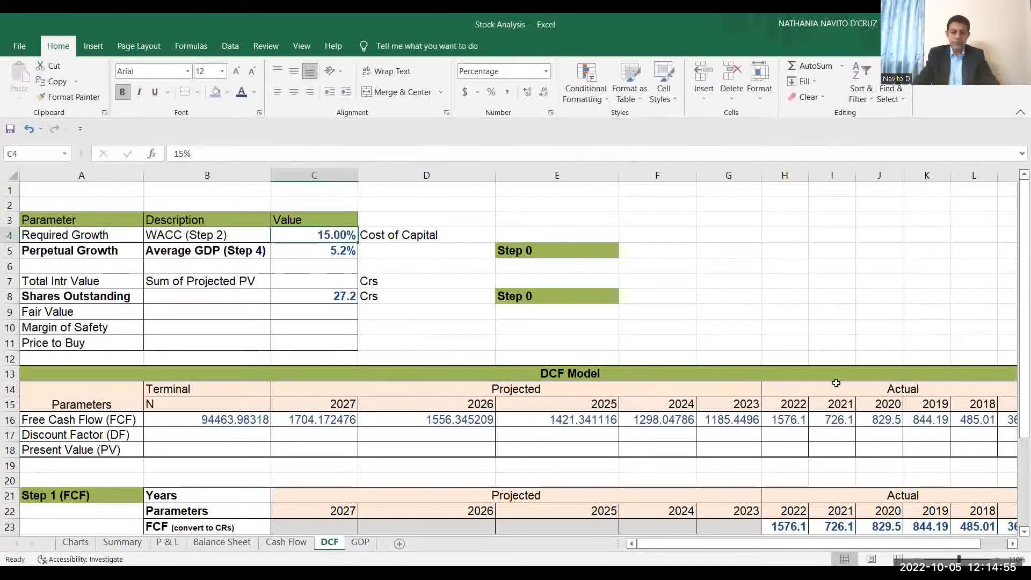
left_click(205, 438)
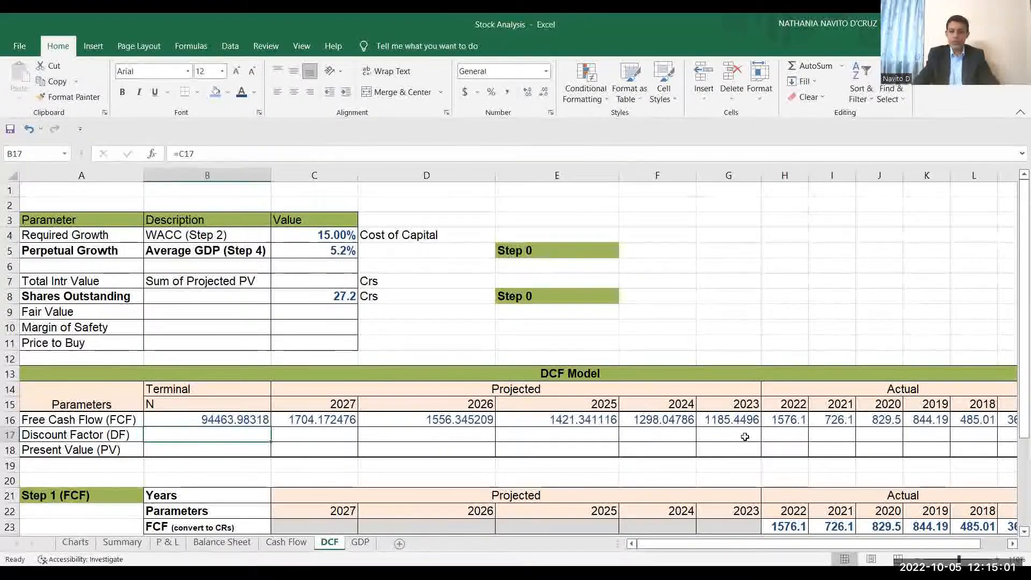
Color the Discount Factor row B17:G17 dark blue and check its formulas for 2023, 2024, 2025 and the terminal column.
left_click_drag(739, 436, 218, 436)
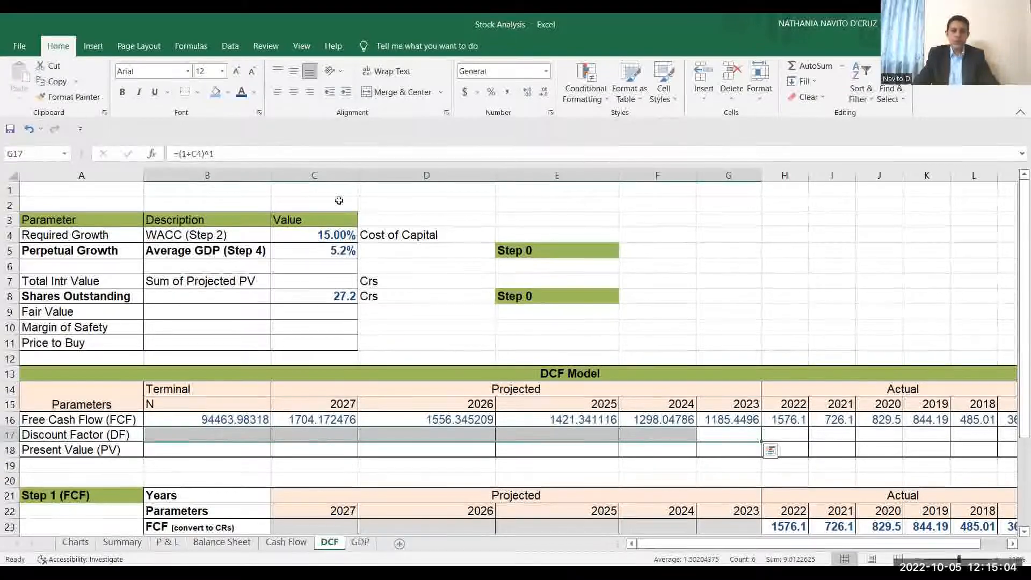
left_click(241, 94)
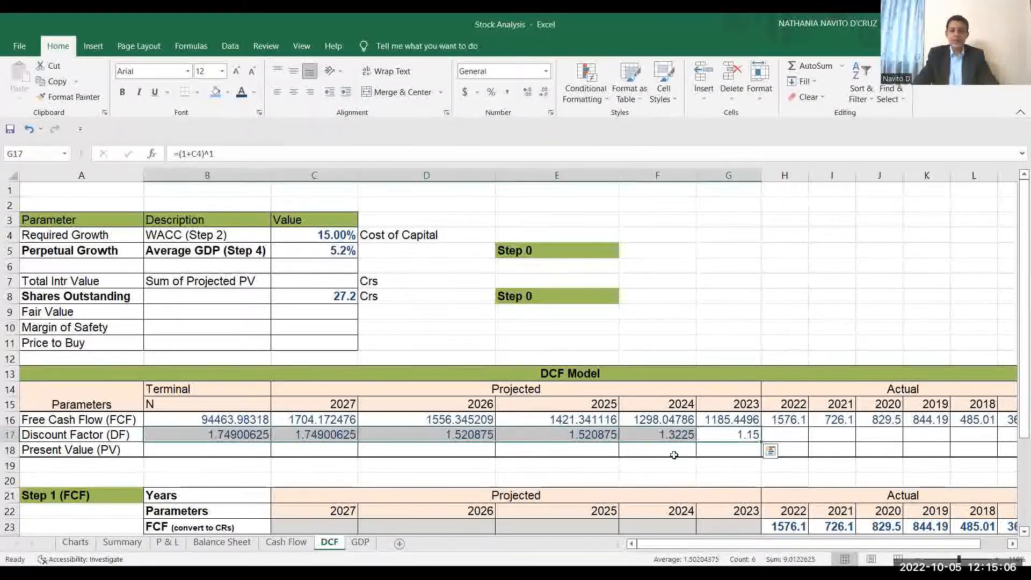
double_click(722, 436)
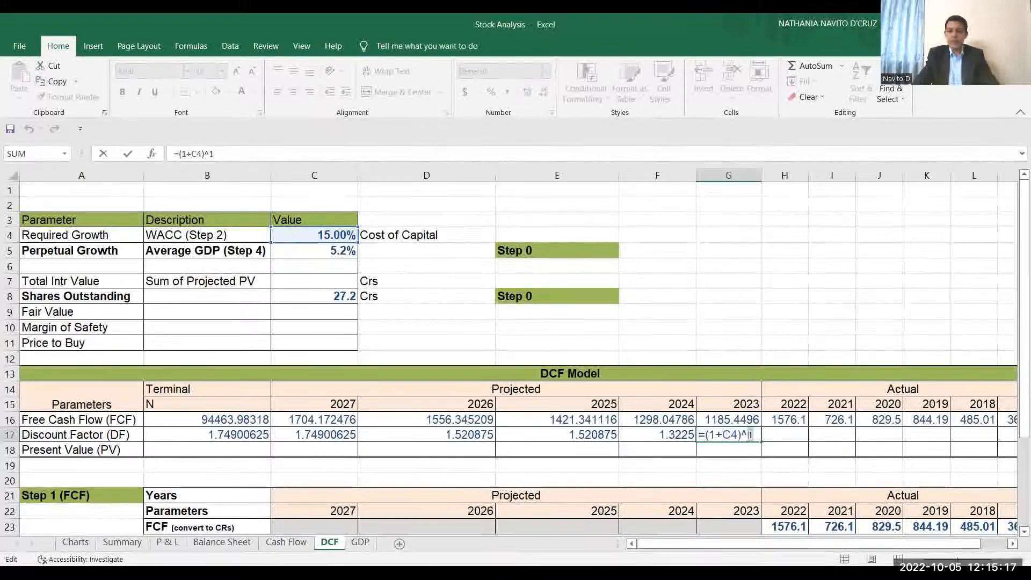
key("Return")
double_click(652, 436)
key("Return")
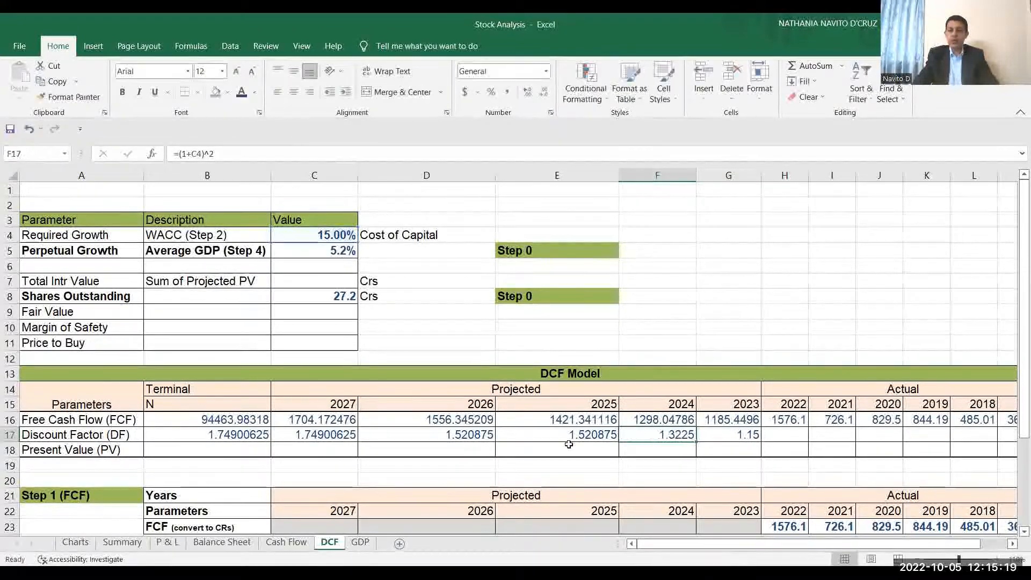
left_click(563, 441)
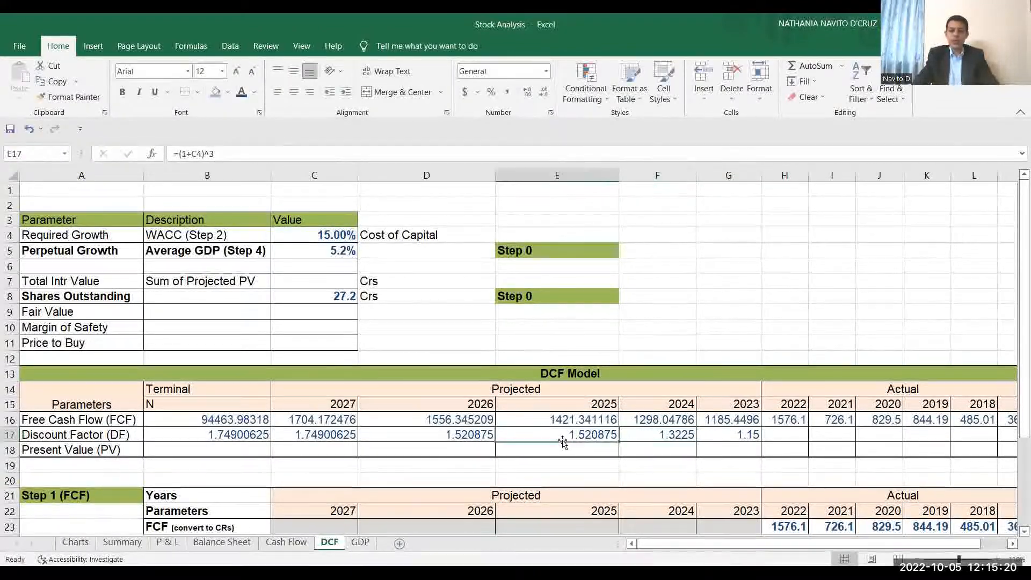
left_click(251, 437)
type("=C17")
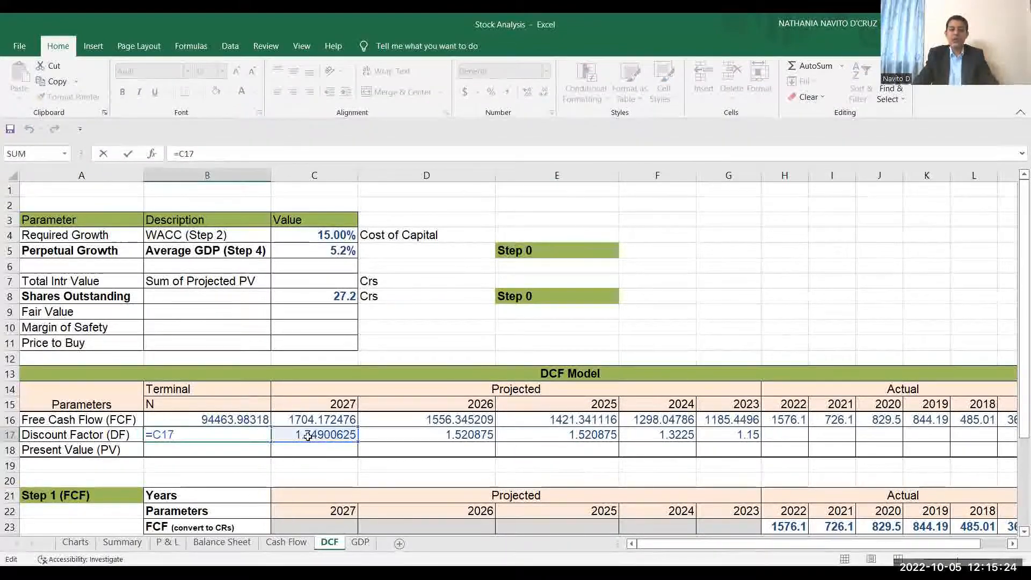
key("ctrl+Return")
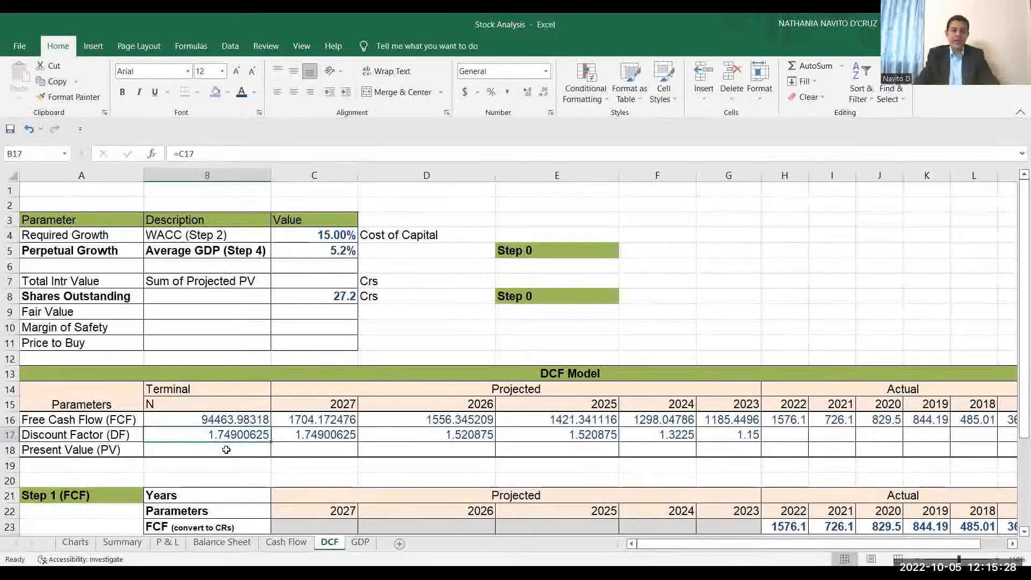
Color the Present Value row B18:G18 and the Total Intr Value in C7 dark blue, checking C7's SUM formula.
left_click_drag(226, 450, 704, 454)
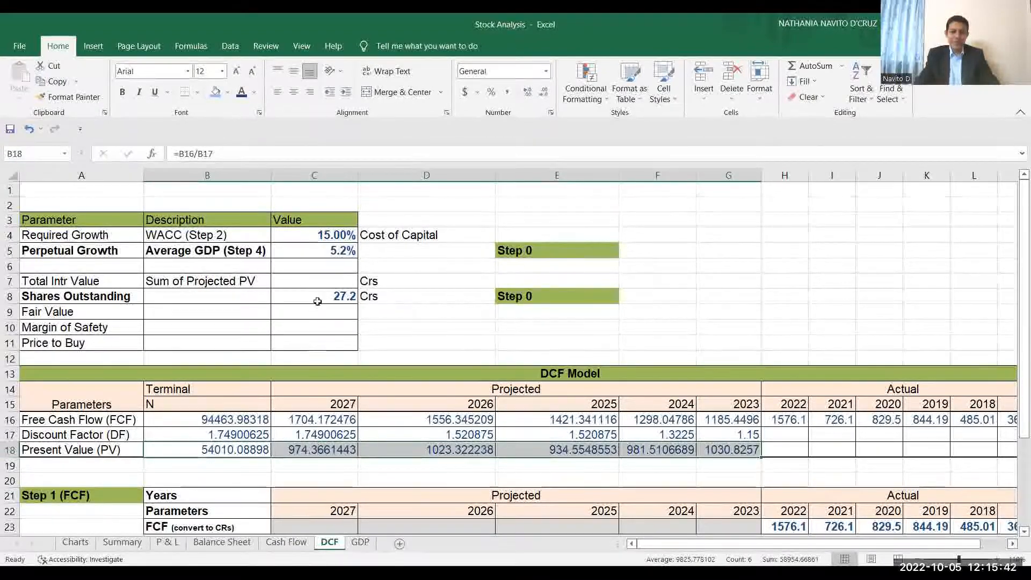
left_click(317, 281)
left_click(242, 92)
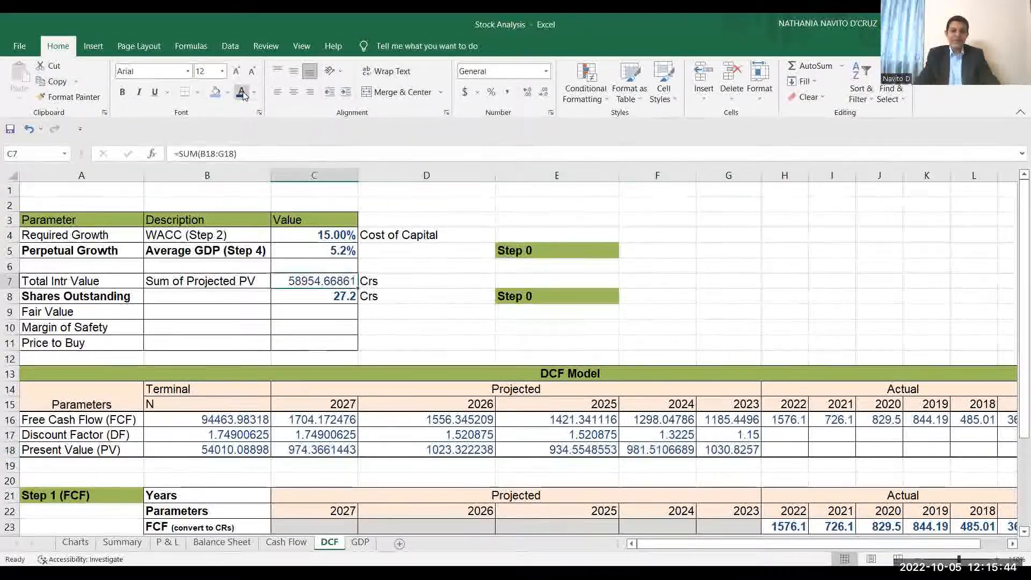
double_click(330, 282)
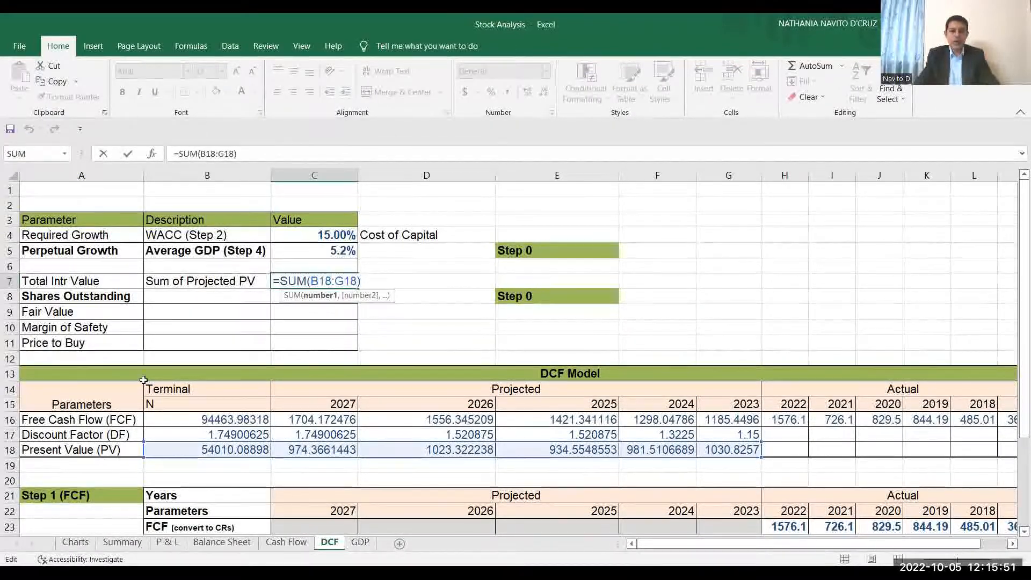
key("Return")
left_click(309, 284)
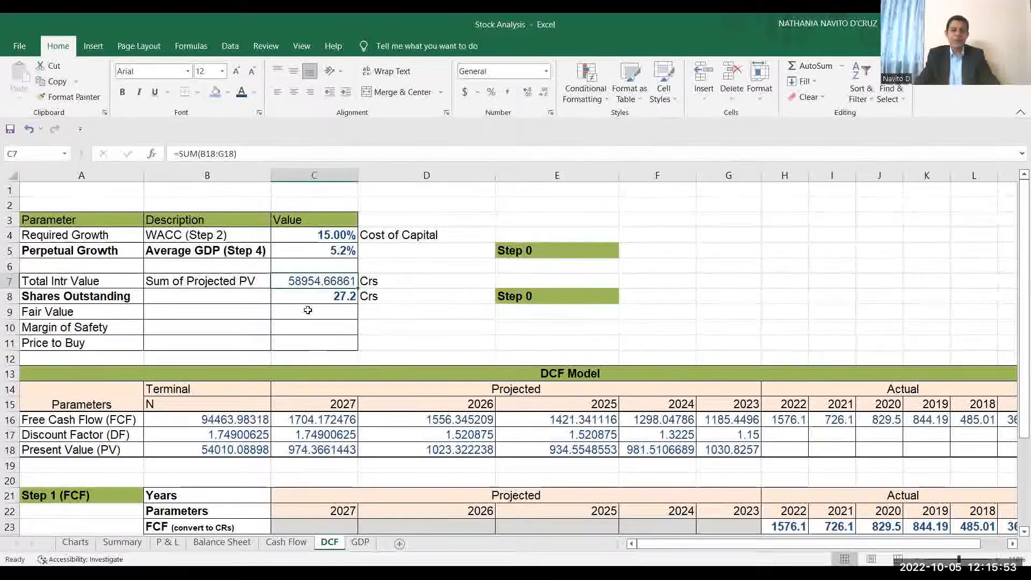
Color the Fair Value, Margin of Safety and Price to Buy values in C9:C11 dark blue.
left_click(308, 312)
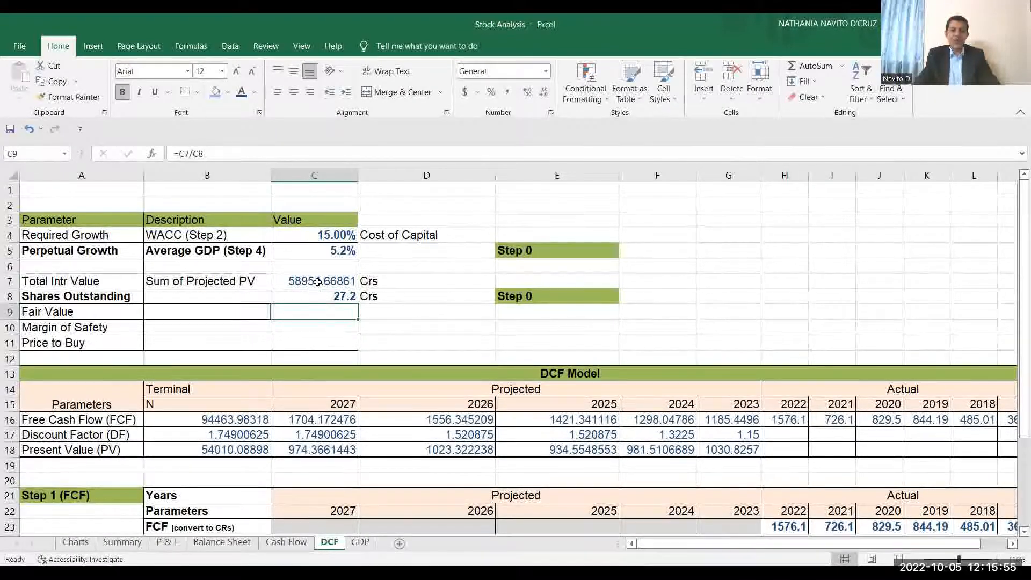
left_click(242, 92)
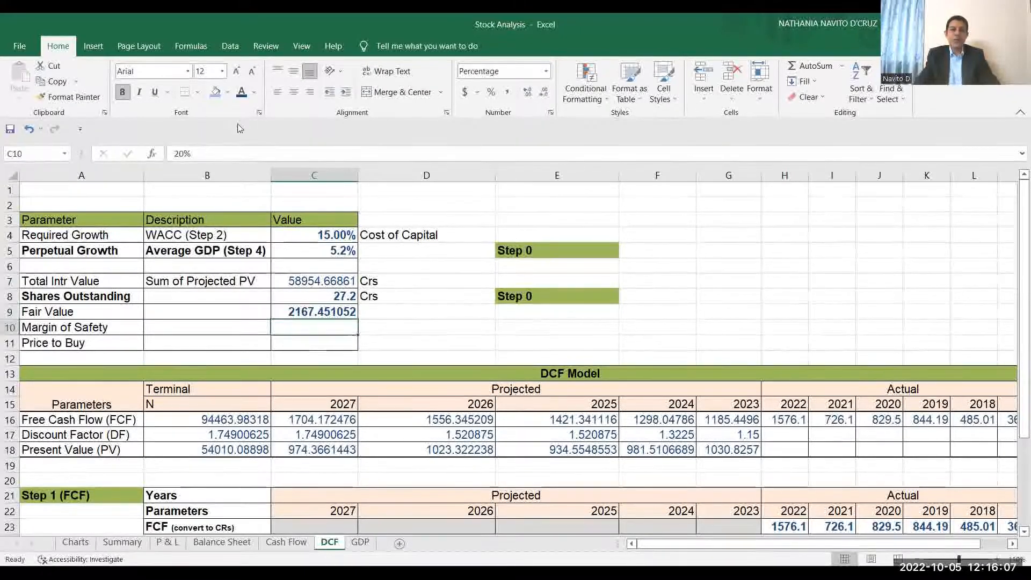
left_click(242, 94)
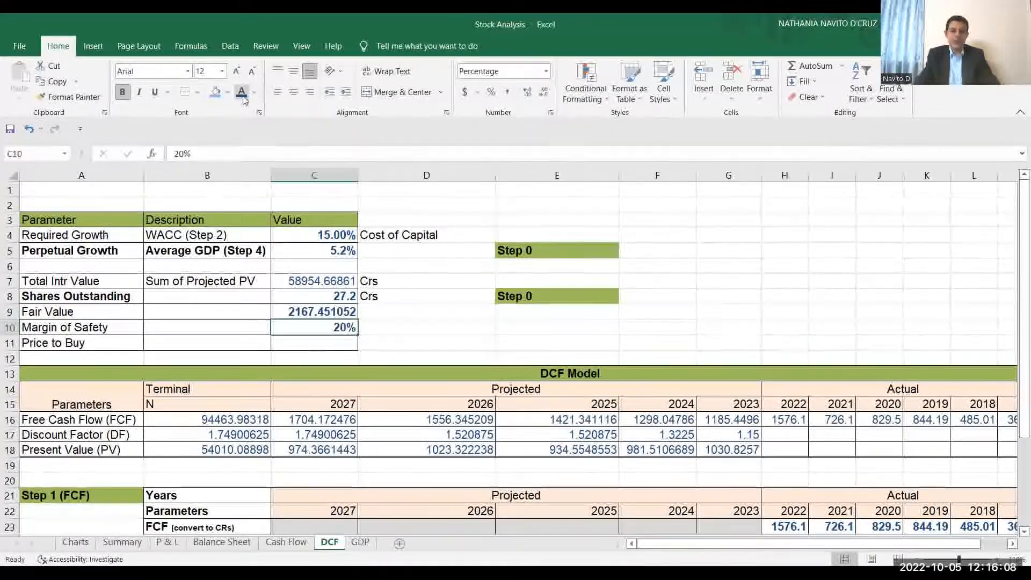
left_click(303, 340)
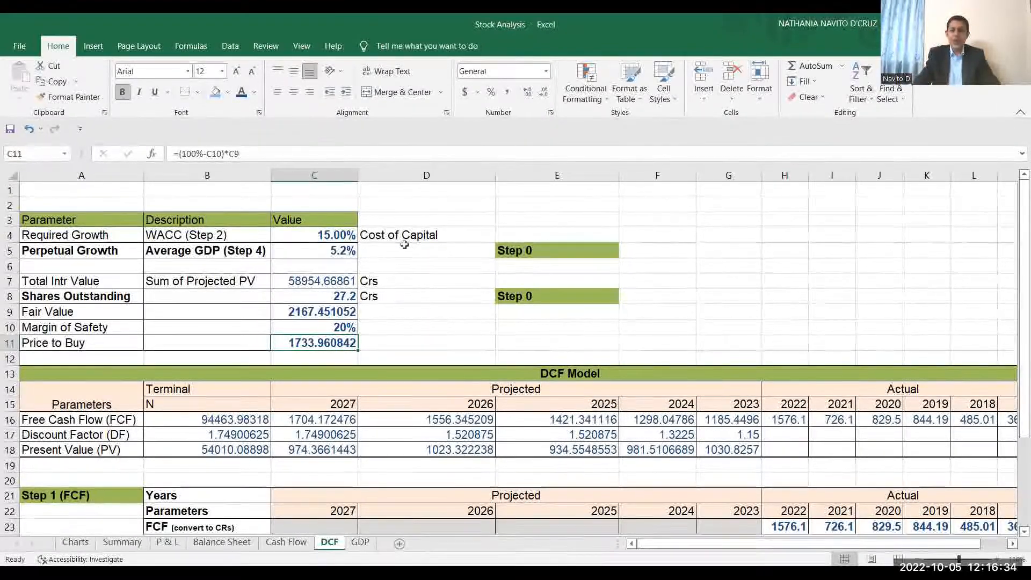
Replace the Required Growth value in C4 with a reference to the WACC cell F31.
left_click(337, 235)
type("=")
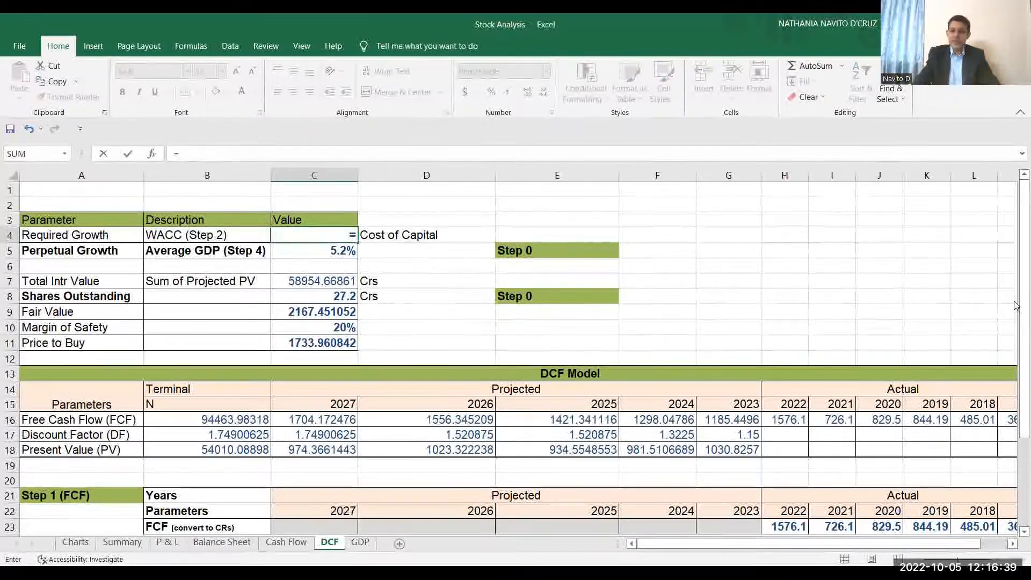
left_click_drag(1018, 304, 1015, 411)
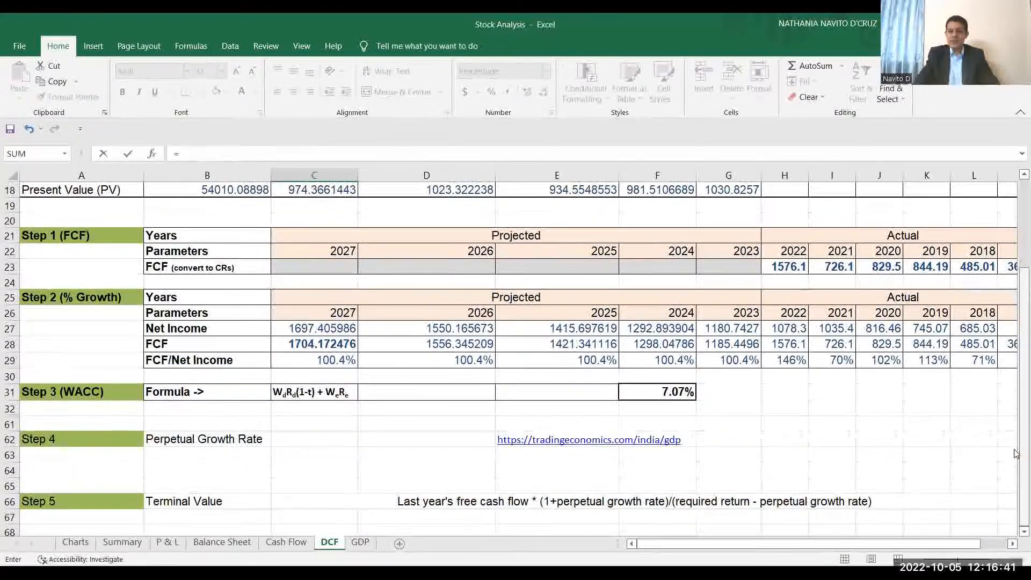
left_click(680, 393)
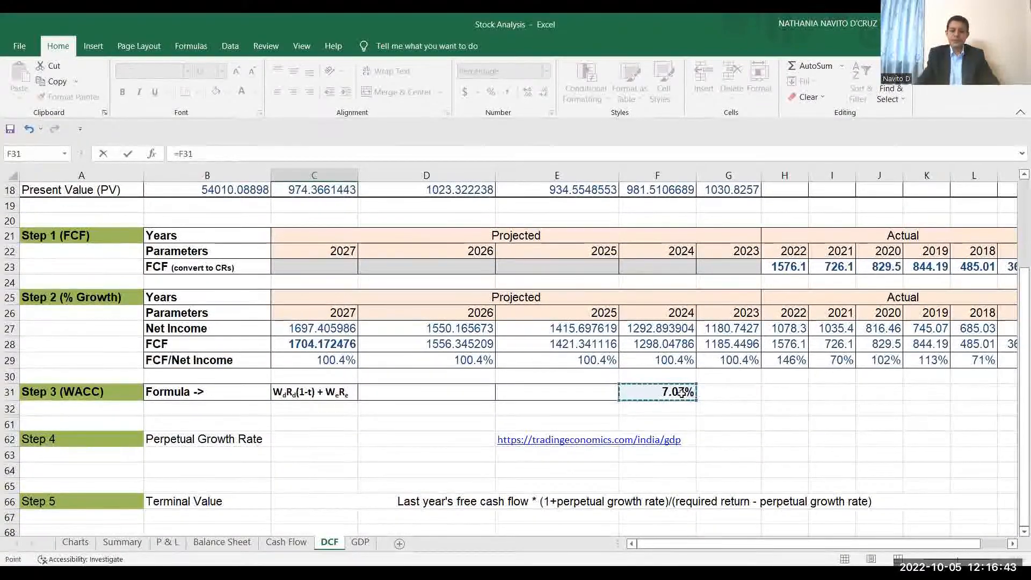
key("Return")
scroll(680, 393, "up", 2)
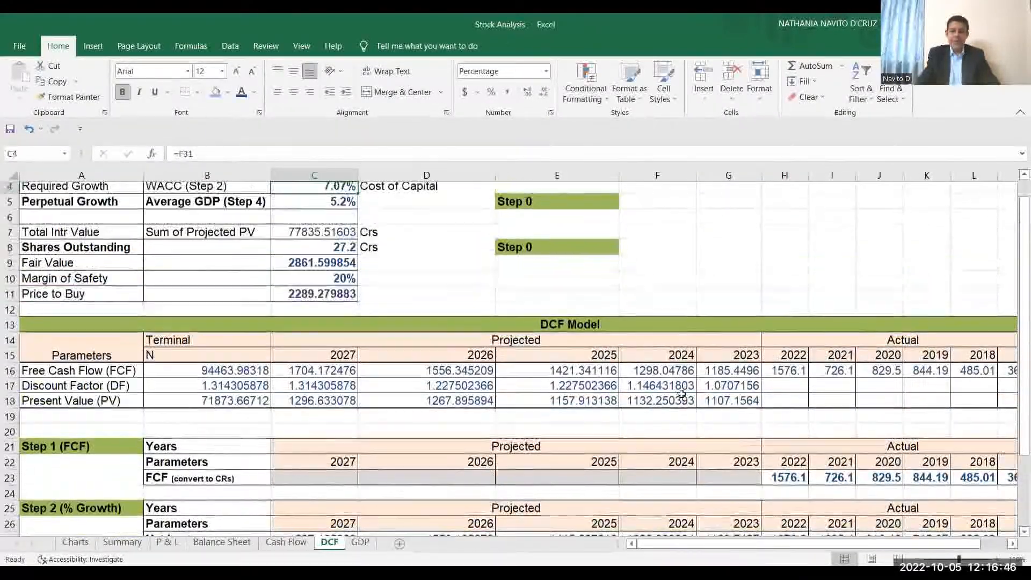
scroll(680, 393, "up", 1)
Check the required return used in N67's Terminal Value formula, and review the Fair Value and Price to Buy in C9 and C11.
key("Down")
key("Down")
key("Down")
key("Down")
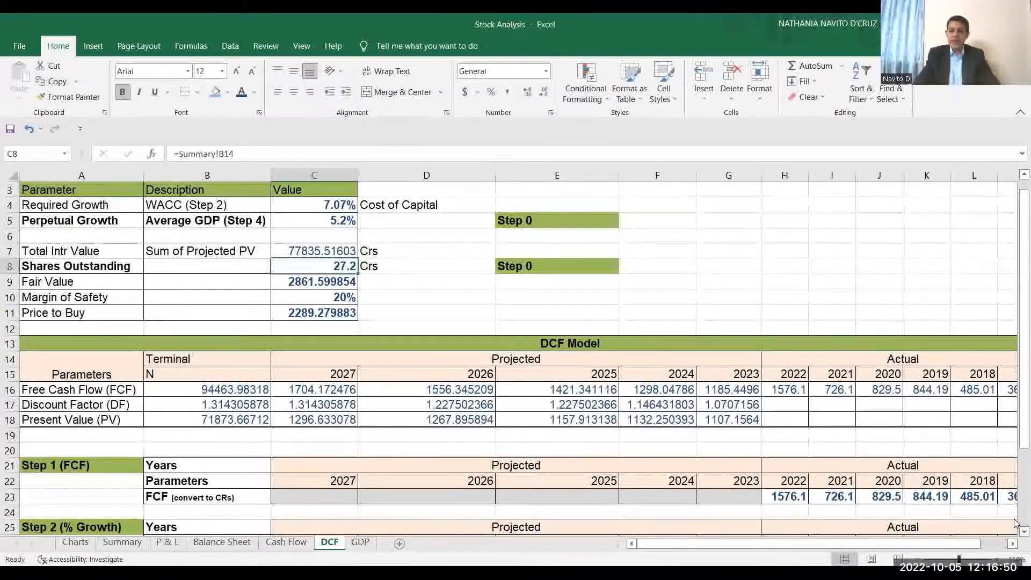
scroll(1015, 526, "down", 8)
left_click(1012, 543)
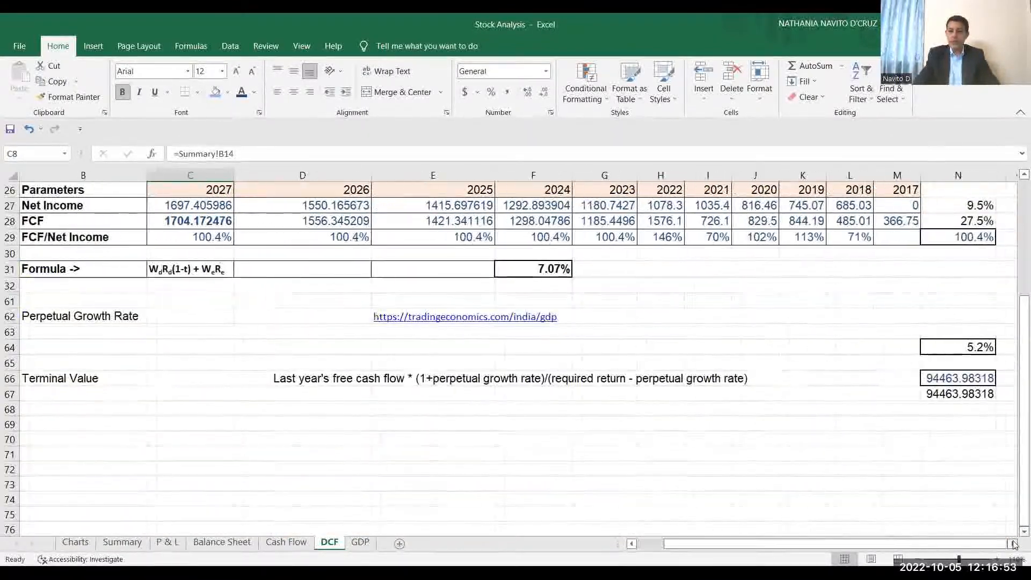
double_click(959, 394)
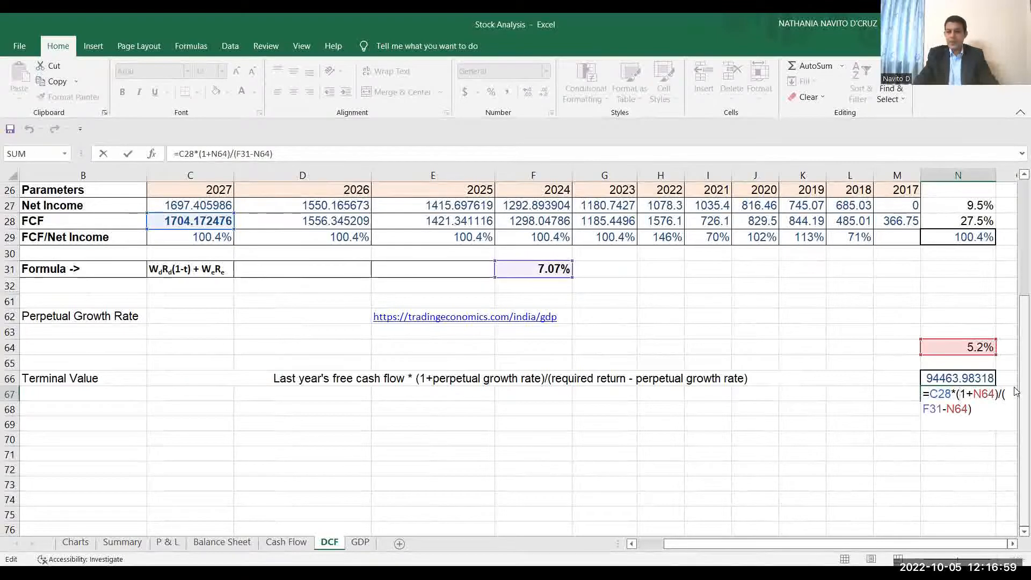
key("Escape")
scroll(1015, 392, "up", 8)
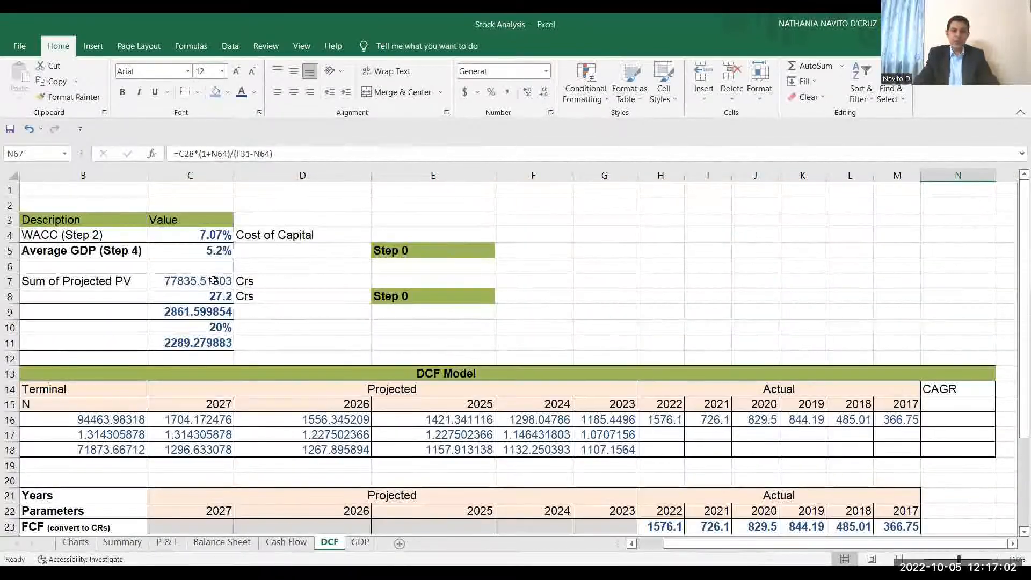
left_click(202, 313)
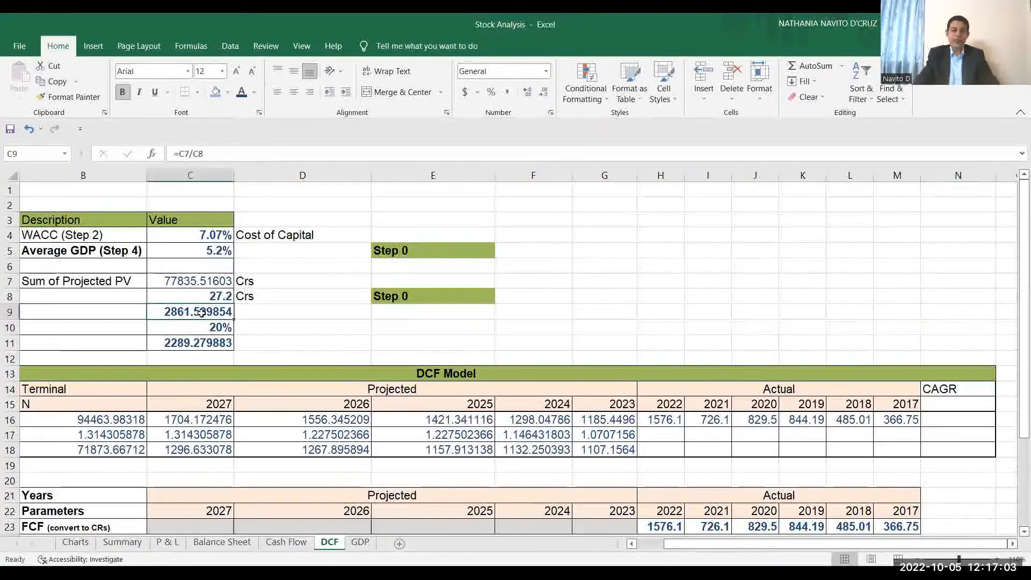
left_click(648, 548)
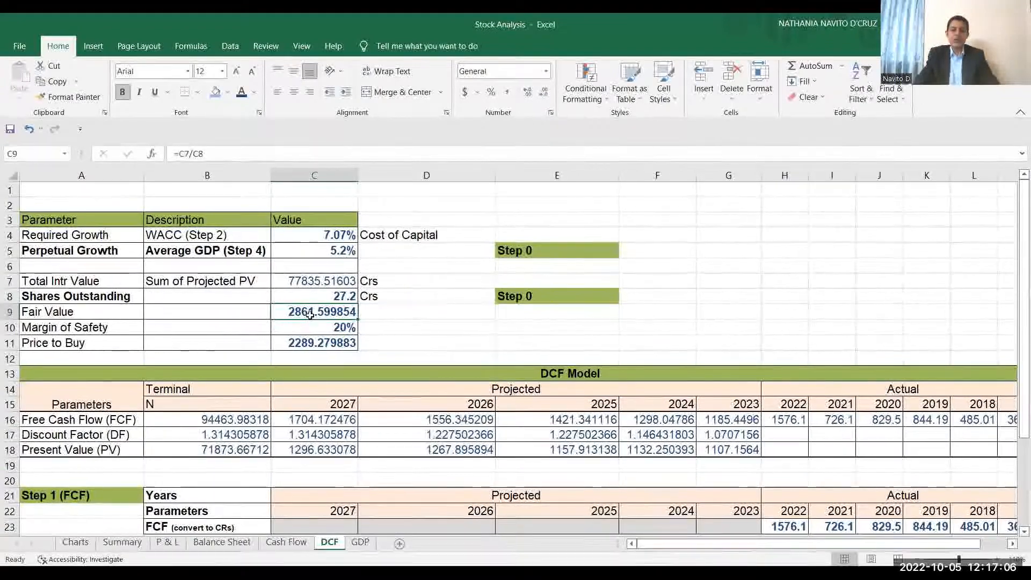
left_click(305, 343)
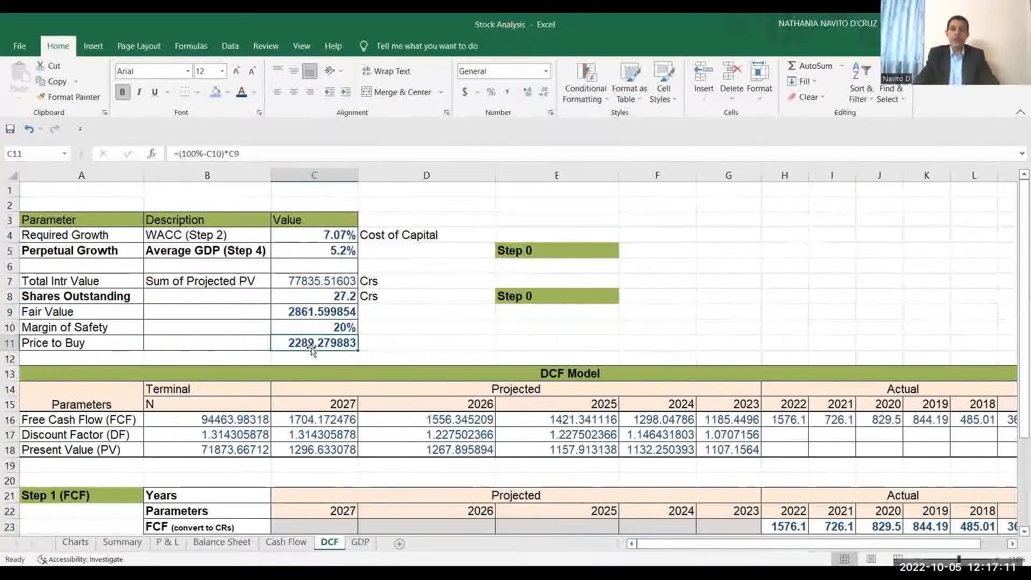
Set the Required Growth value in C4 to 15%.
left_click(323, 236)
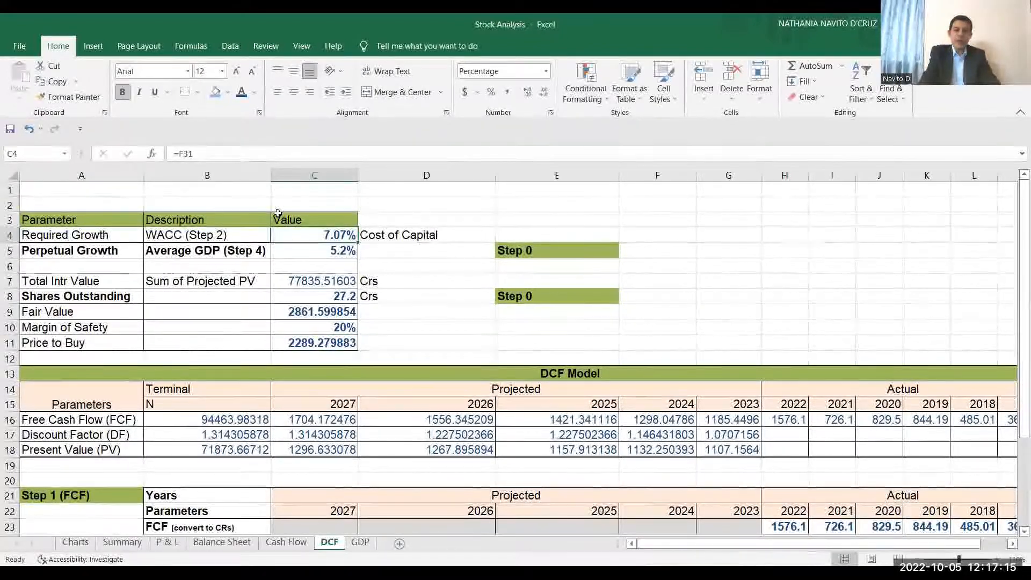
type("15")
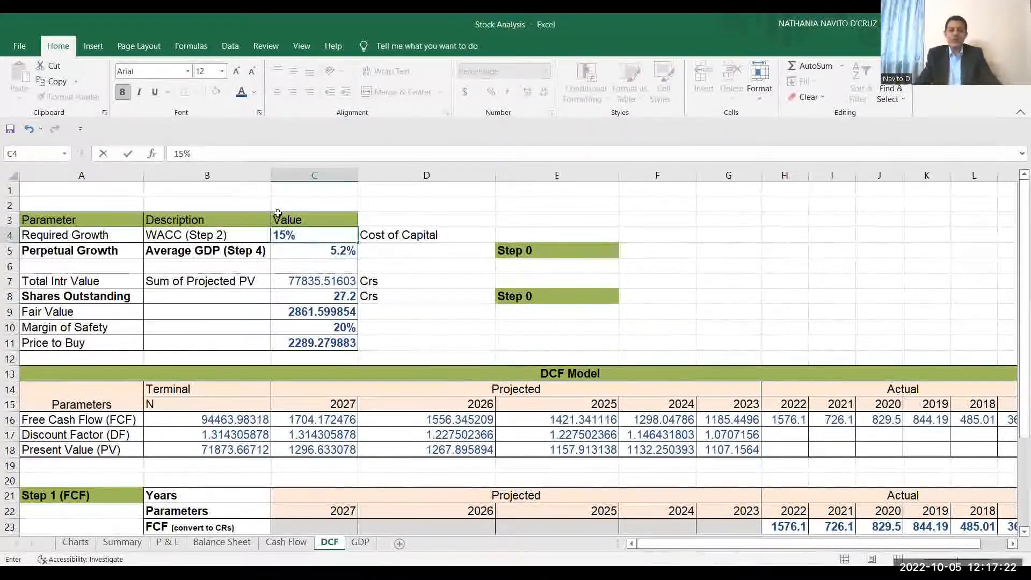
key("Return")
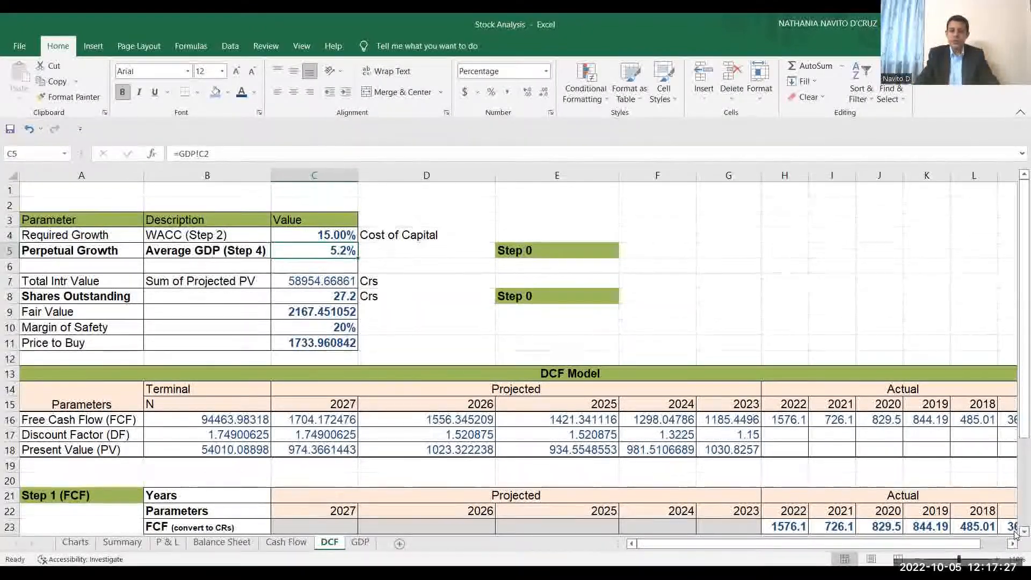
Replace the F31 required return in the Terminal Value formula in N66 with 15%.
scroll(1013, 537, "down", 3)
scroll(1013, 537, "down", 4)
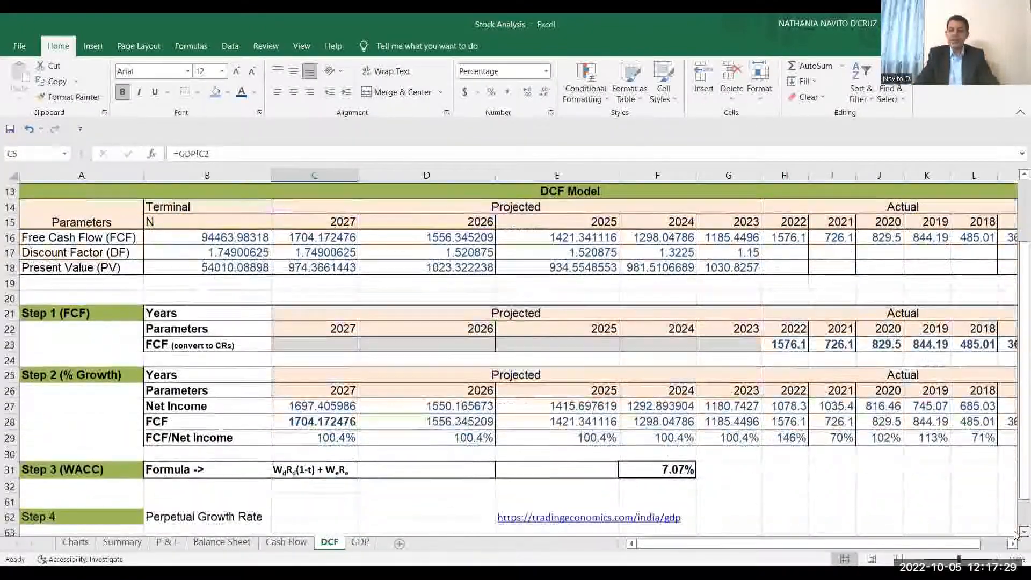
left_click(1011, 544)
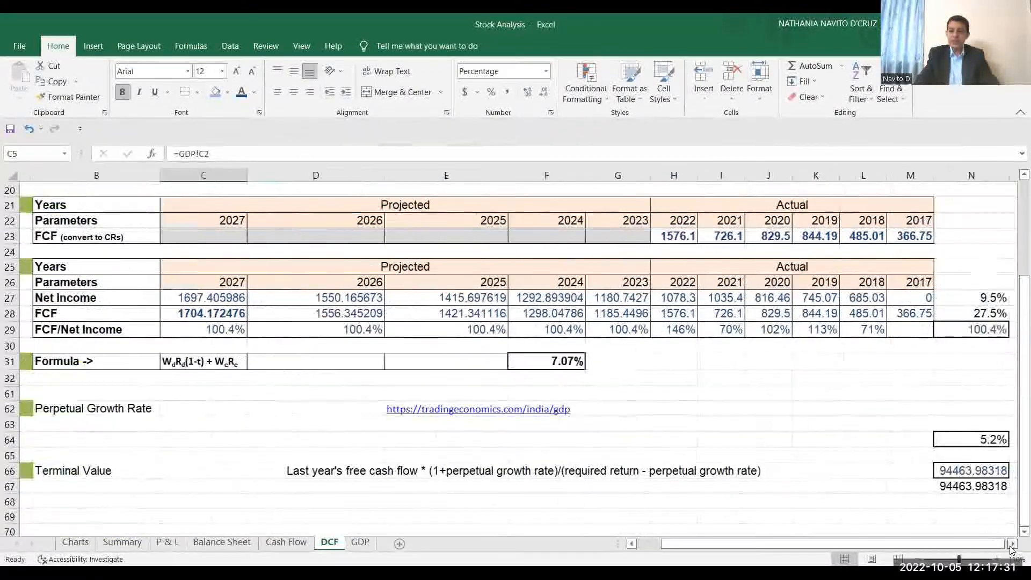
left_click(1011, 544)
left_click(821, 485)
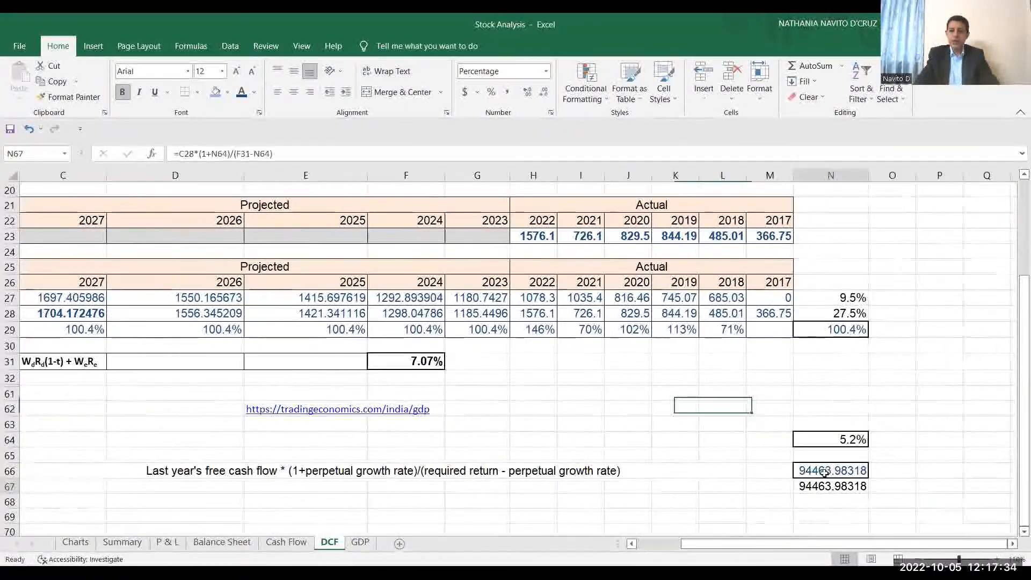
double_click(825, 471)
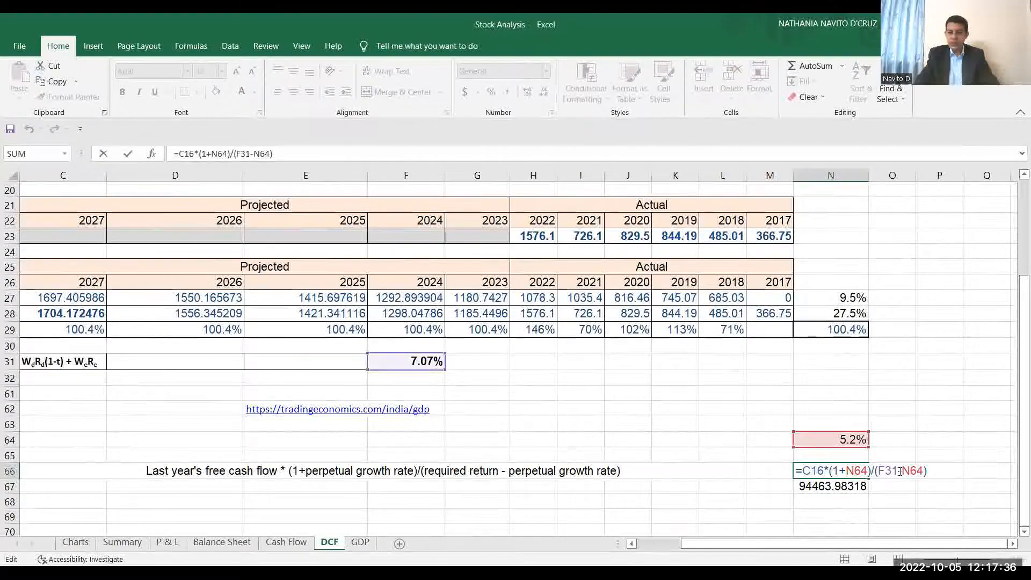
left_click(898, 471)
key("BackSpace")
key("BackSpace")
key("BackSpace")
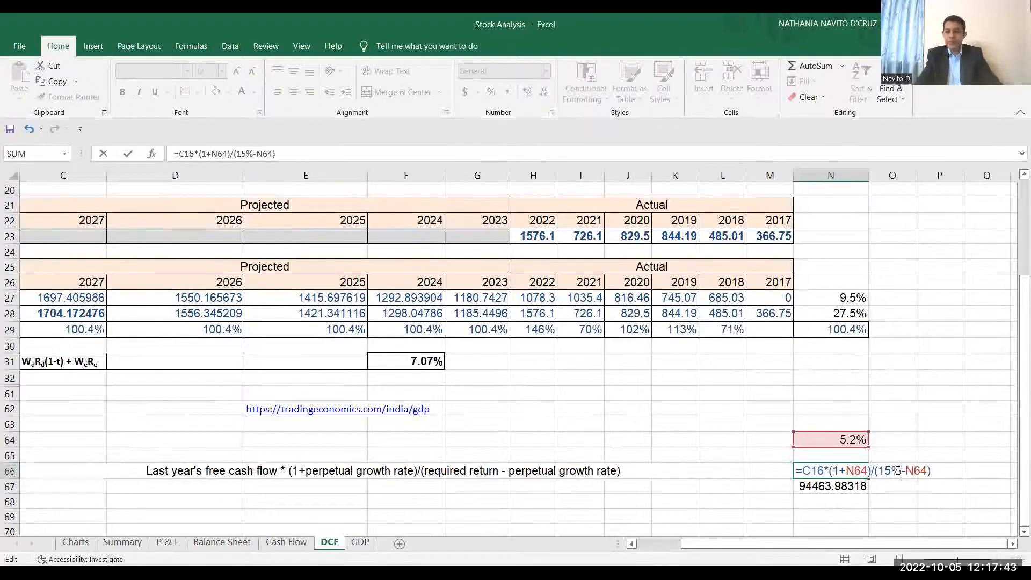
key("Return")
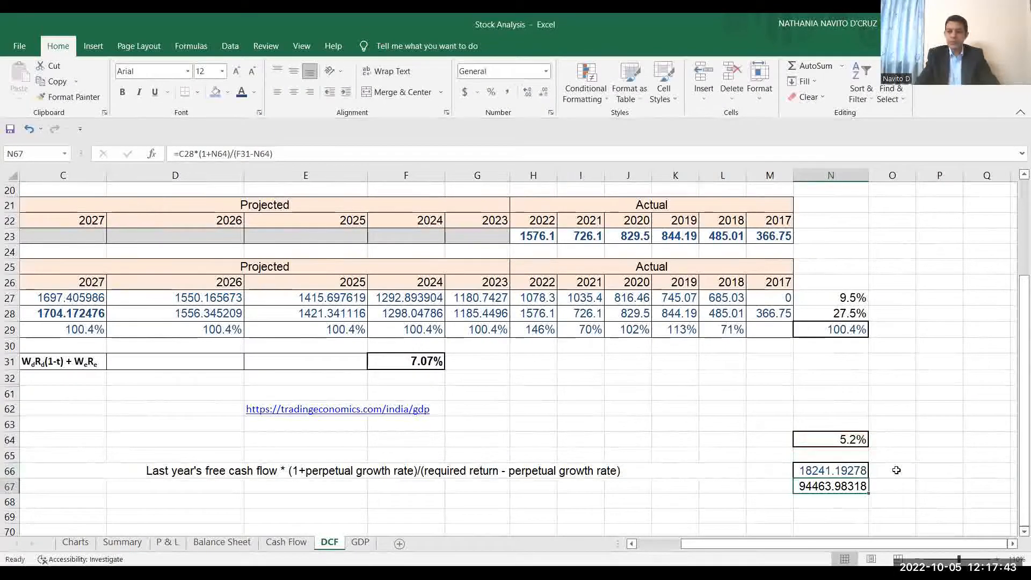
left_click(670, 550)
left_click(1016, 206)
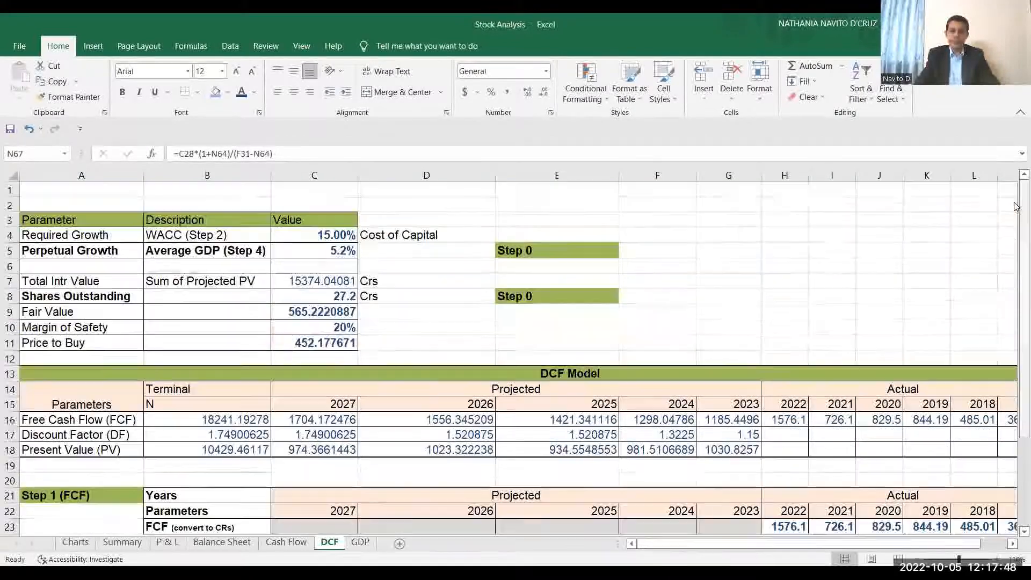
Review the Fair Value in C9 and the Required Growth value in C4 of the DCF sheet.
left_click(1016, 207)
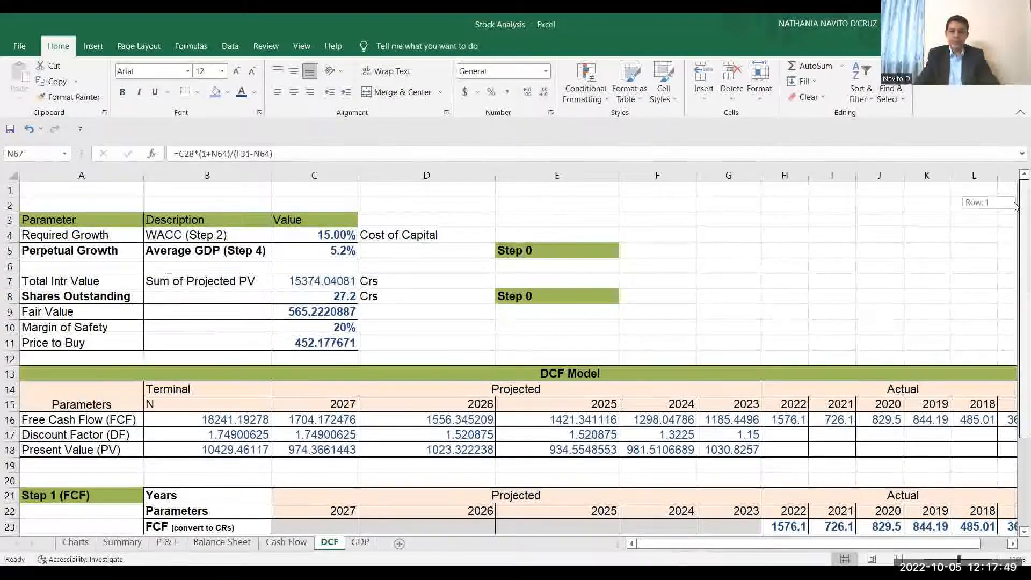
left_click(297, 313)
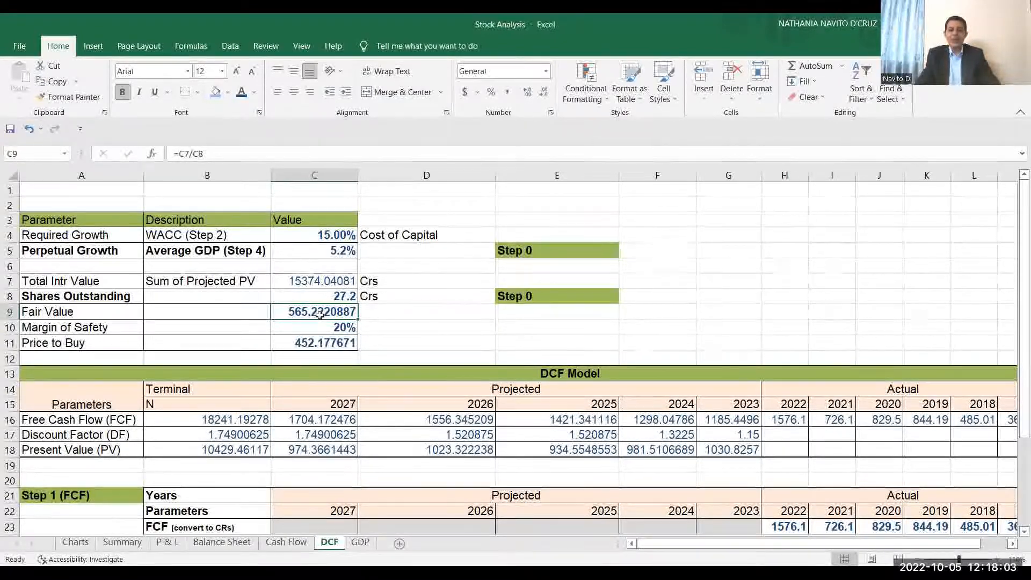
left_click(332, 236)
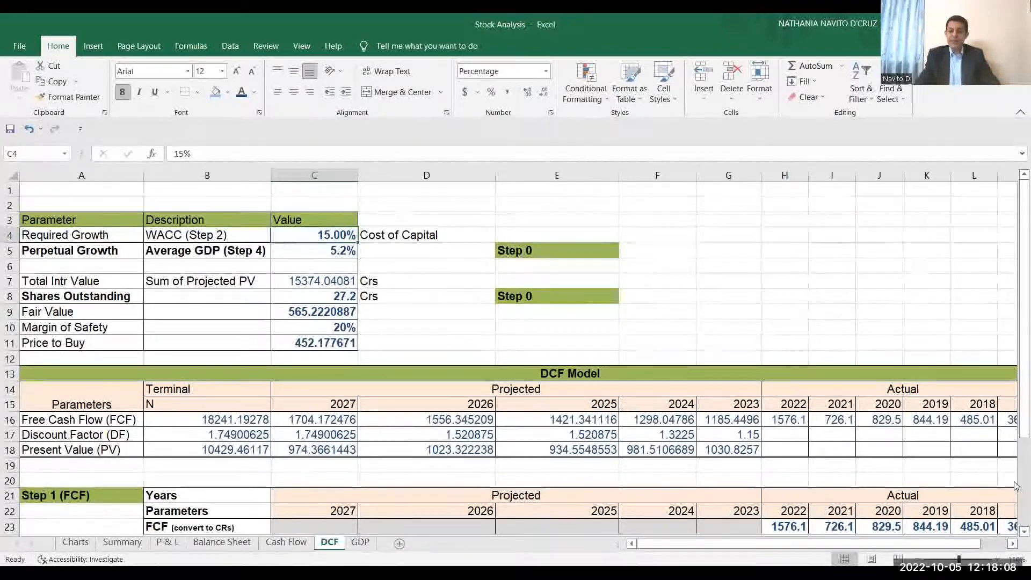
Replace the 15% required return in N66's Terminal Value formula with a reference to the WACC cell F31.
scroll(1015, 446, "down", 6)
scroll(960, 541, "down", 2)
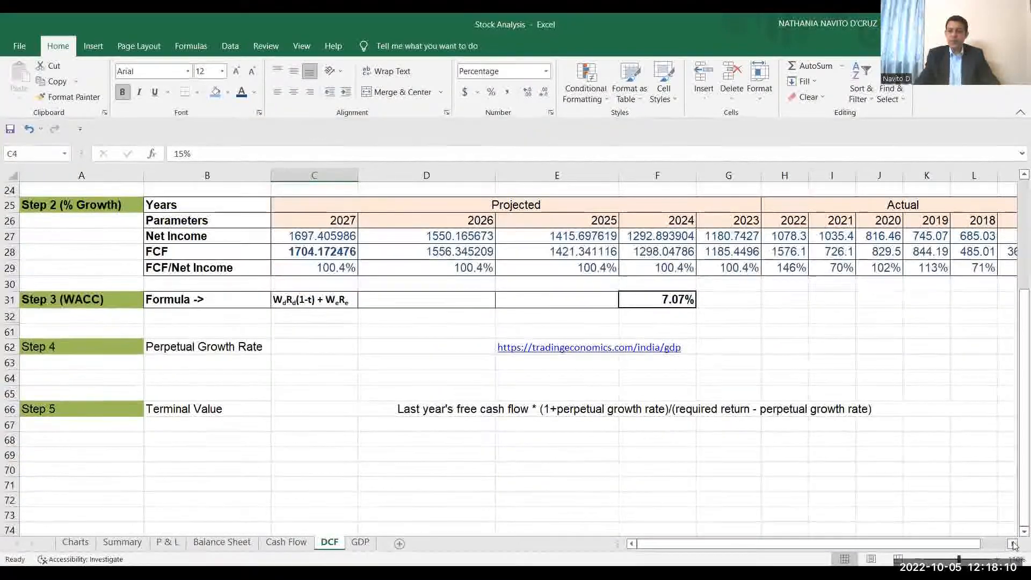
scroll(1014, 545, "right", 3)
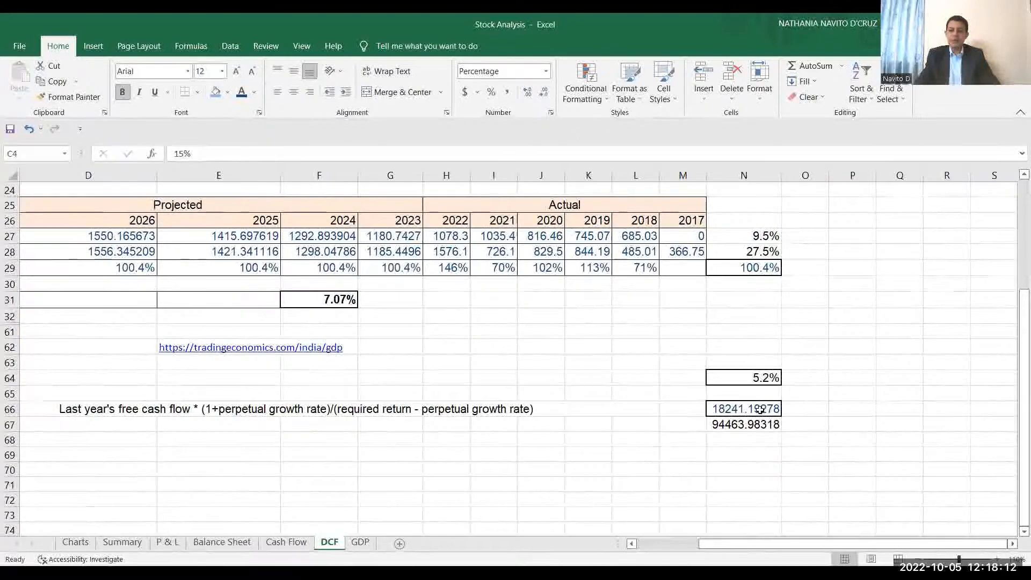
left_click(761, 410)
double_click(760, 410)
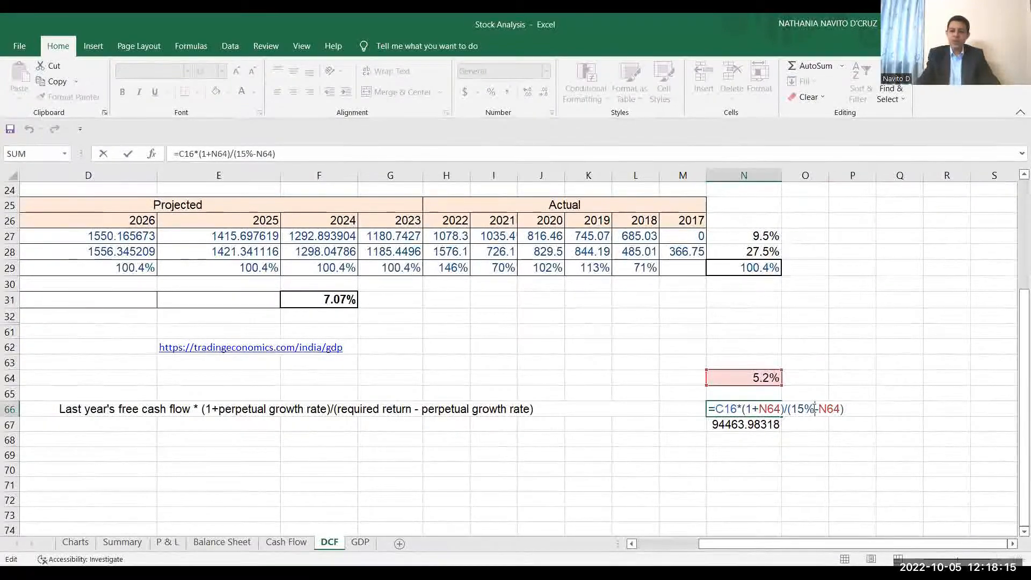
left_click(333, 301)
key("Return")
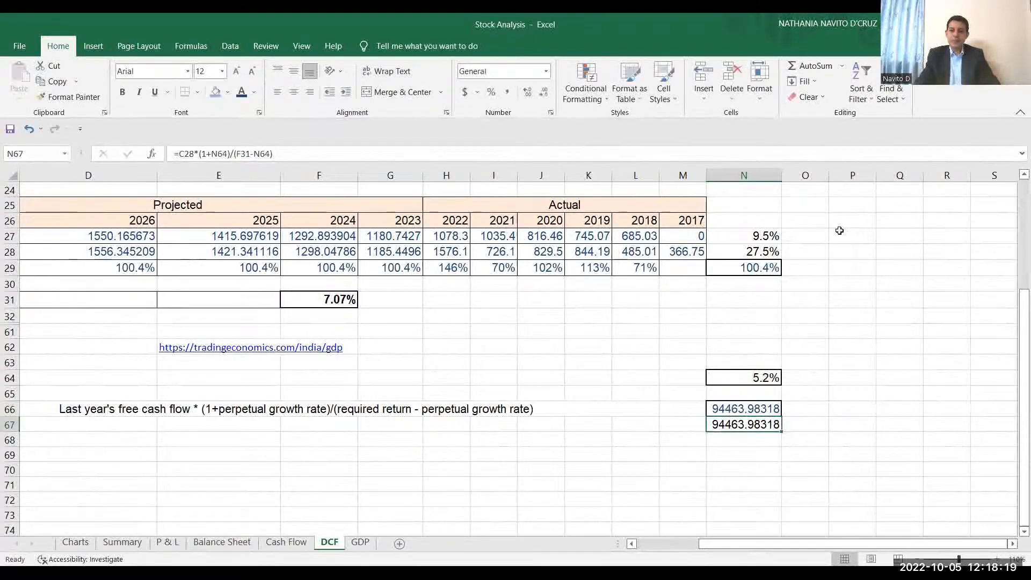
Link the Required Growth cell C4 back to the WACC in F31 and return to the valuation summary.
scroll(1014, 193, "up", 8)
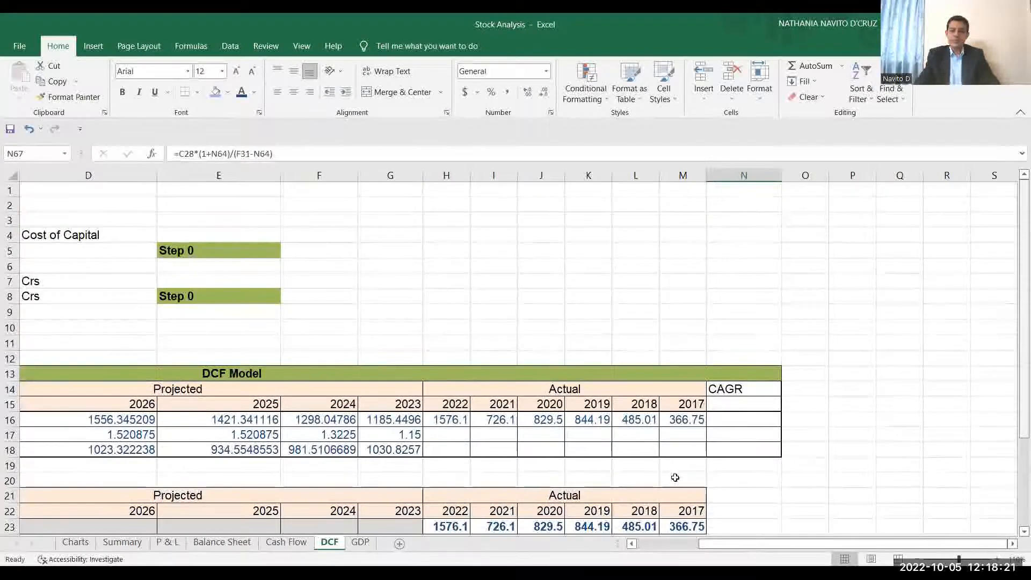
scroll(632, 544, "left", 3)
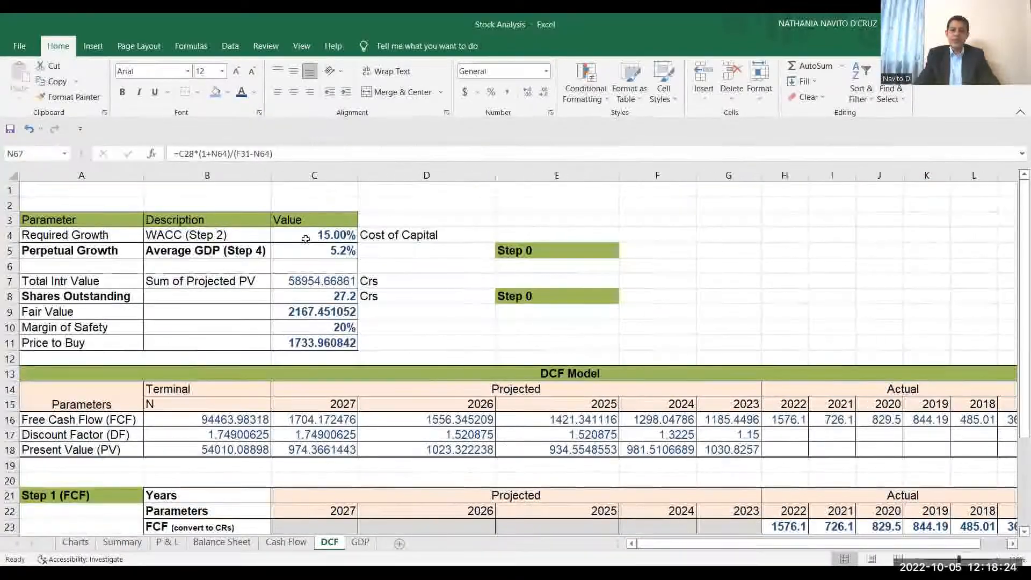
left_click(308, 237)
type("=")
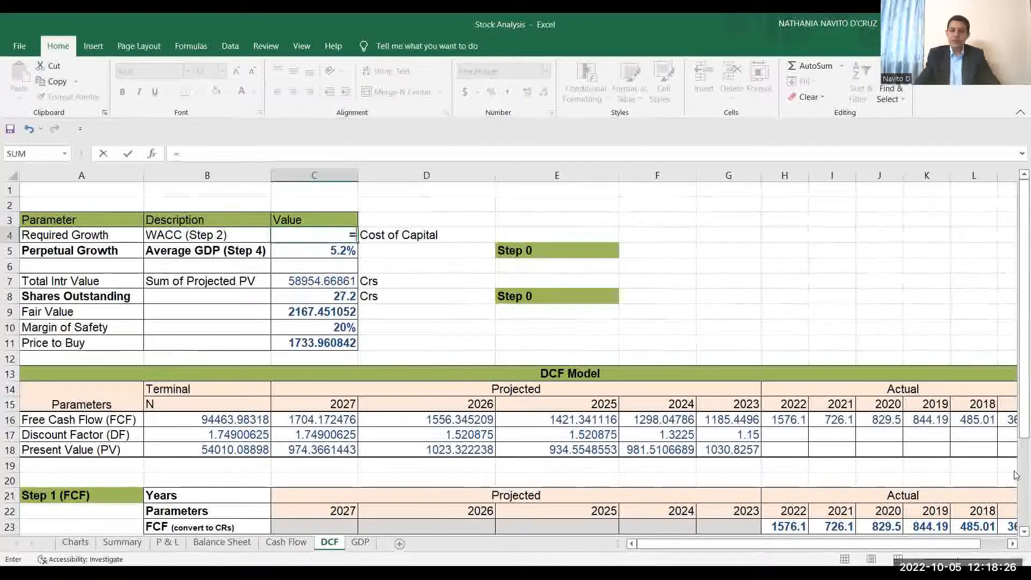
scroll(1014, 475, "down", 8)
left_click(653, 299)
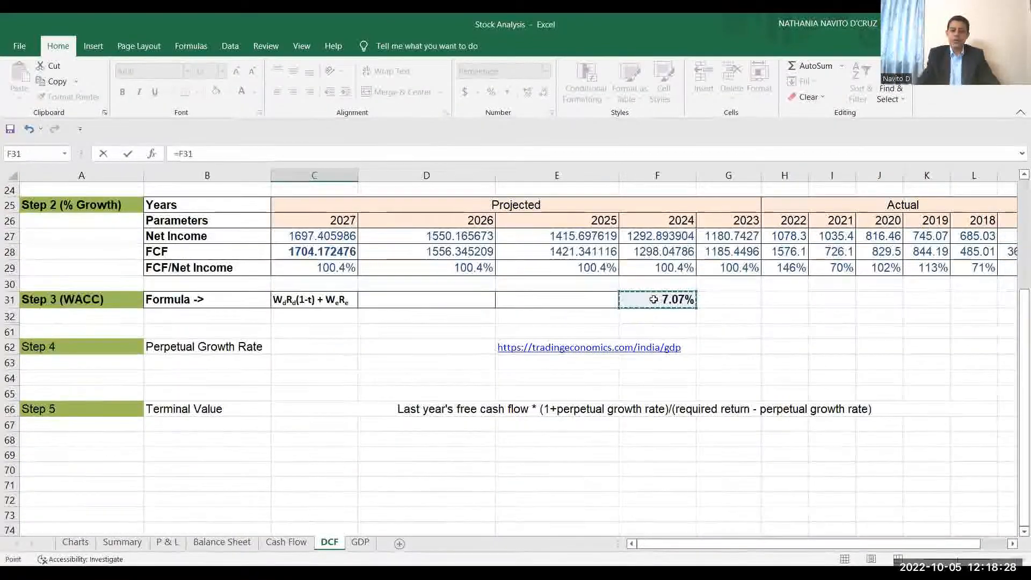
key("Return")
scroll(283, 263, "up", 1)
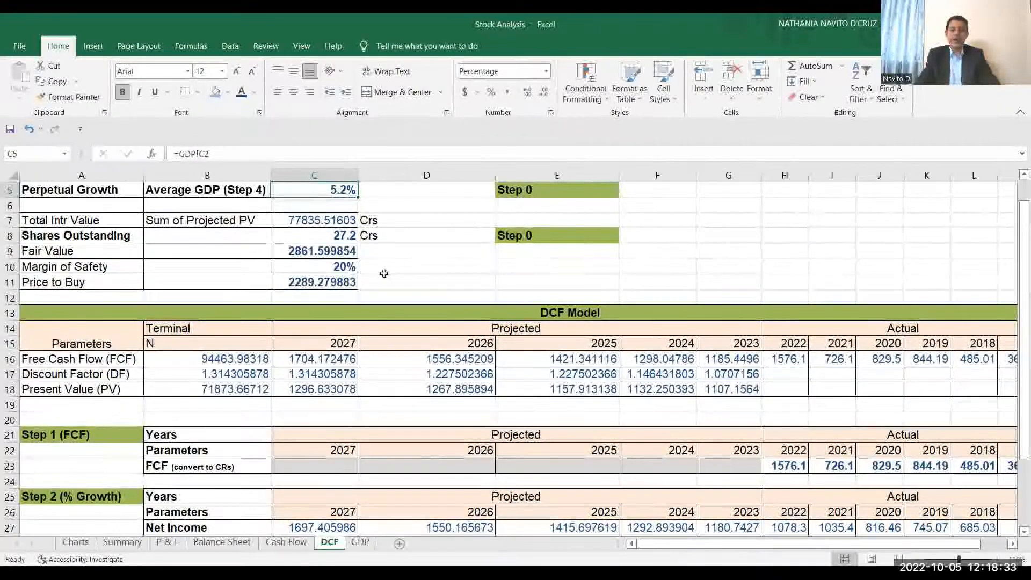
scroll(1015, 220, "up", 2)
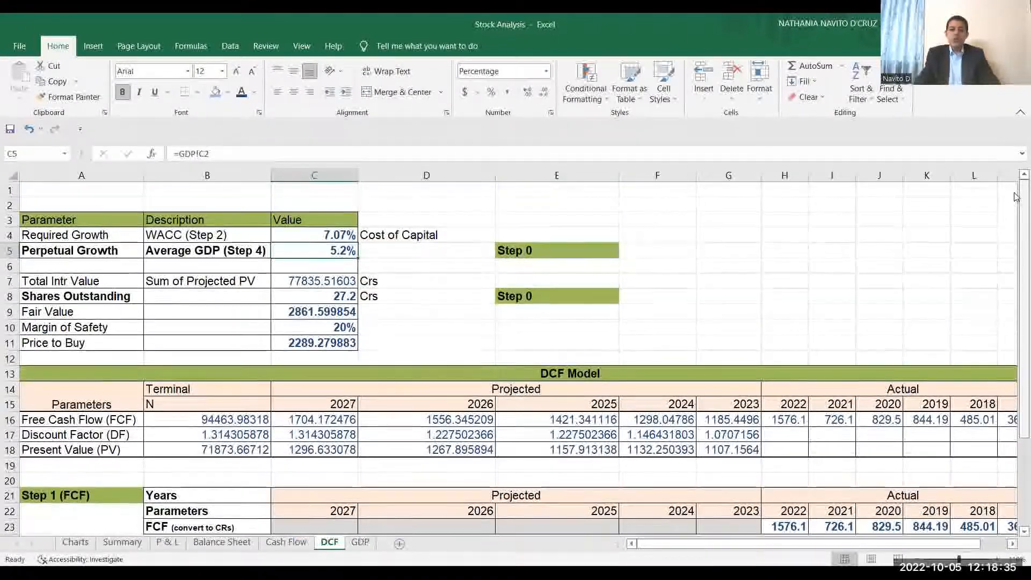